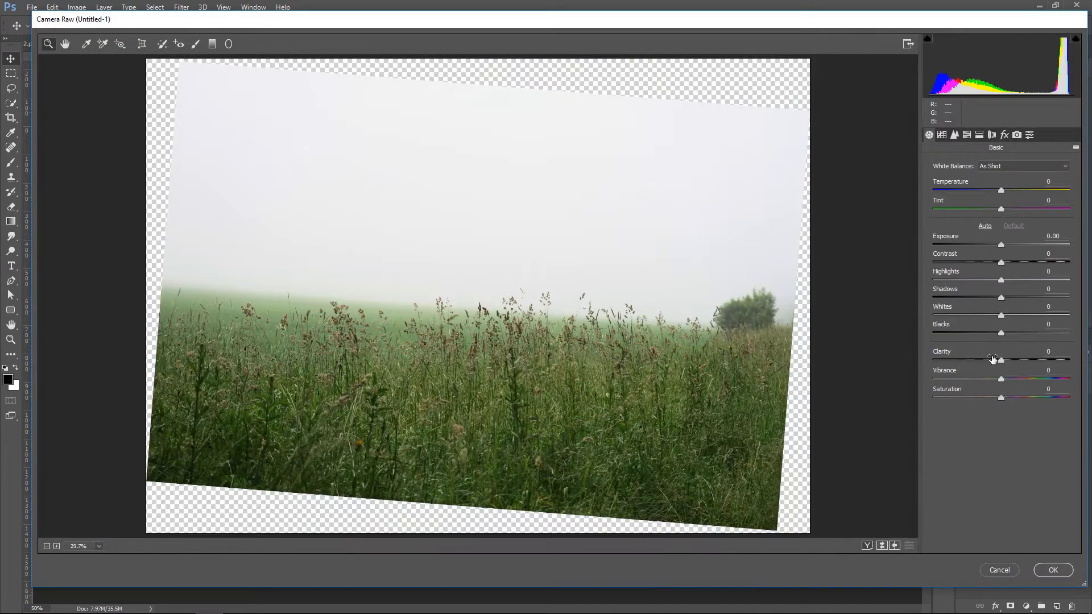
Set Highlights to -34, Shadows +48, Whites -53, Blacks +45, Clarity +47, Temperature +28 and Tint +48 on the grass field.
drag(994, 359, 977, 281)
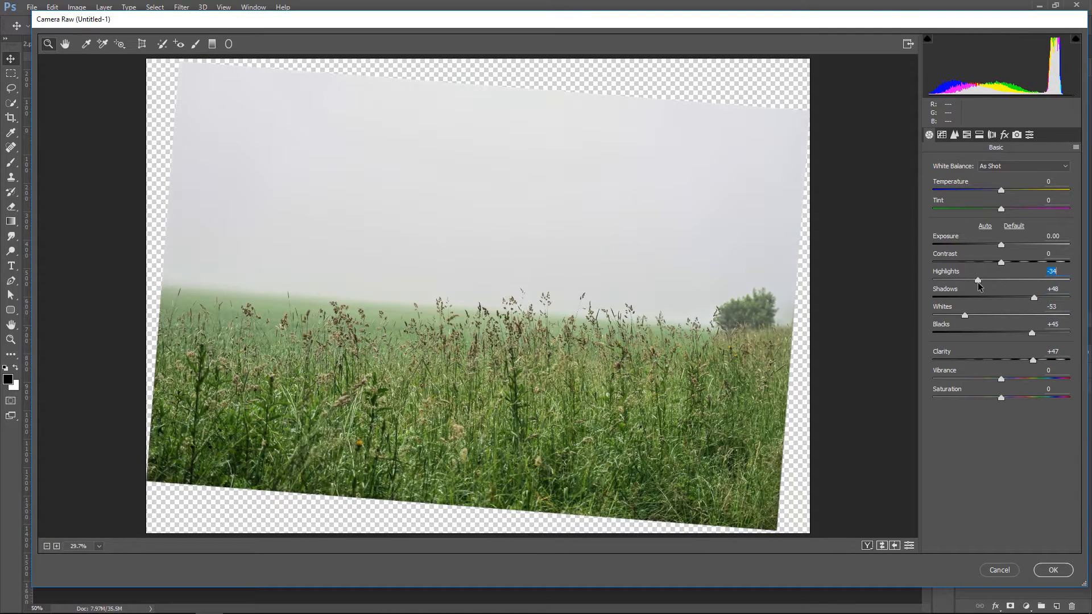
drag(1000, 208, 1035, 208)
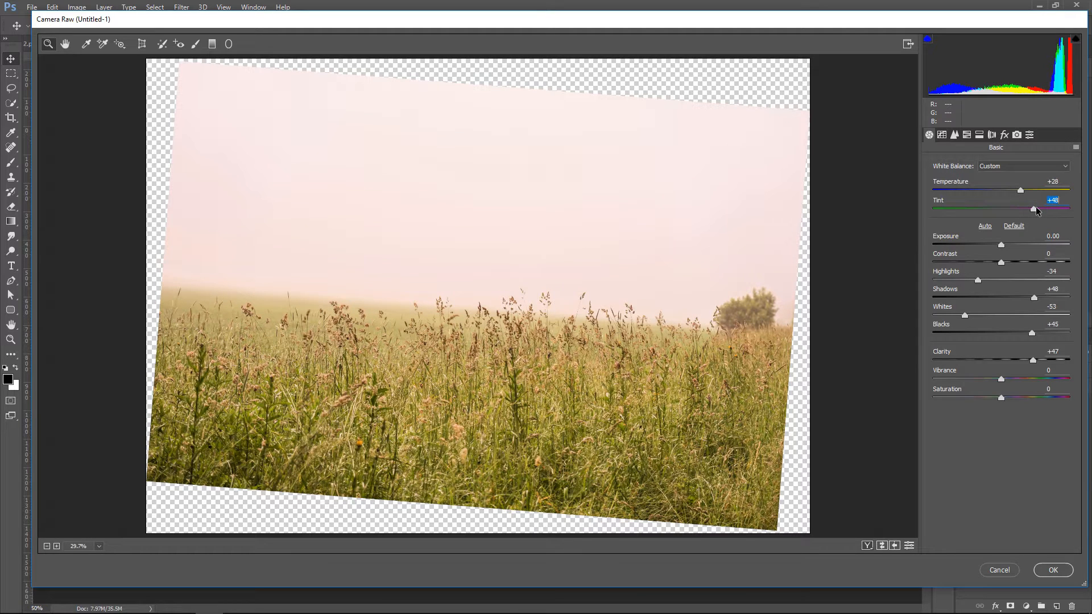
In Camera Calibration, set the Green Primary hue to -48 and saturation to -13, and raise the Red Primary hue and Shadows tint.
click(1004, 135)
click(1017, 136)
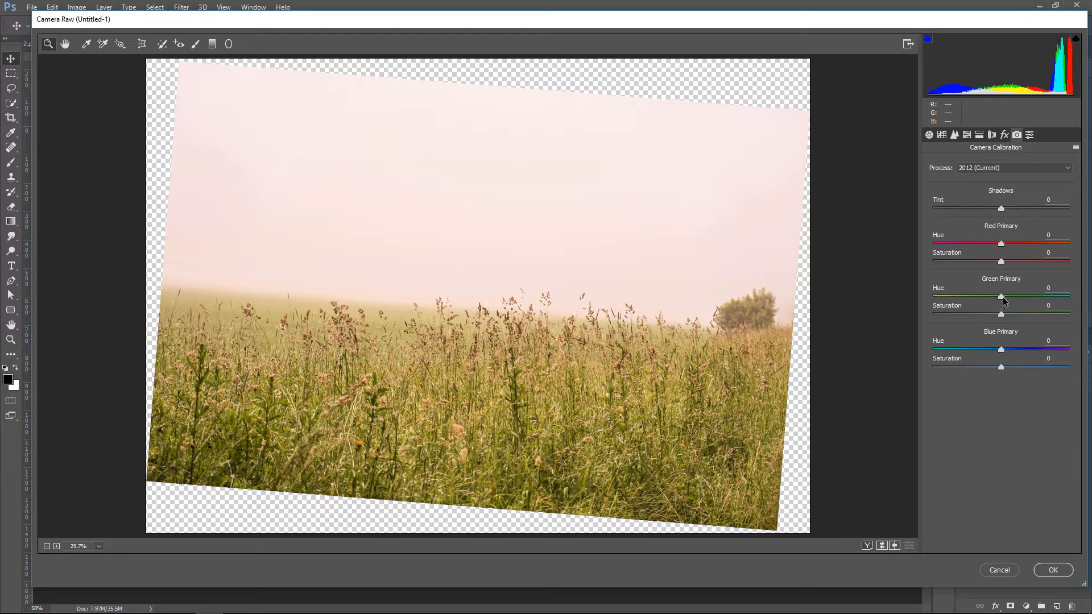
mouse_move(1001, 297)
mouse_down()
mouse_move(970, 297)
mouse_move(992, 314)
mouse_up()
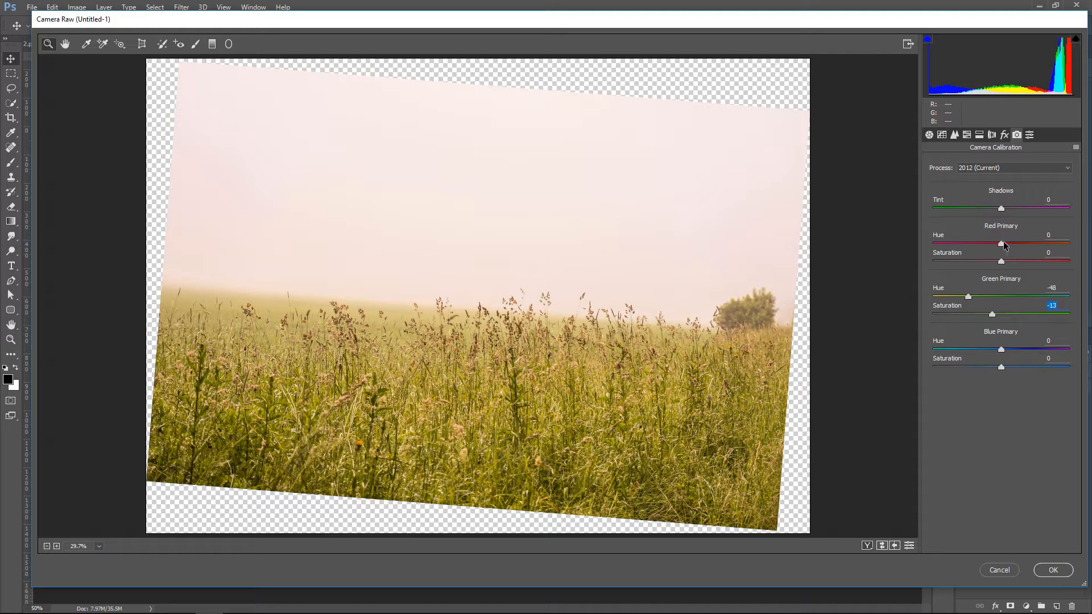
drag(1003, 244, 1022, 211)
mouse_move(1003, 263)
mouse_down()
mouse_move(978, 263)
mouse_move(1016, 261)
mouse_move(1001, 263)
mouse_up()
In the HSL adjustments, set the hue of Oranges to -29 and Yellows to -36, lower Reds slightly, and raise Greens and Aquas.
click(966, 136)
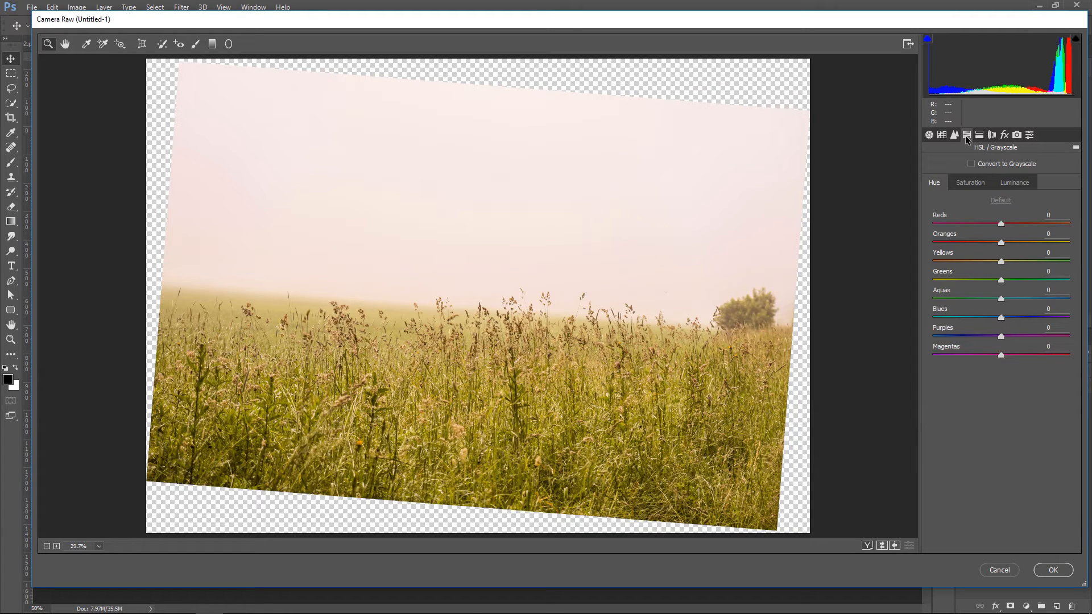
click(968, 184)
drag(1002, 261, 982, 244)
click(934, 183)
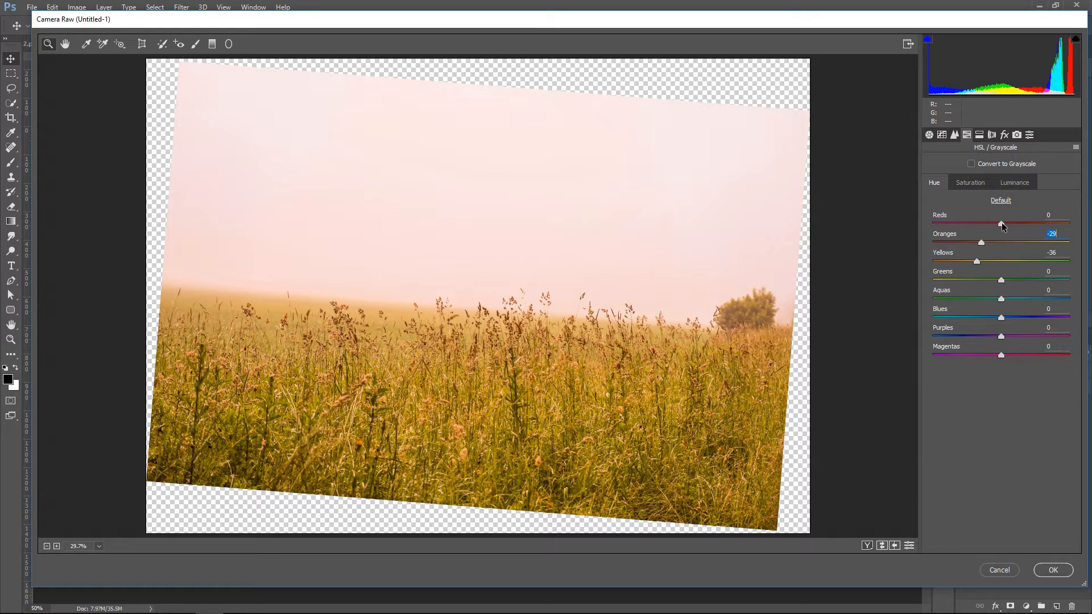
drag(1002, 225, 996, 225)
drag(1001, 280, 1021, 298)
Set the luminance of Yellows to -8 and Oranges to +11, raise Reds slightly, and apply the Camera Raw adjustments.
click(1015, 183)
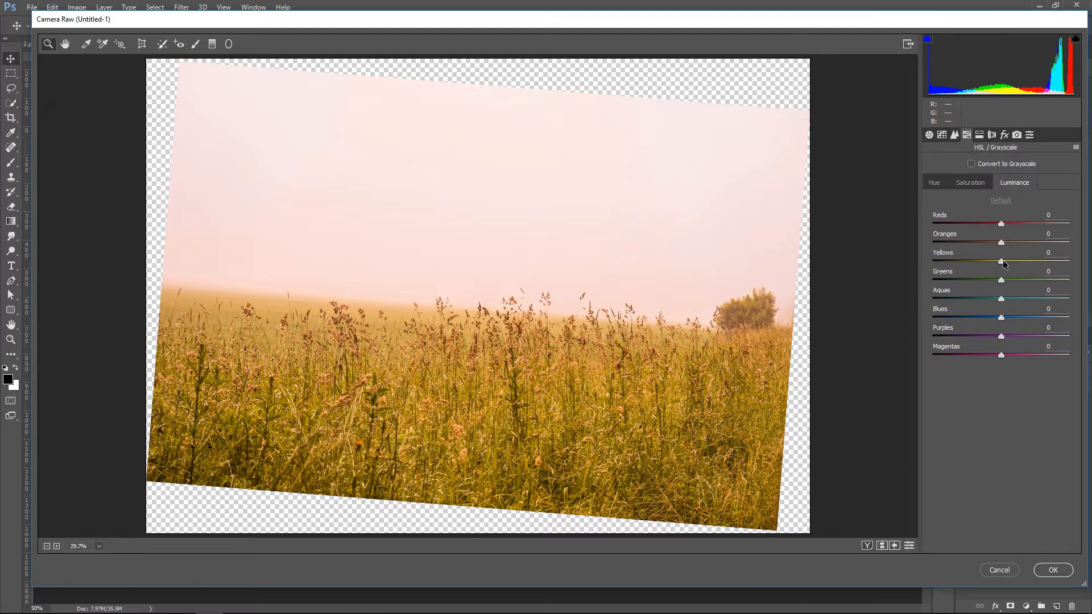
mouse_move(1002, 261)
mouse_down()
mouse_move(989, 261)
mouse_move(992, 244)
mouse_up()
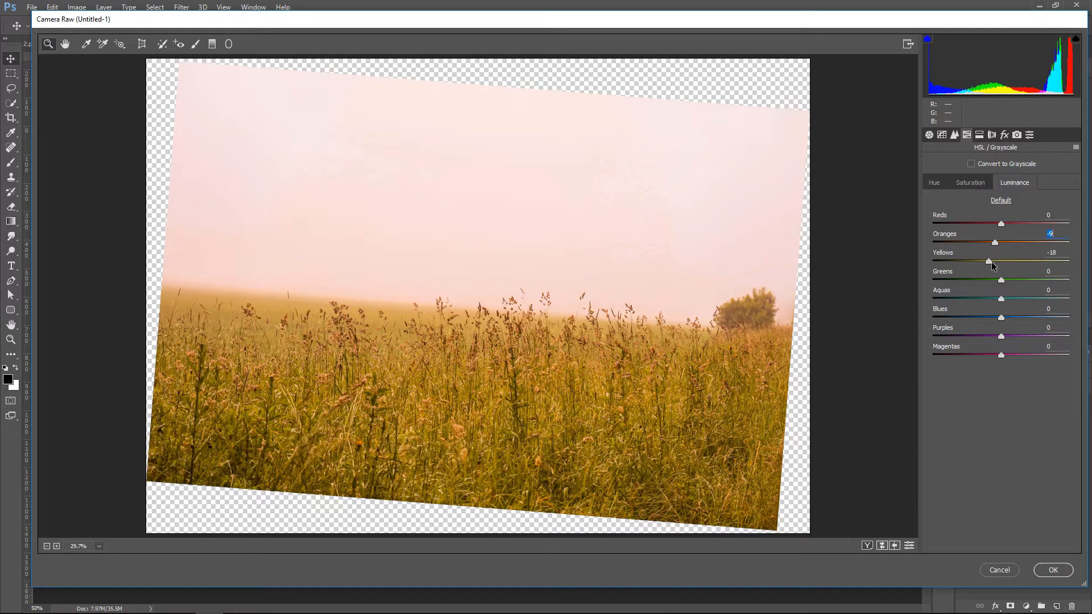
drag(991, 262, 995, 261)
drag(995, 242, 1010, 243)
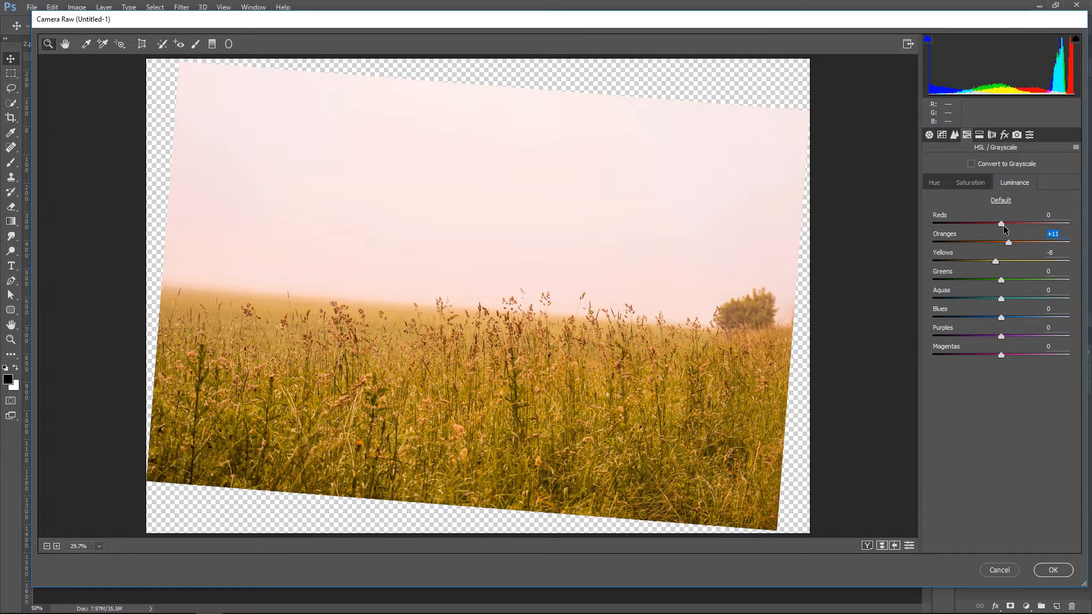
drag(1003, 225, 1008, 226)
click(1054, 570)
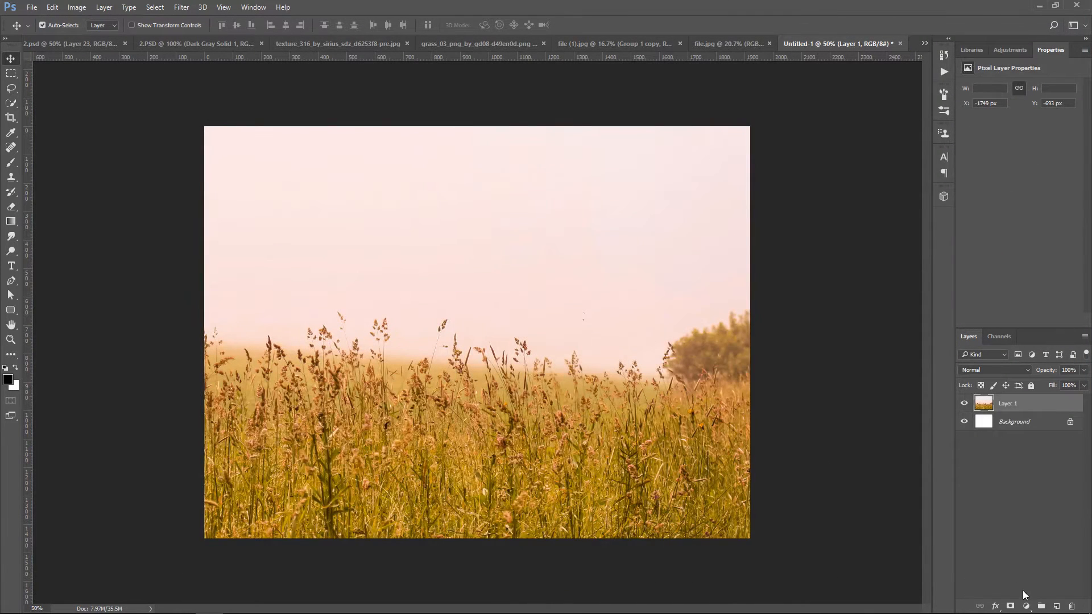
Add a black-to-transparent gradient fill layer with Radial style, reversed, and enlarge its scale into a soft vignette around the field.
click(1026, 606)
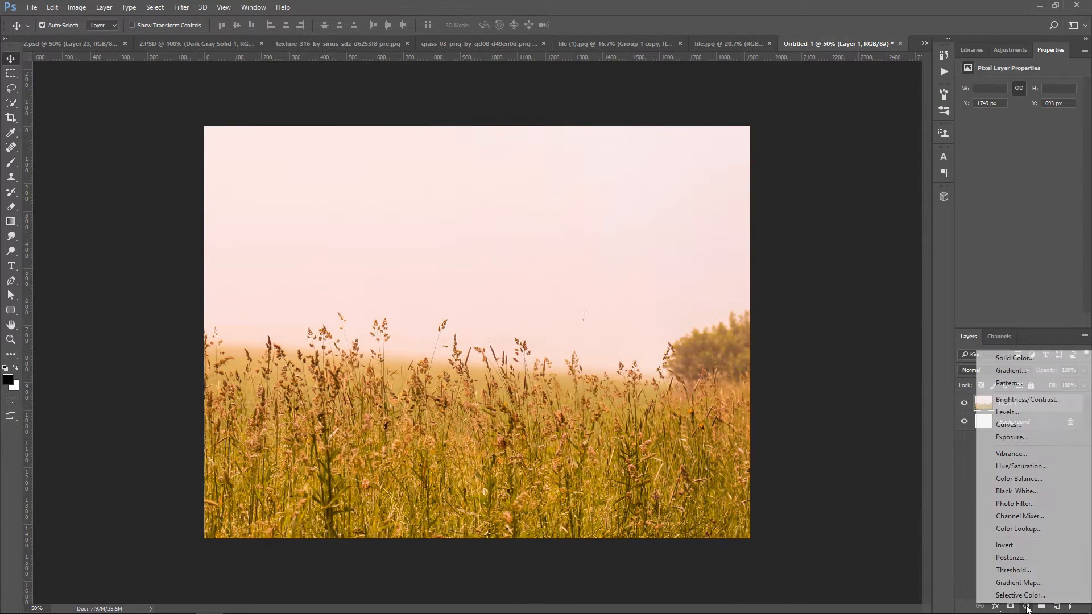
click(1018, 371)
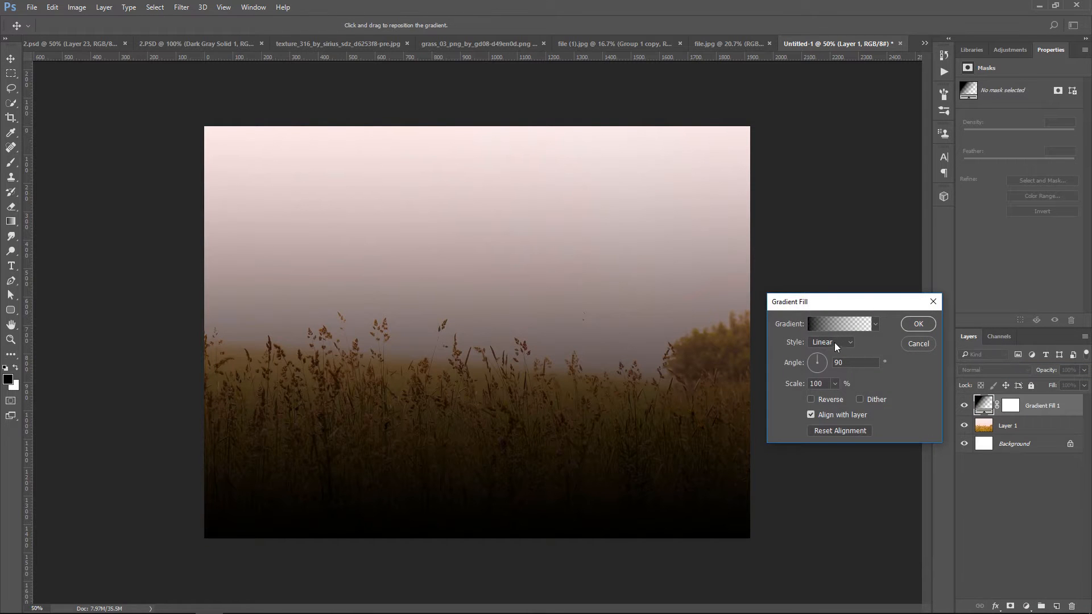
click(834, 343)
click(832, 361)
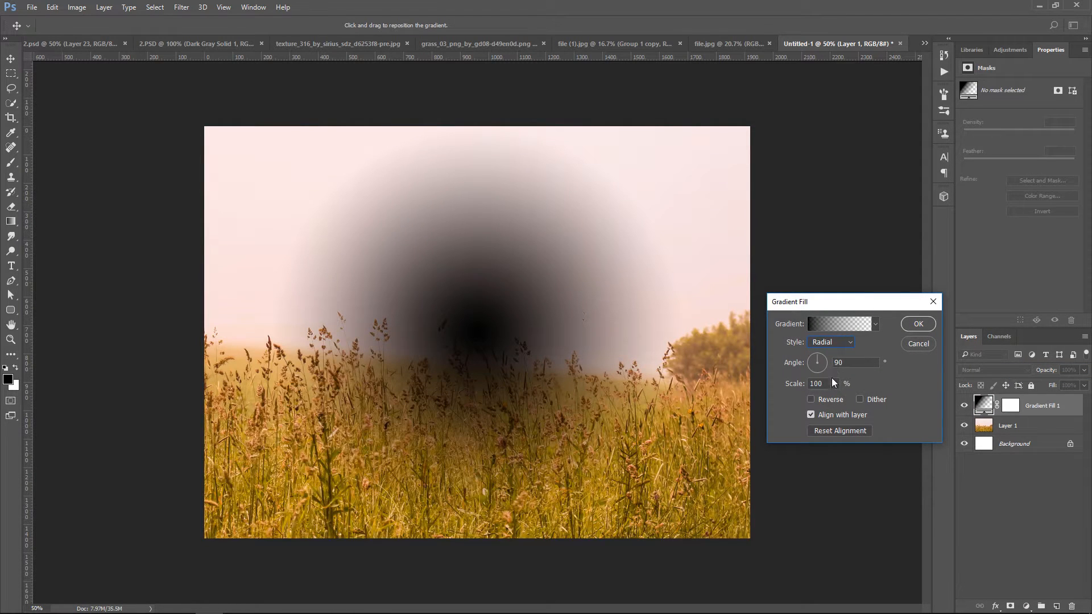
click(811, 399)
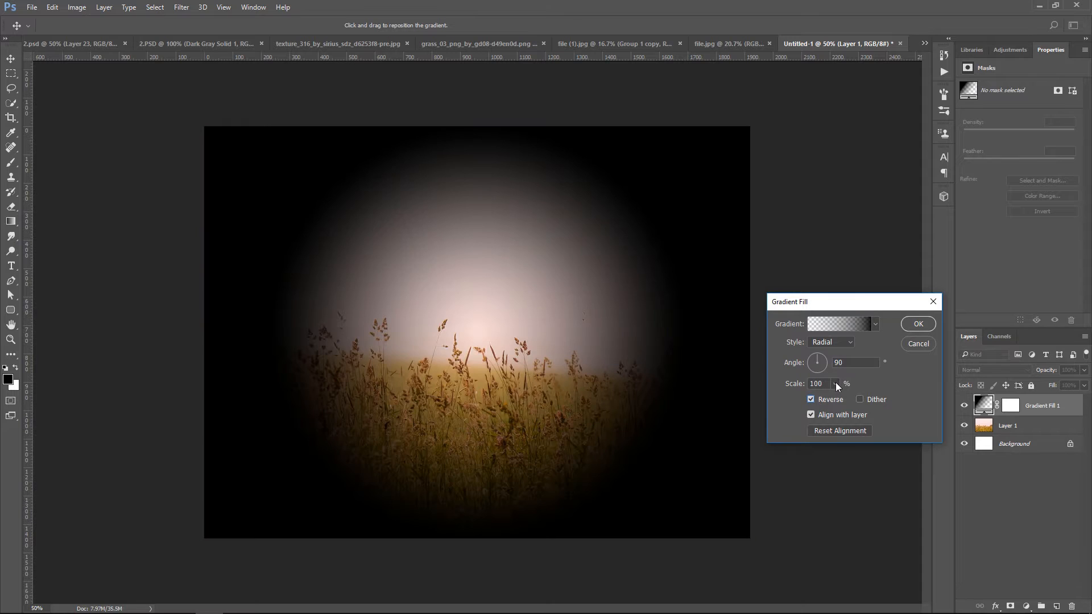
click(834, 384)
drag(833, 395, 842, 398)
click(918, 323)
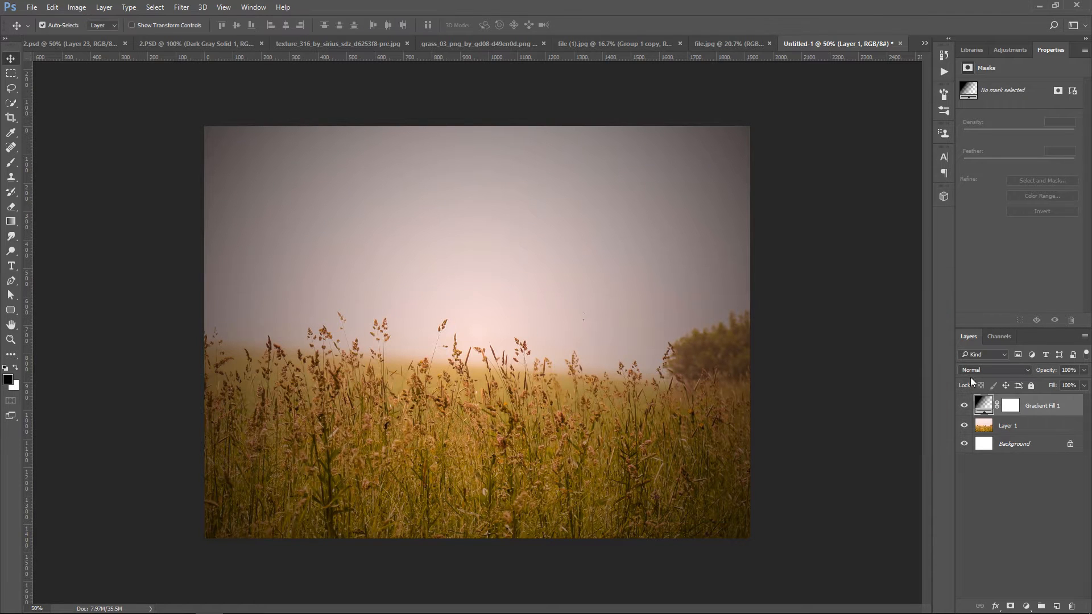
Paint black on the gradient fill's mask with a soft 1200 px brush at 55% opacity to lighten the vignette over the sky.
click(11, 163)
mouse_move(307, 253)
mouse_down()
mouse_move(393, 234)
mouse_move(326, 333)
mouse_move(785, 305)
mouse_move(498, 291)
mouse_move(268, 261)
mouse_move(692, 268)
mouse_move(541, 251)
mouse_move(297, 285)
mouse_up()
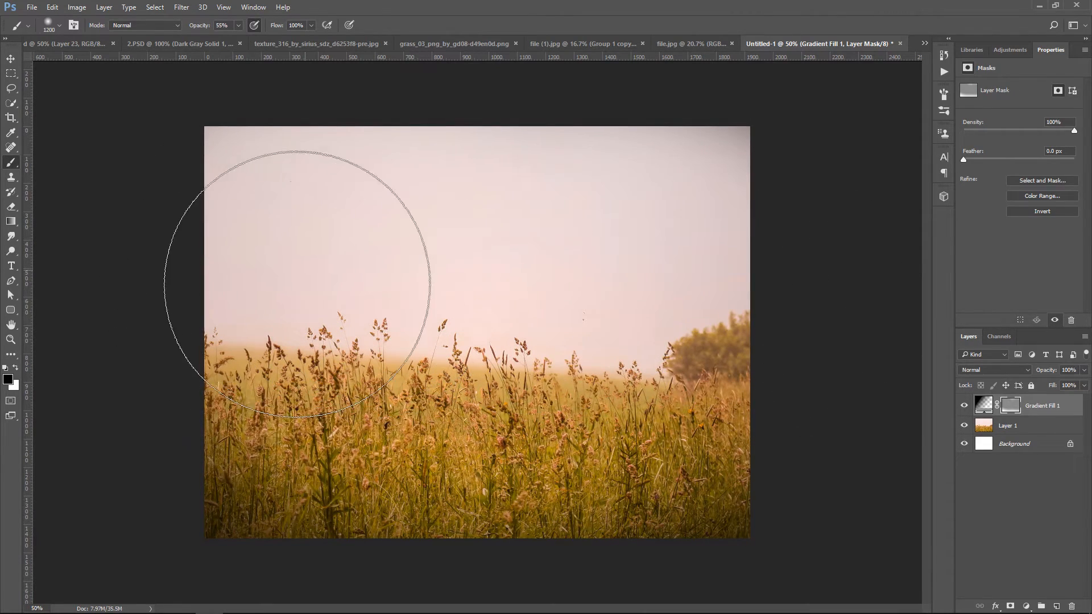
click(11, 60)
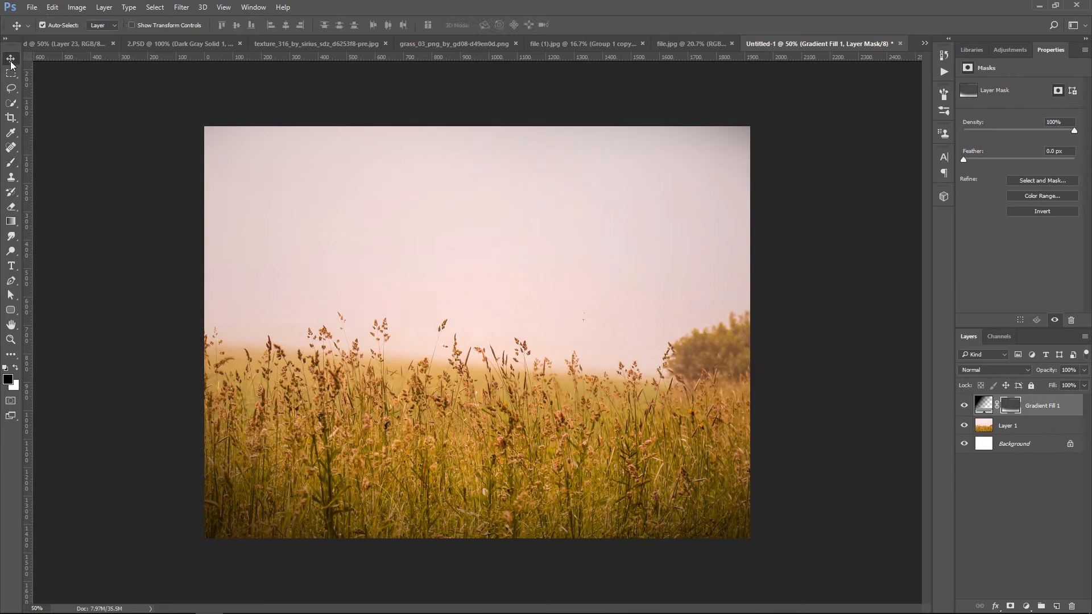
Bring the cut-out woman from file (1).jpg into Untitled-1, scale her to about 67%, rotate about -1.3° and place her near the centre.
click(593, 42)
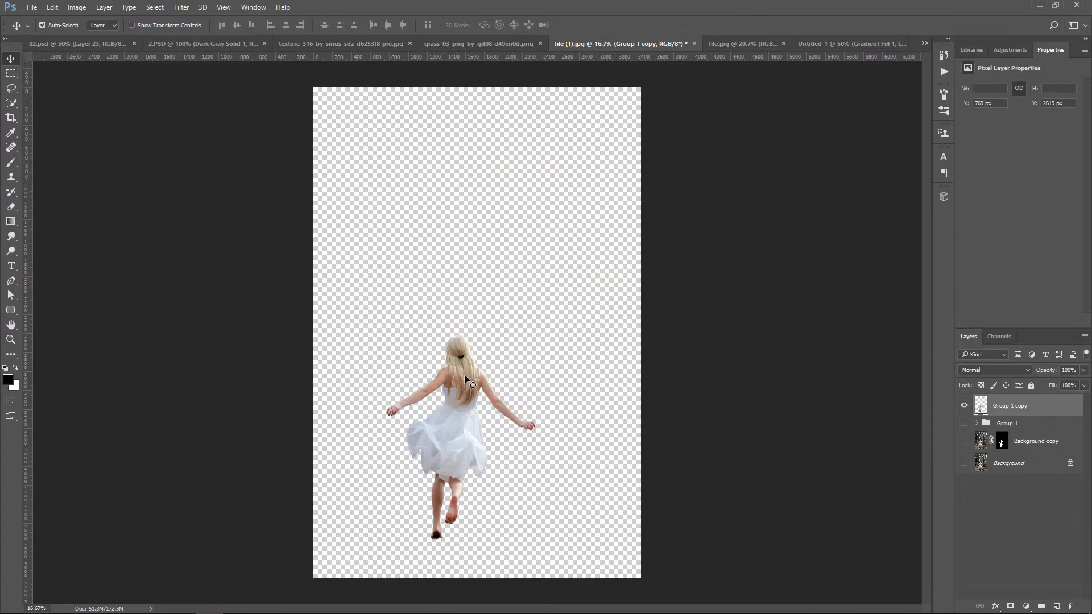
drag(468, 382, 497, 334)
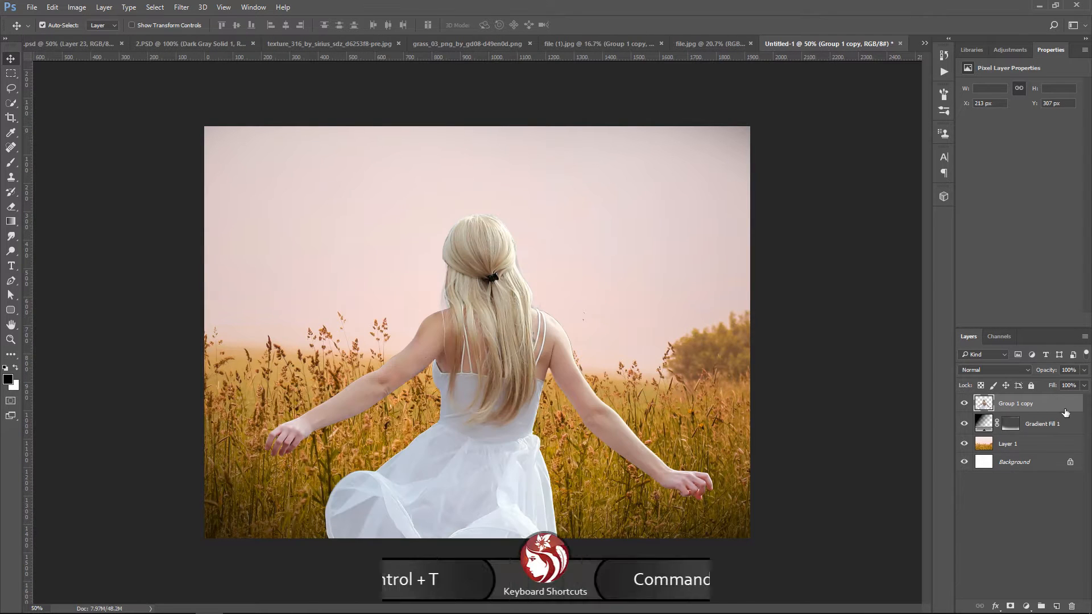
key(ctrl+t)
drag(714, 214, 641, 310)
drag(569, 407, 564, 296)
drag(637, 197, 634, 200)
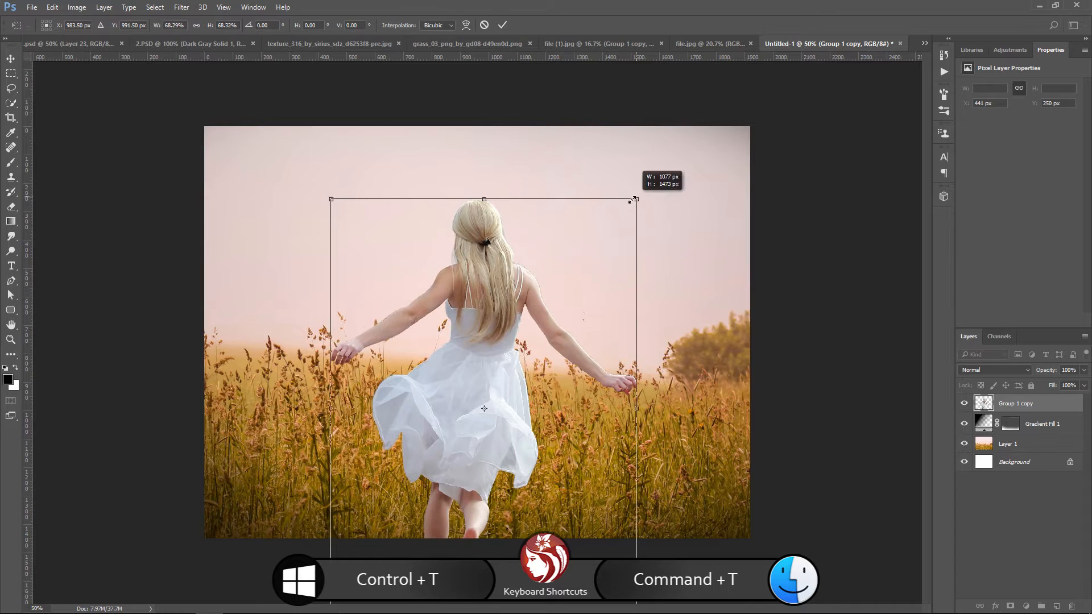
mouse_move(739, 364)
mouse_down()
mouse_move(732, 438)
mouse_move(743, 376)
mouse_up()
drag(518, 439, 540, 445)
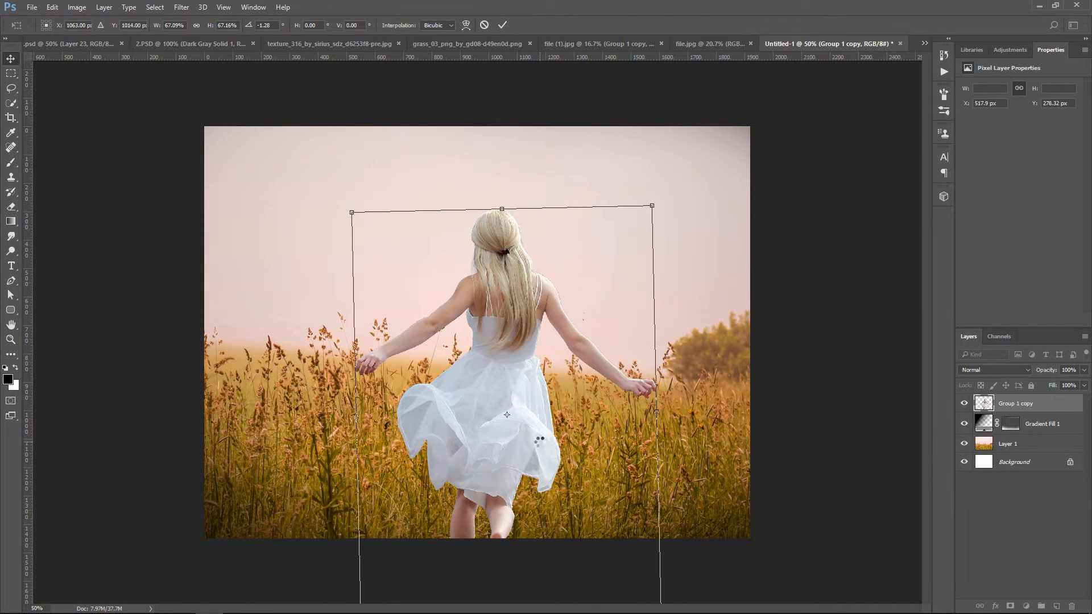
key(Return)
Add a layer mask to the woman and paint black with a soft 500 px brush at 55% opacity over her legs and lower dress.
click(1010, 606)
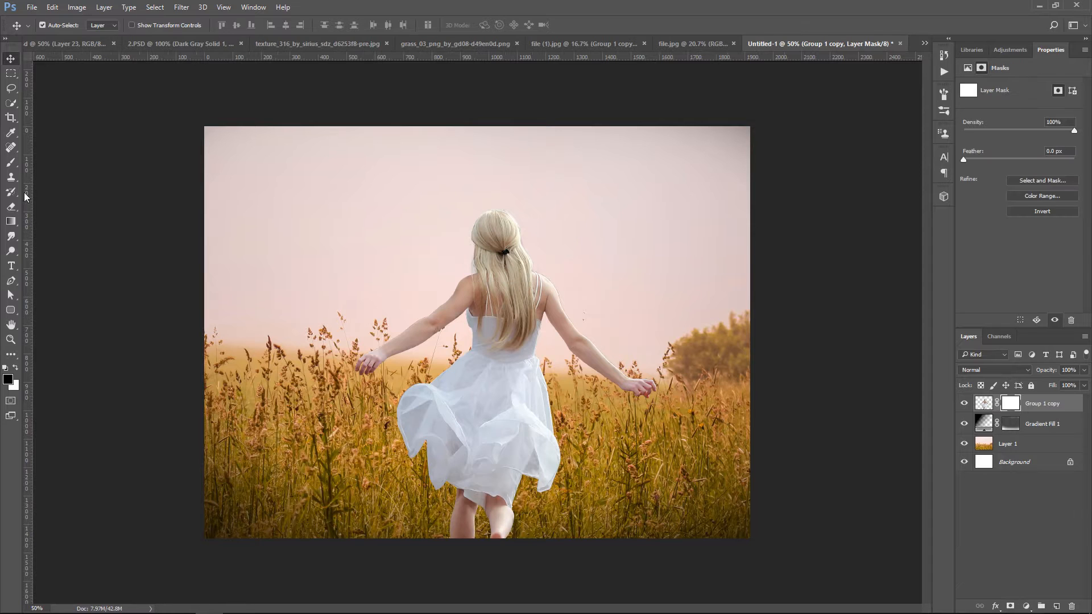
click(11, 162)
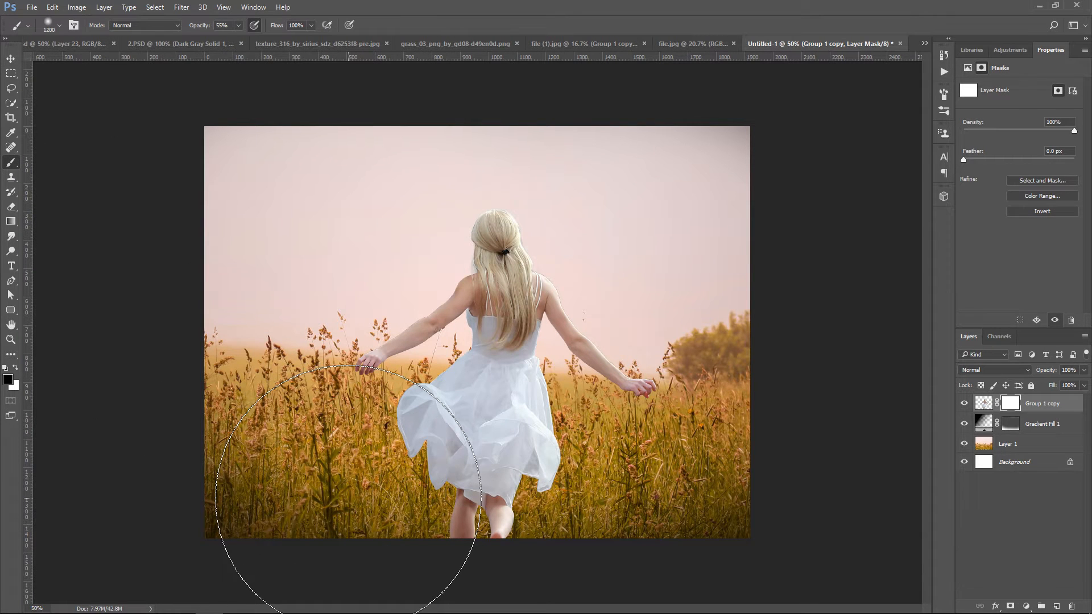
key(bracketleft)
key(bracketleft)
key(bracketleft)
key(bracketleft)
key(bracketleft)
key(bracketleft)
key(bracketleft)
mouse_move(512, 478)
mouse_down()
mouse_move(379, 538)
mouse_move(531, 512)
mouse_move(370, 500)
mouse_move(392, 514)
mouse_move(478, 517)
mouse_move(432, 513)
mouse_move(373, 487)
mouse_move(378, 475)
mouse_move(577, 487)
mouse_move(515, 484)
mouse_move(515, 461)
mouse_move(413, 463)
mouse_up()
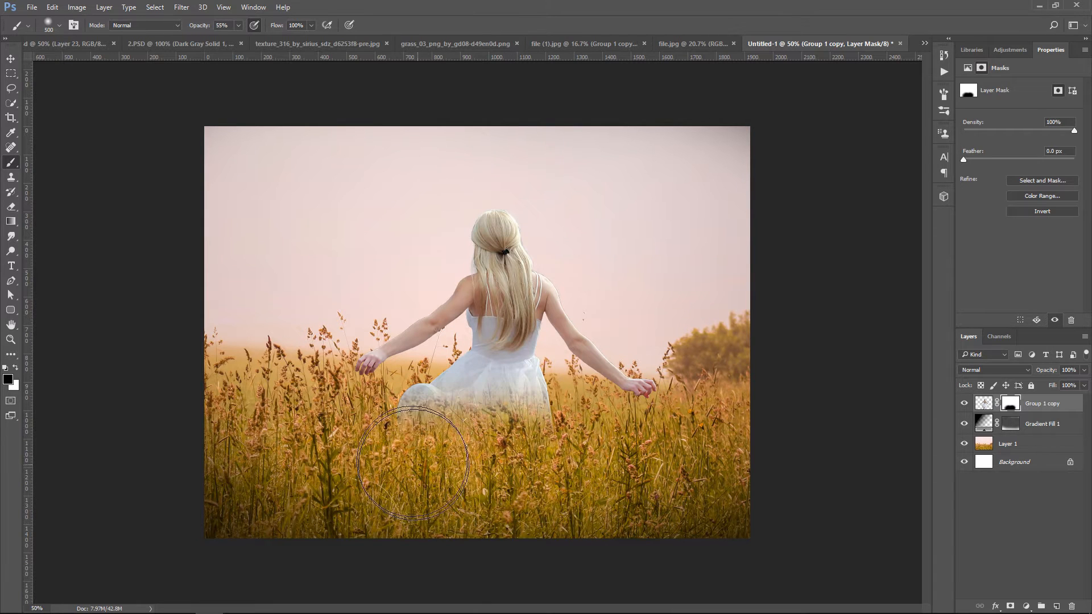
Choose the 250 px grass brush tip, set its spacing to 1000% and turn its angle to -178°.
click(46, 27)
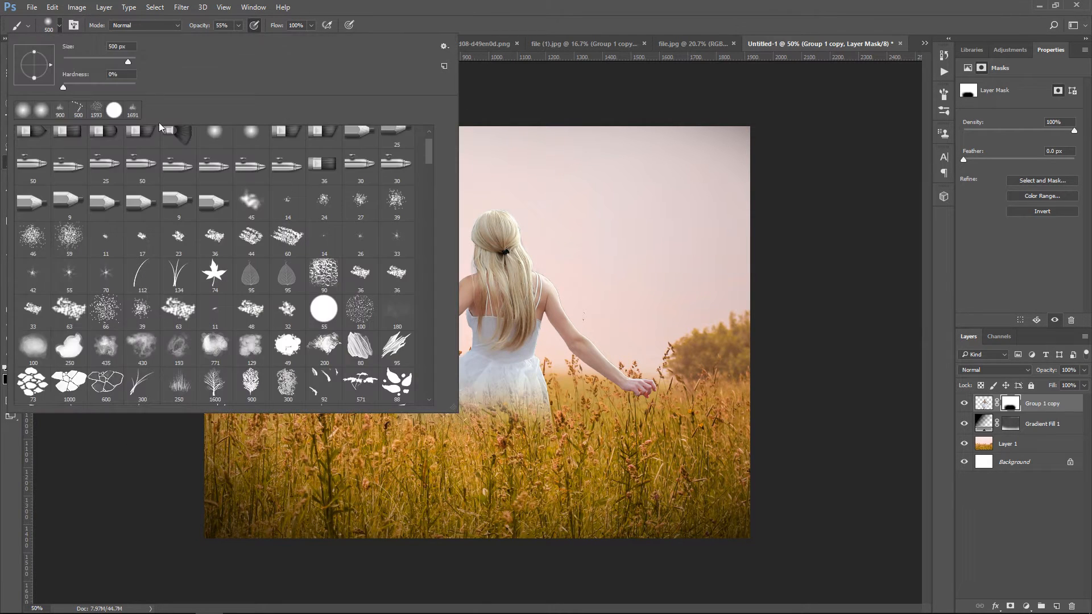
click(183, 385)
click(939, 106)
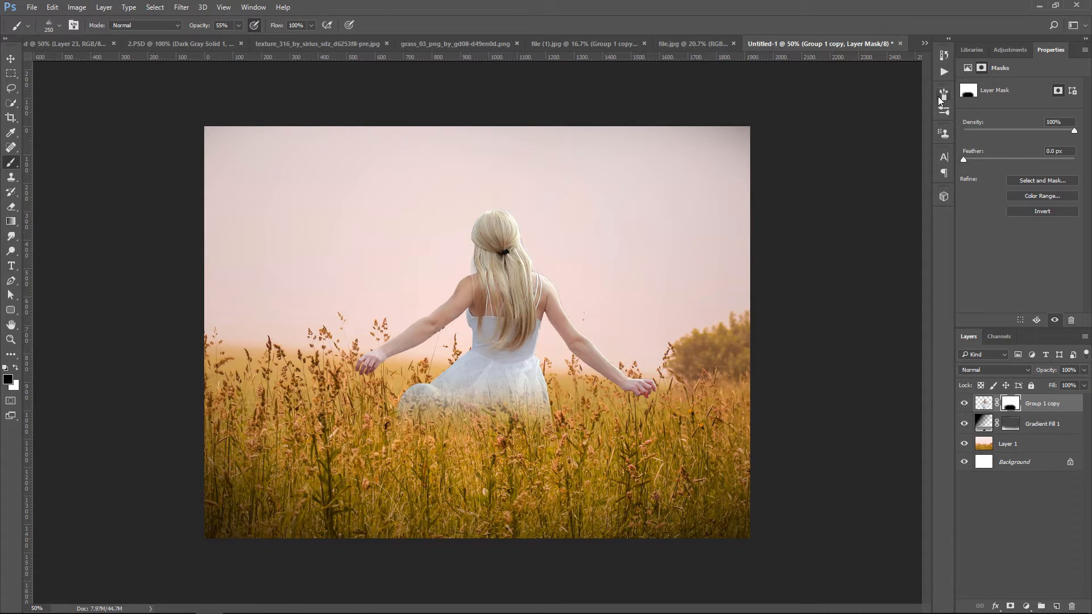
click(939, 97)
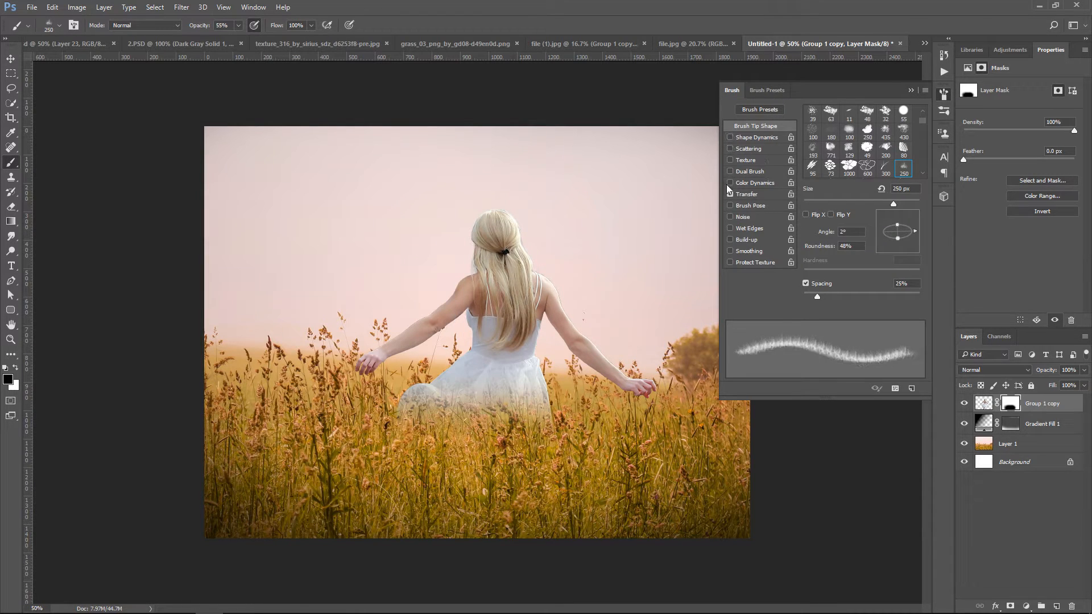
drag(820, 295, 920, 296)
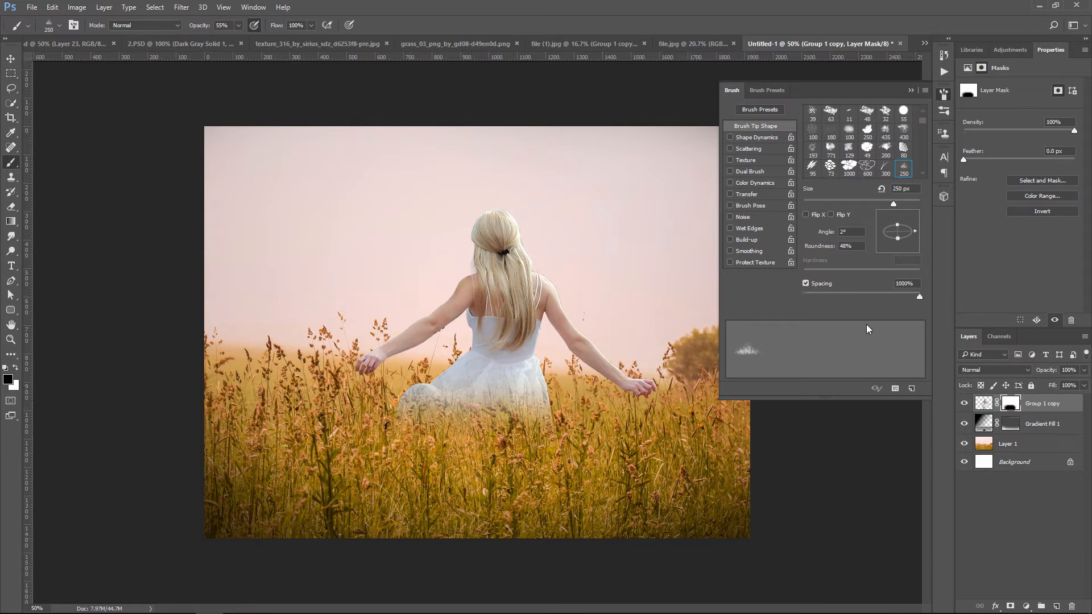
drag(903, 238, 876, 231)
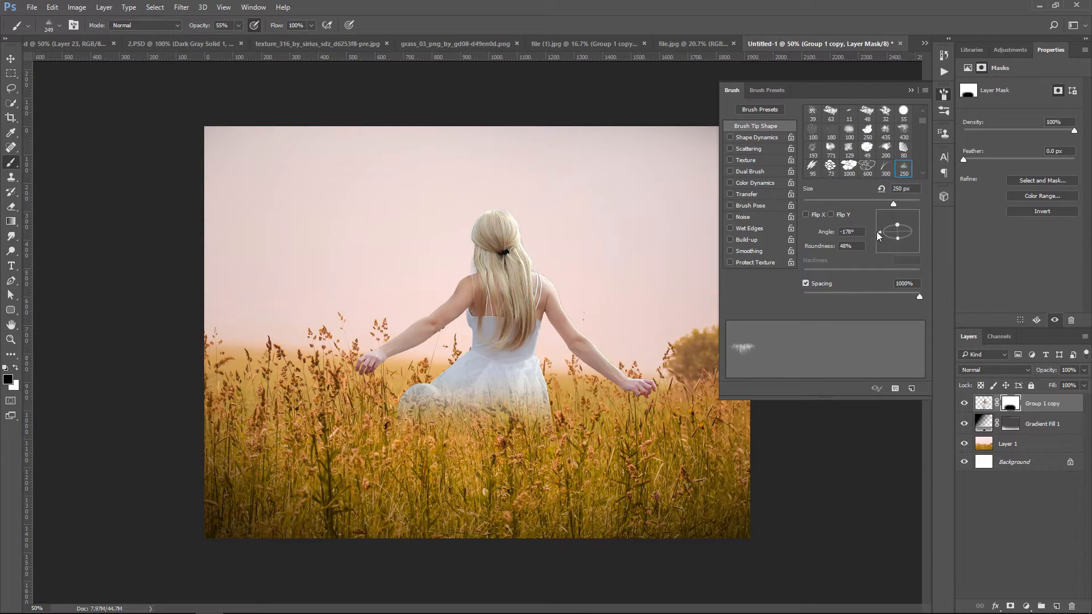
click(912, 91)
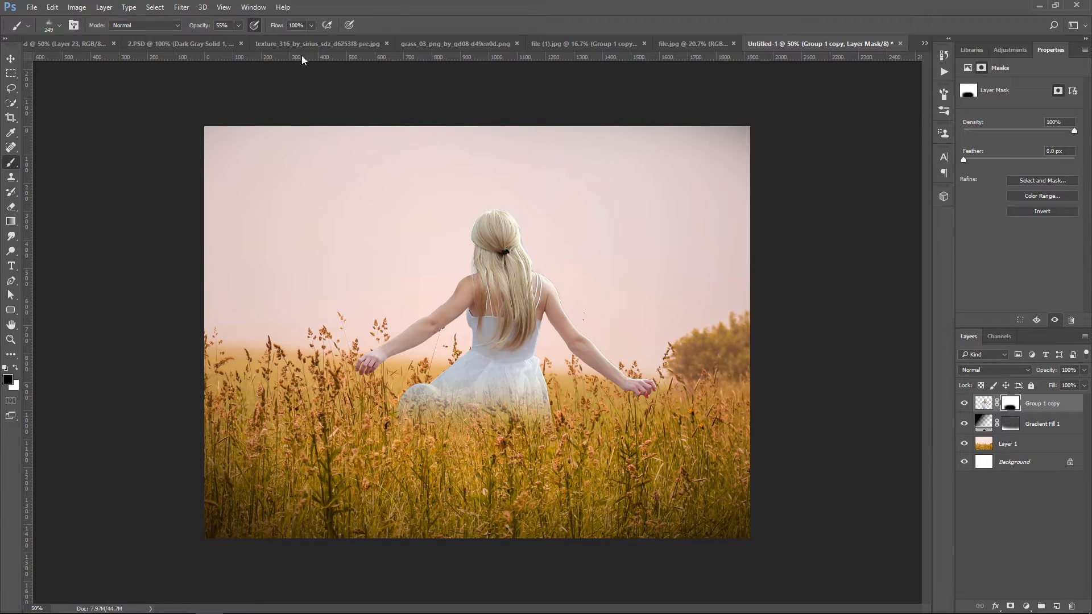
Paint white on the woman's mask with the grass brush at 100% opacity and 700 px to blend the dress's lower edge into the grass.
click(238, 25)
drag(239, 39, 275, 44)
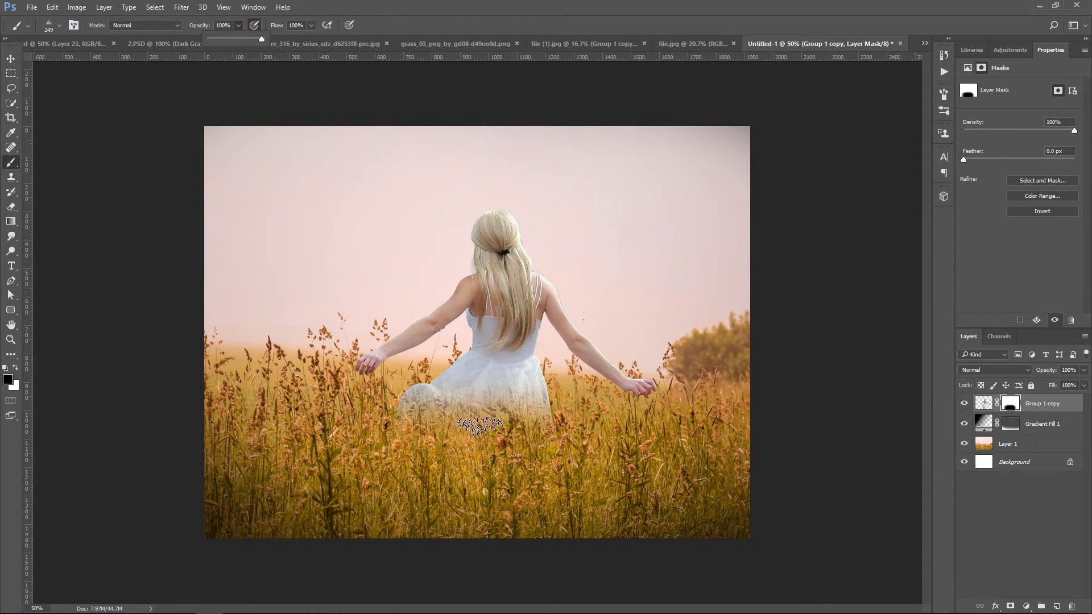
key(bracketright)
key(bracketright)
key(bracketright)
key(bracketright)
key(bracketright)
key(bracketright)
click(484, 410)
key(bracketleft)
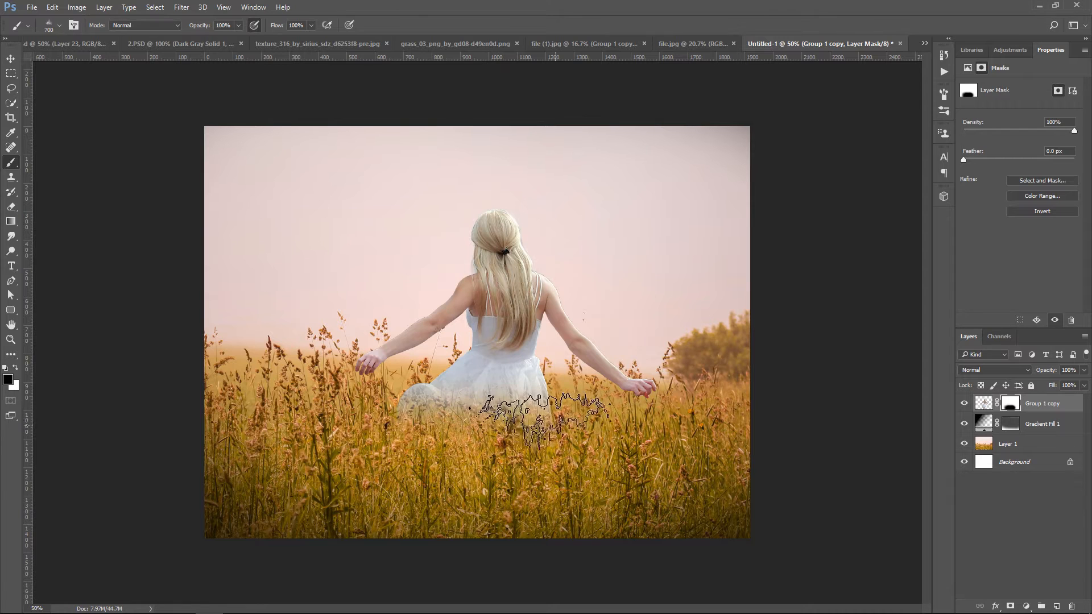
click(15, 368)
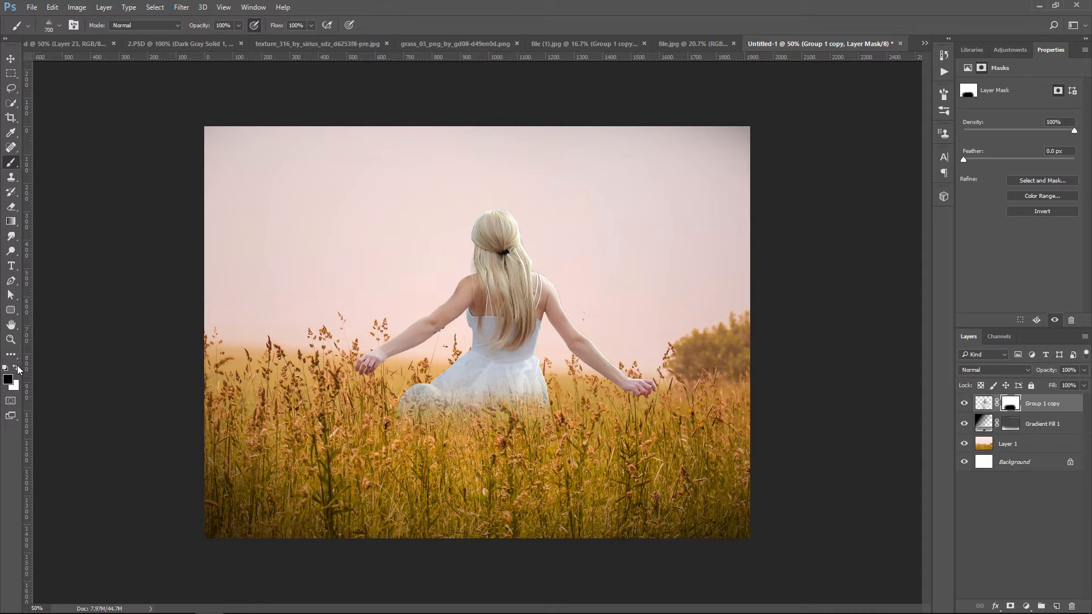
mouse_move(560, 408)
mouse_down()
mouse_move(569, 438)
mouse_move(543, 406)
mouse_move(546, 448)
mouse_up()
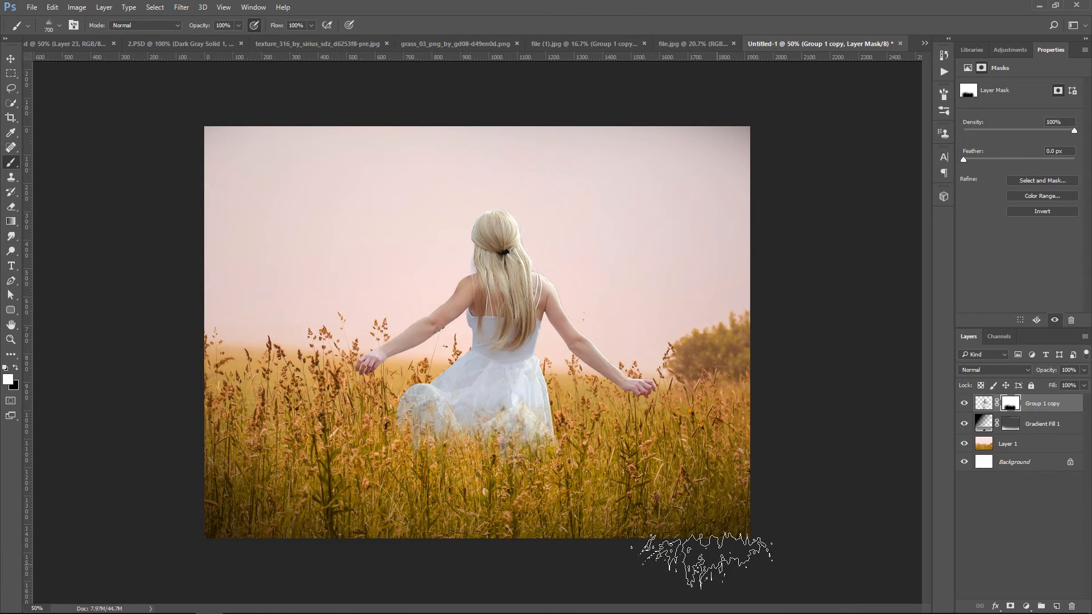
click(11, 59)
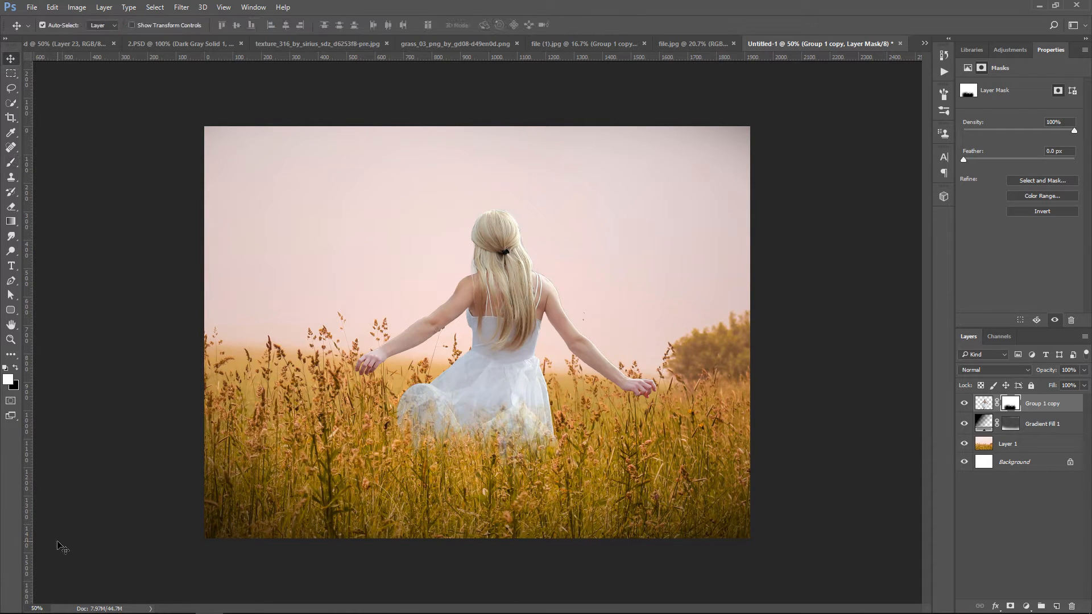
Add a Hue/Saturation adjustment clipped to the woman's layer with saturation -15 and lightness -20.
click(1025, 607)
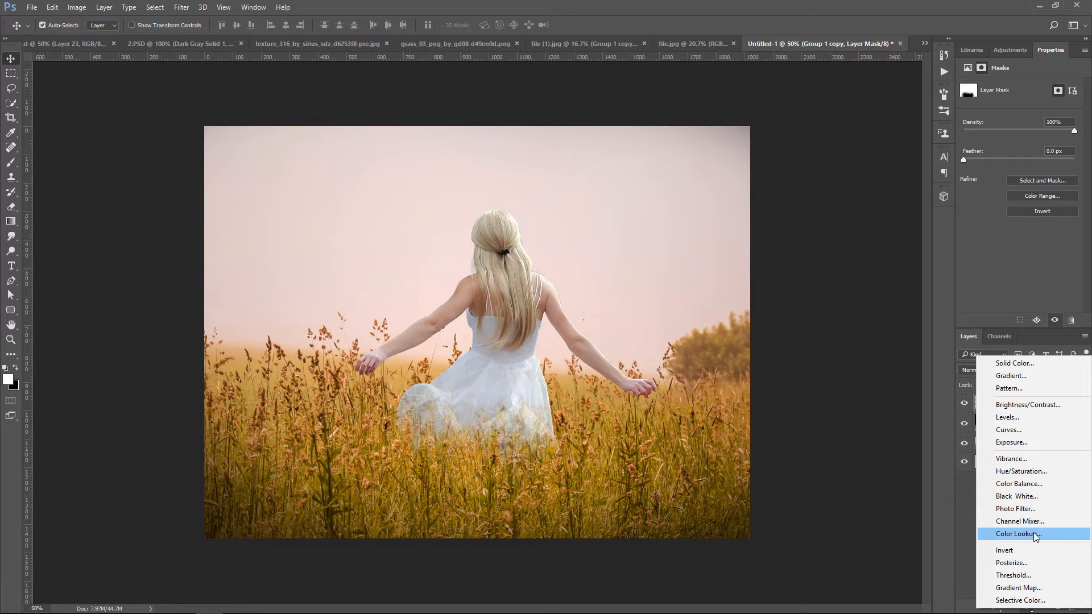
click(1041, 471)
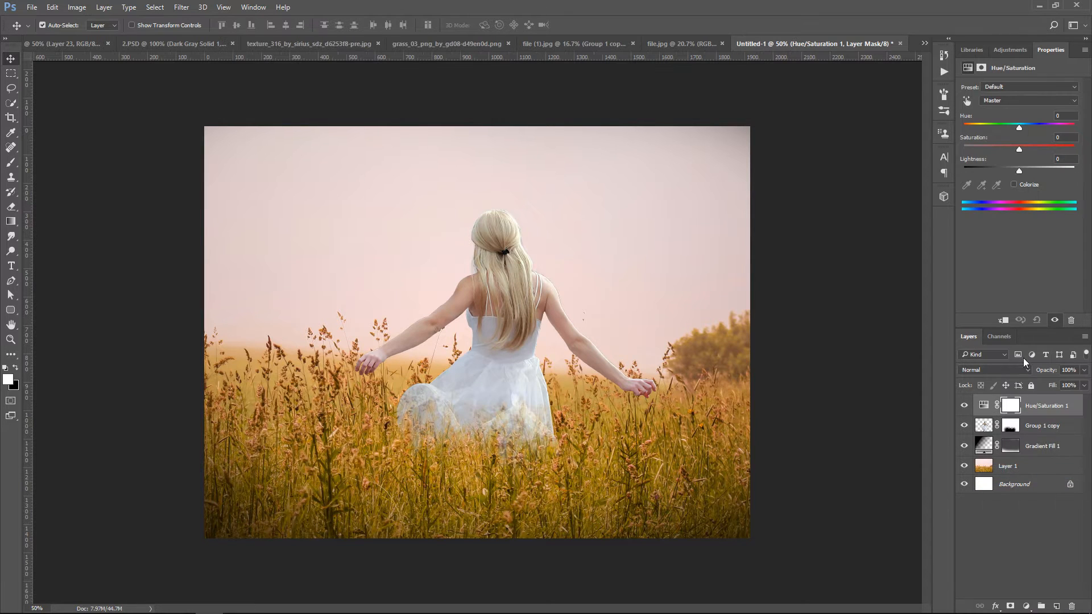
click(1006, 320)
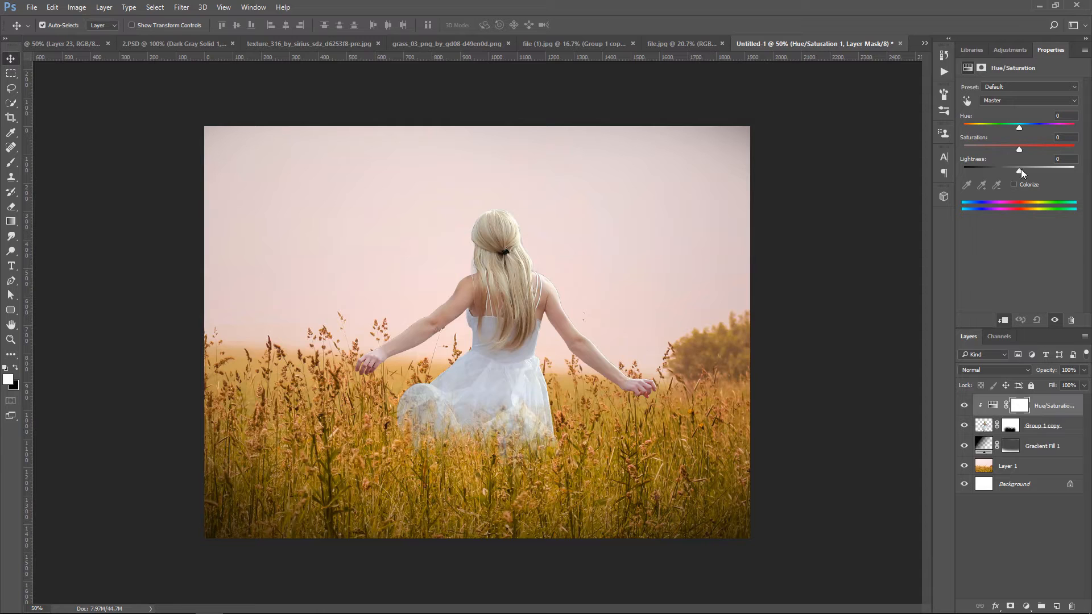
mouse_move(1018, 150)
mouse_down()
mouse_move(1006, 150)
mouse_move(1008, 169)
mouse_up()
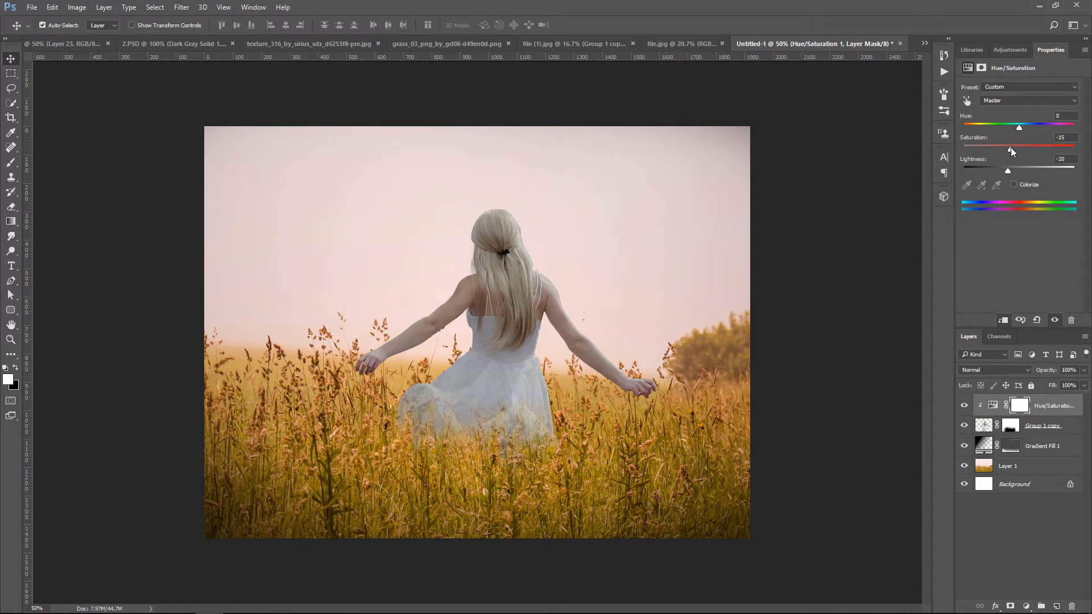
Add an Exposure adjustment clipped to the woman with gamma correction 0.79 and exposure +0.79.
click(1027, 606)
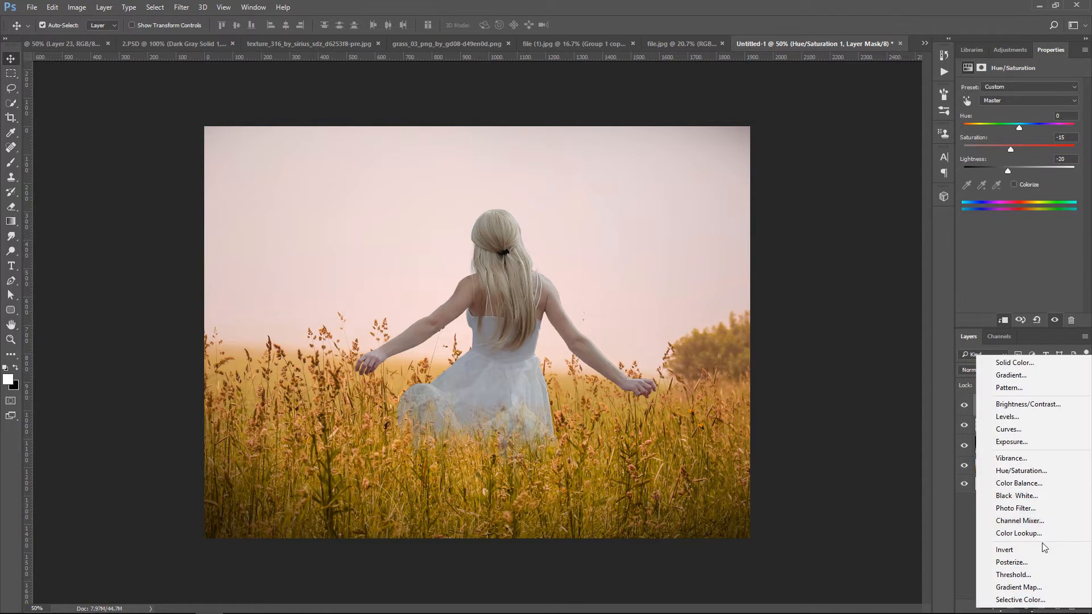
click(1045, 442)
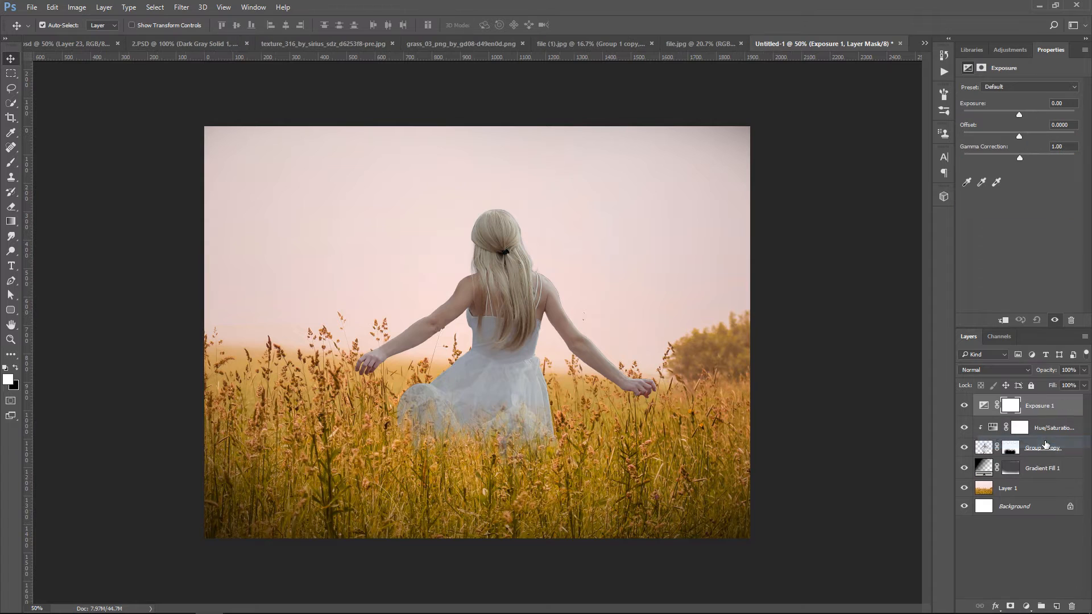
click(1005, 321)
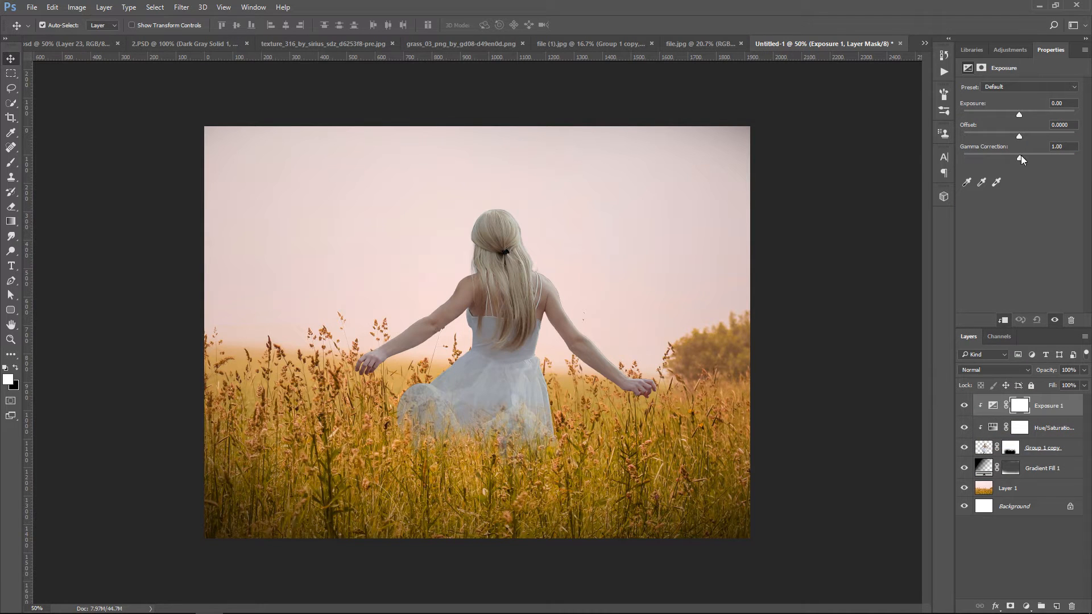
drag(1020, 157, 1029, 157)
drag(1021, 115, 1024, 115)
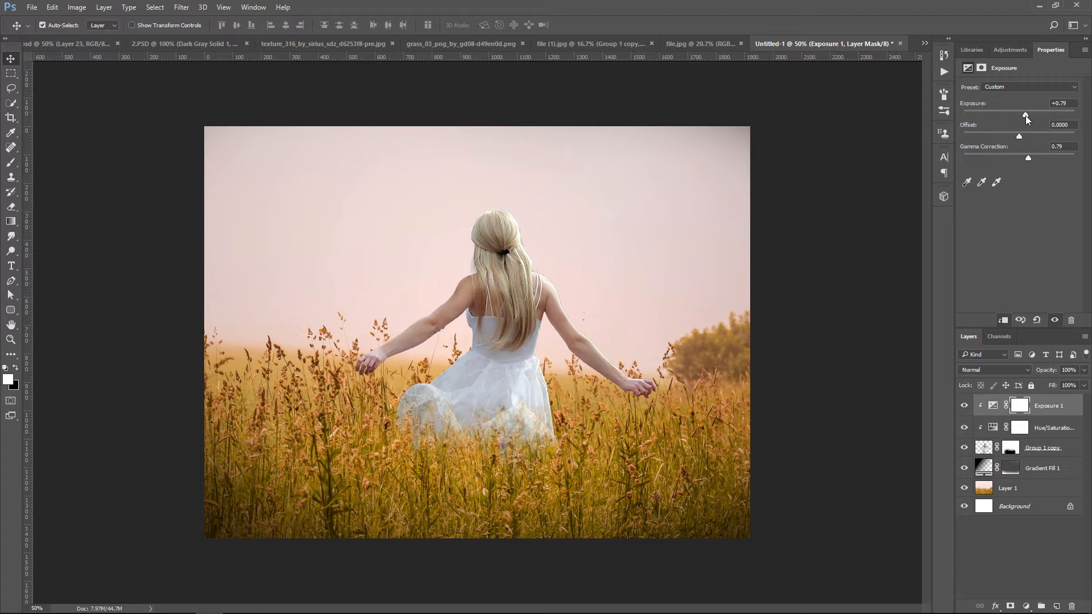
Give the woman's layer a white Inner Shadow in Normal mode at 100% opacity, 90° angle, 3 px distance and 2 px size.
click(980, 448)
click(995, 606)
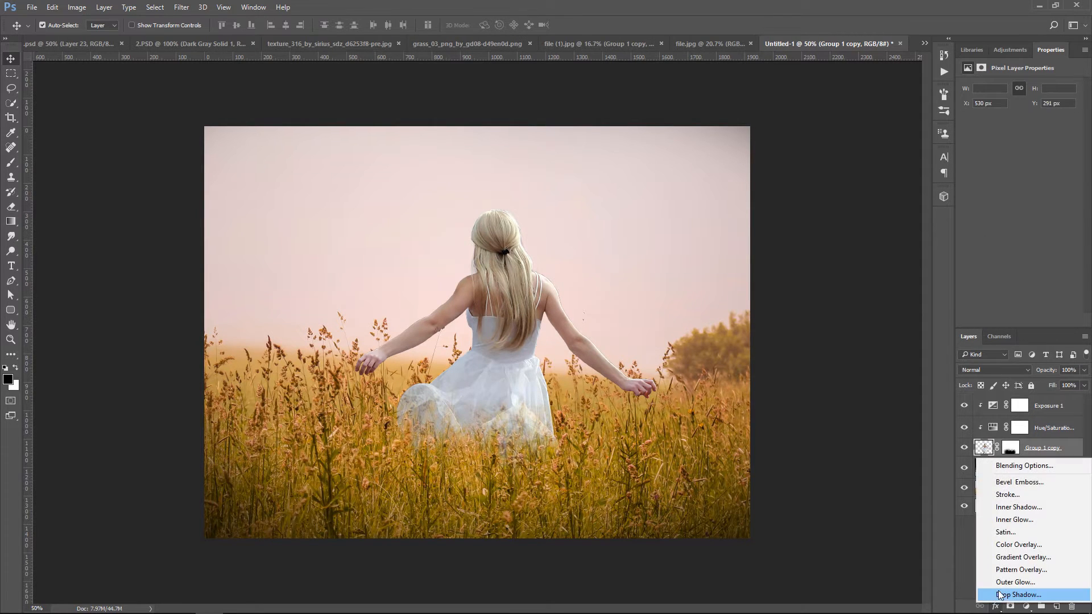
click(1019, 507)
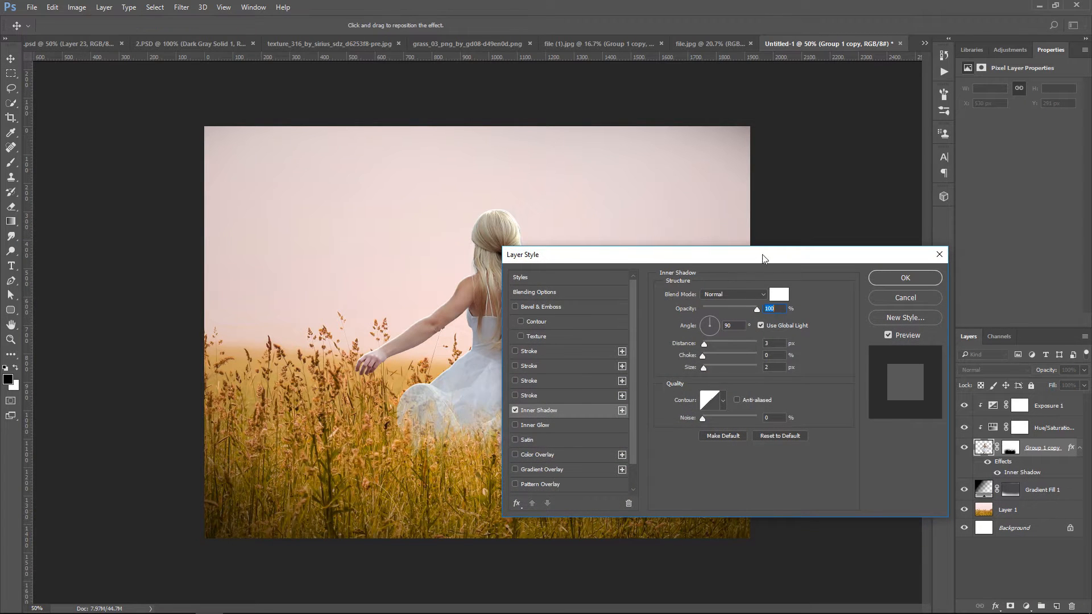
drag(763, 259, 879, 235)
click(632, 389)
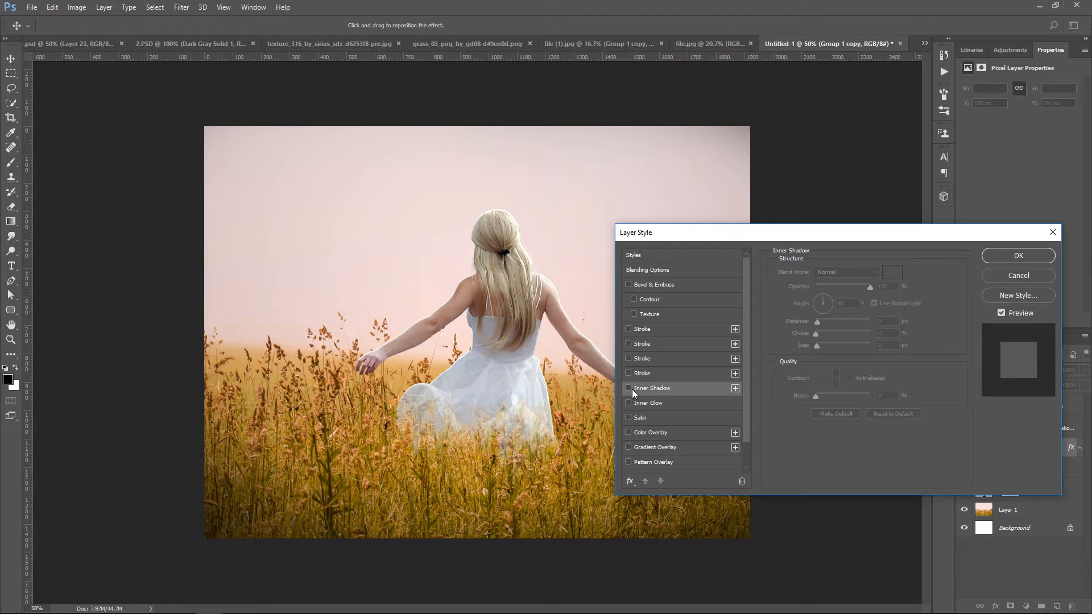
click(633, 389)
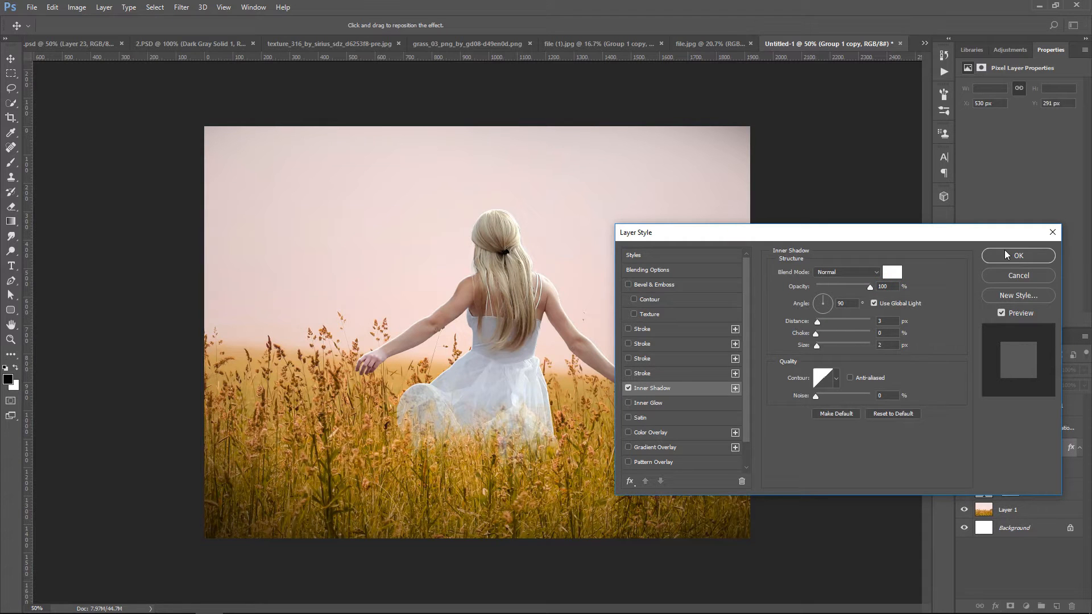
click(1004, 254)
Convert the woman's Inner Shadow effect into its own layer and move it above the Exposure adjustment.
right_click(1030, 474)
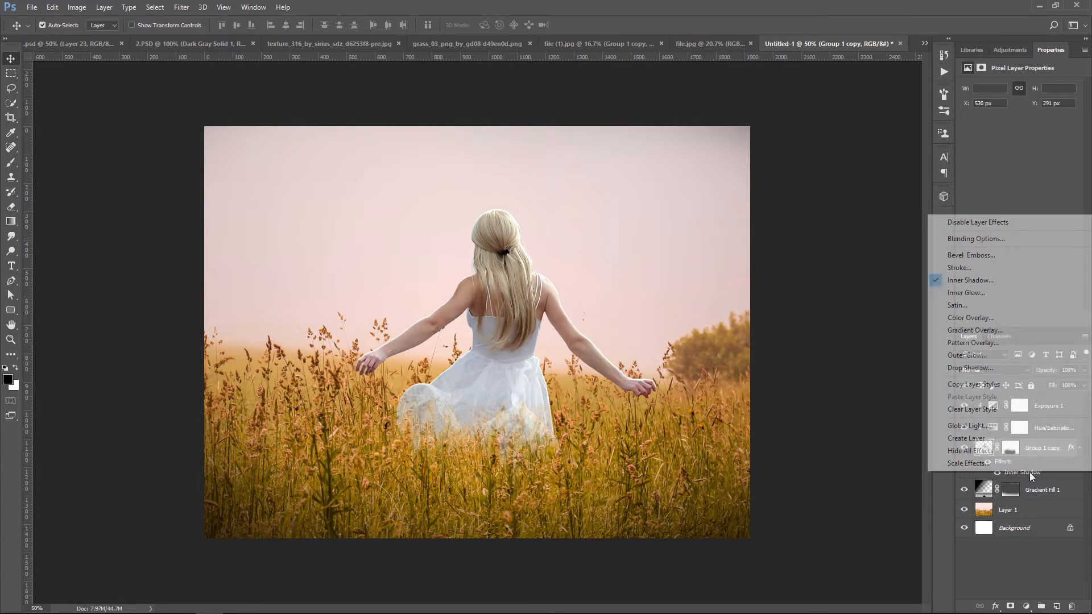
click(1024, 436)
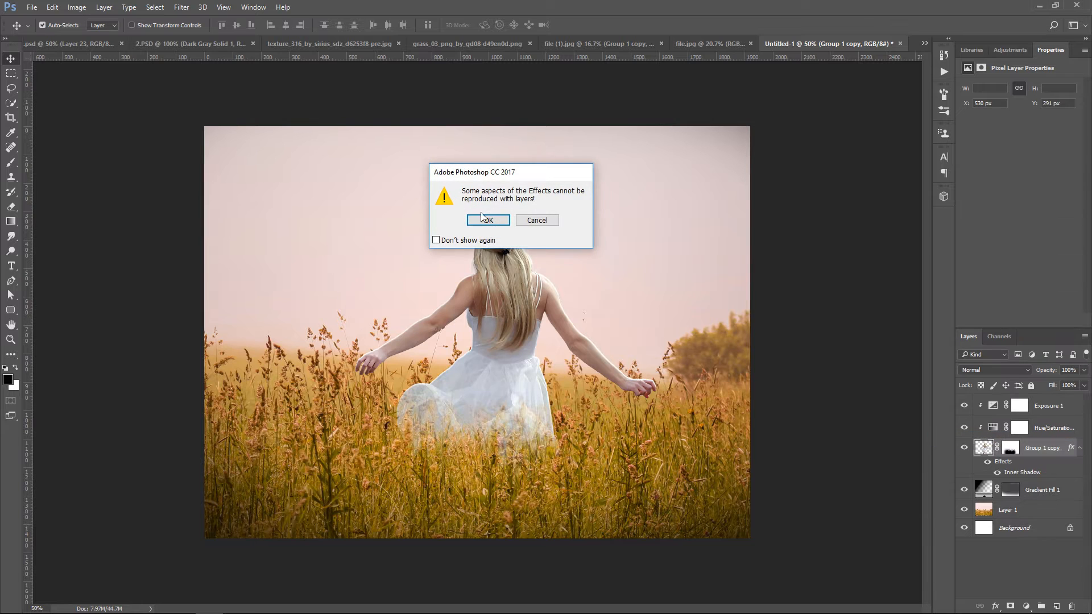
key(Return)
drag(1045, 449, 1048, 405)
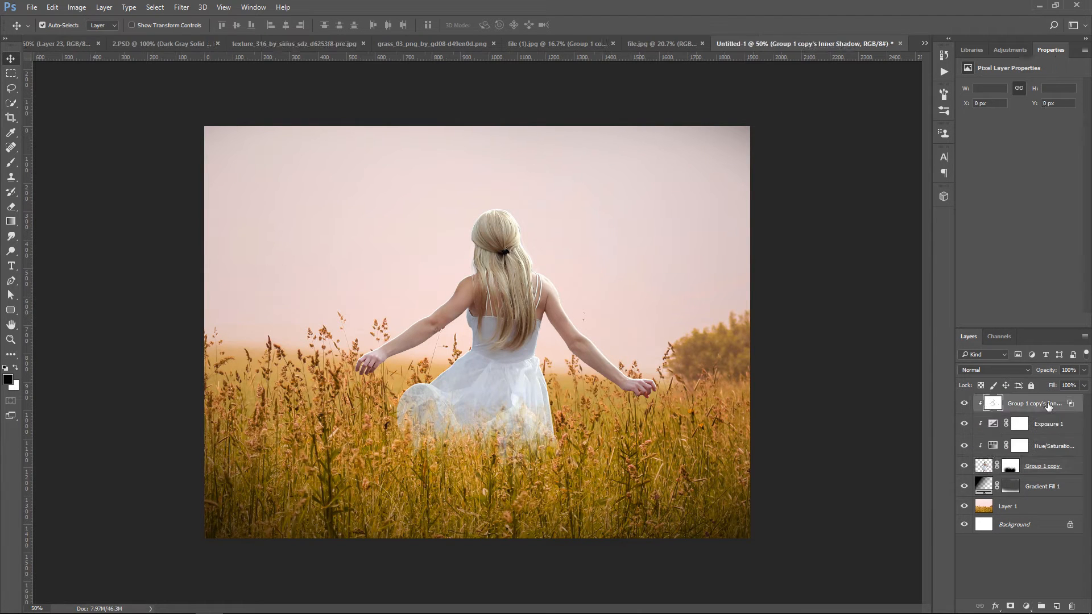
Mask the inner shadow layer and paint black with a soft 700 px brush at 100% opacity over the dress's lower part.
click(1010, 606)
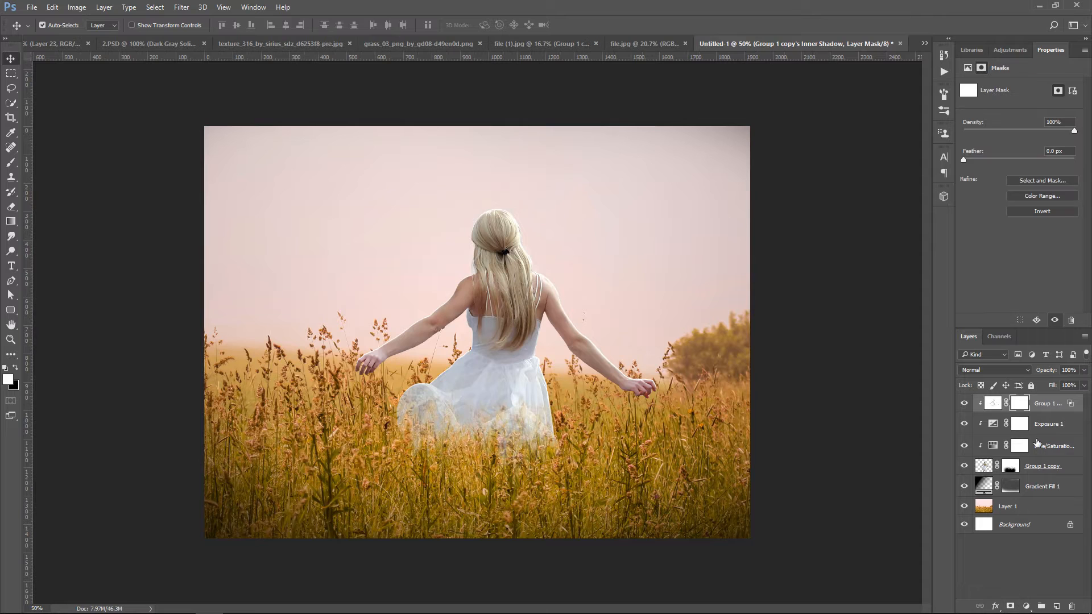
click(11, 162)
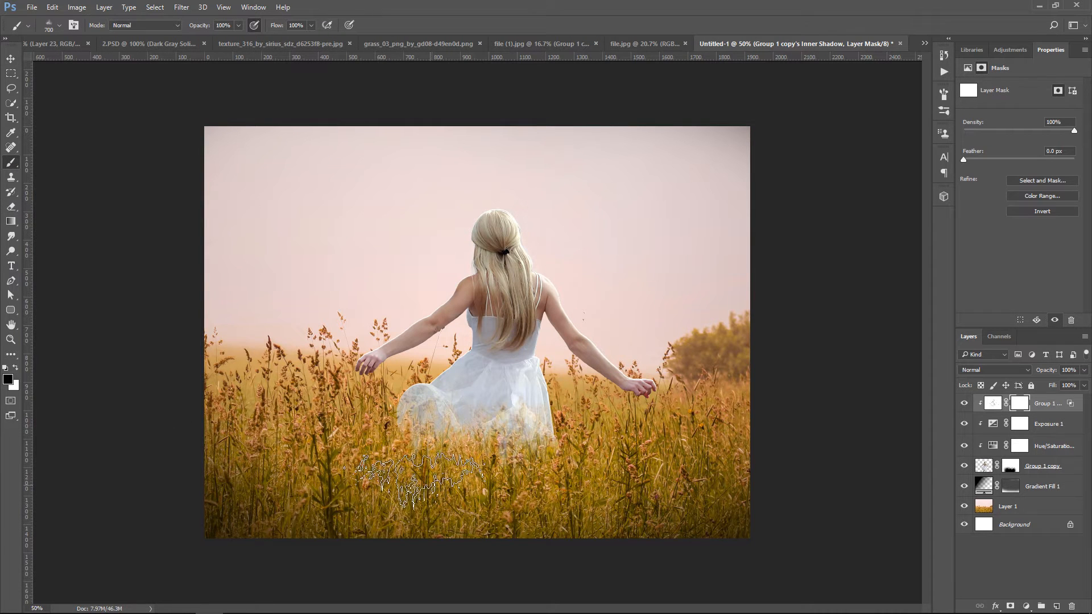
click(49, 26)
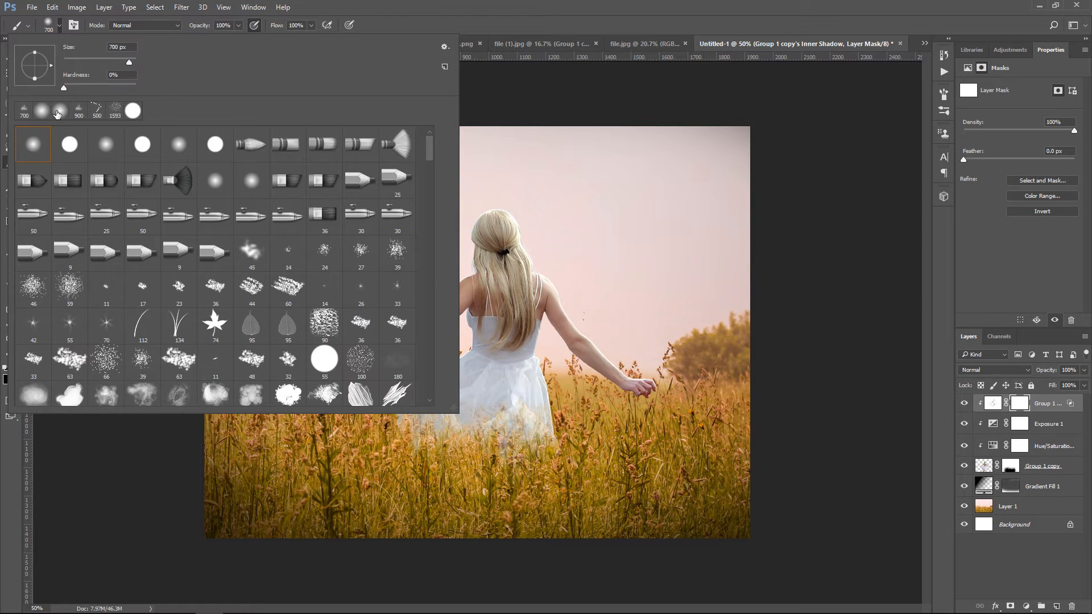
click(606, 5)
mouse_move(476, 427)
mouse_down()
mouse_move(426, 465)
mouse_move(529, 489)
mouse_move(563, 455)
mouse_move(602, 455)
mouse_move(370, 435)
mouse_move(405, 458)
mouse_move(671, 484)
mouse_move(677, 451)
mouse_up()
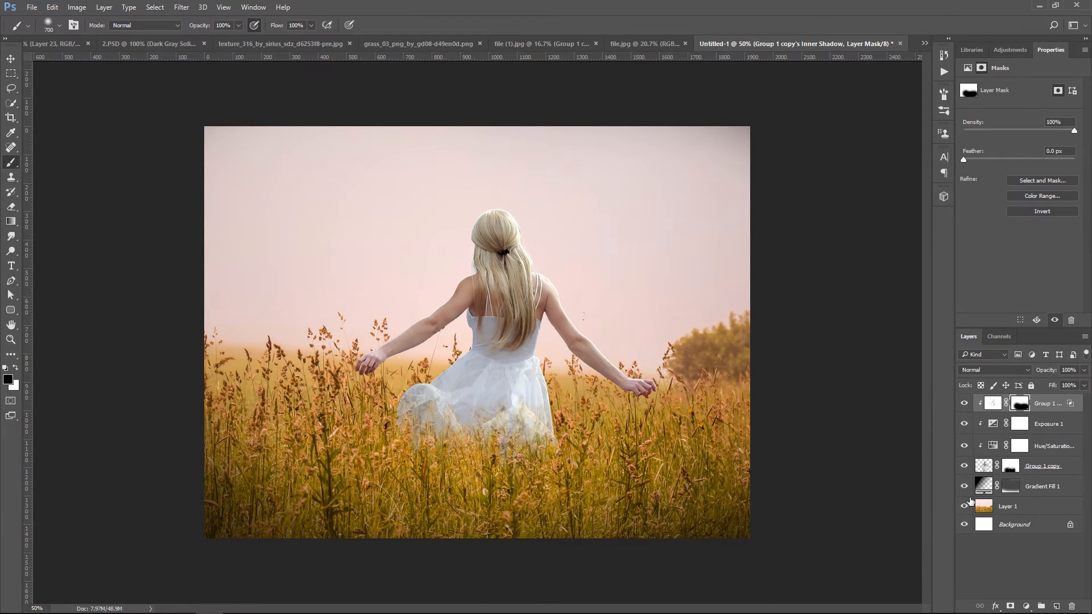
click(964, 405)
click(965, 405)
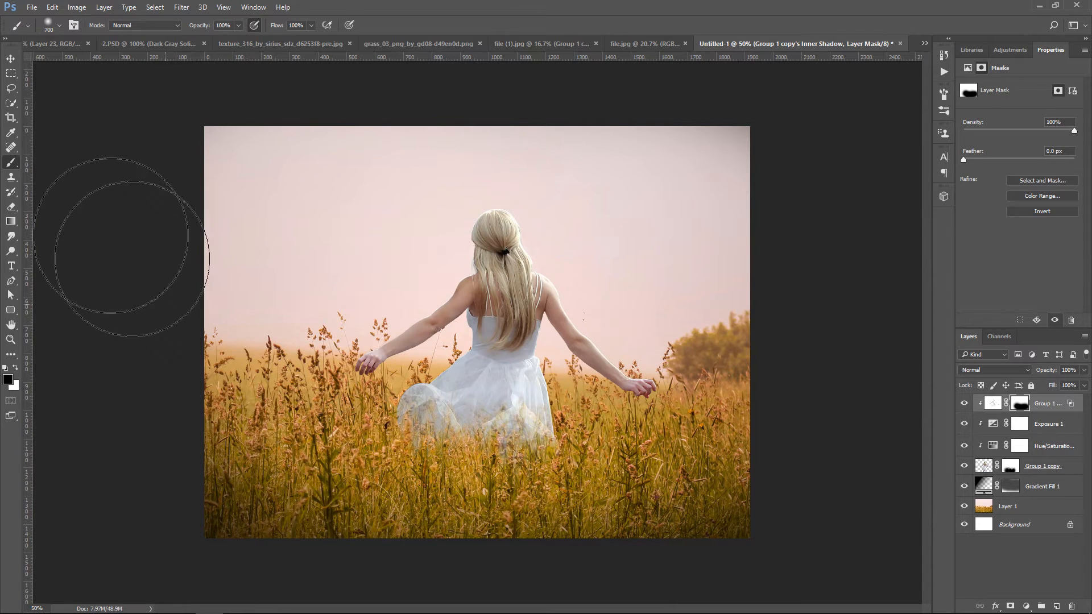
click(11, 58)
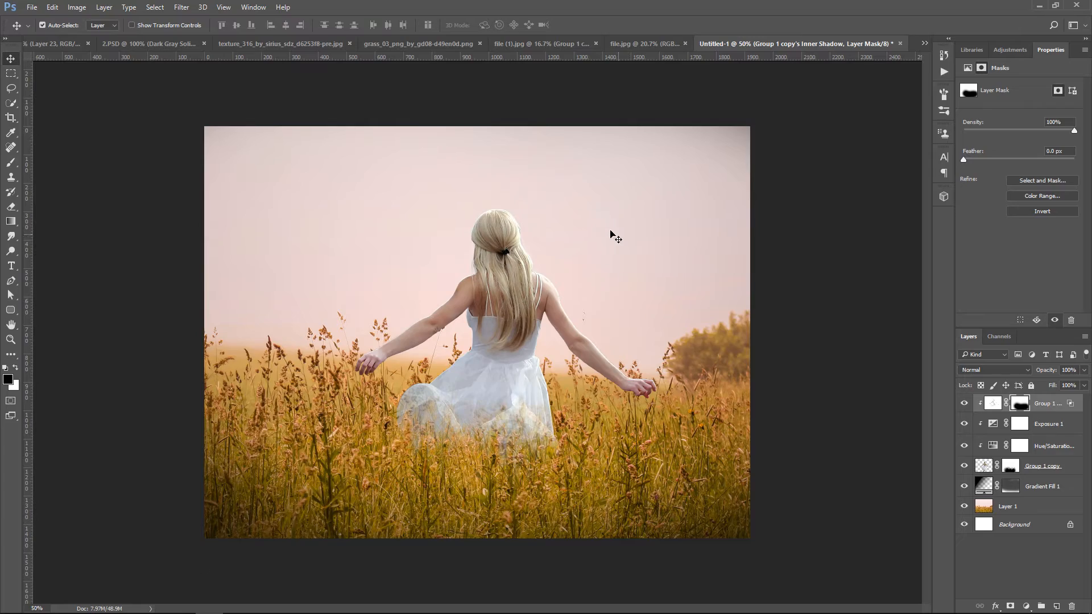
Bring the grass from grass_03_png_by_gd08-d49en0d.png into Untitled-1, scale it to about 56% and place it over the lower dress and field.
click(426, 44)
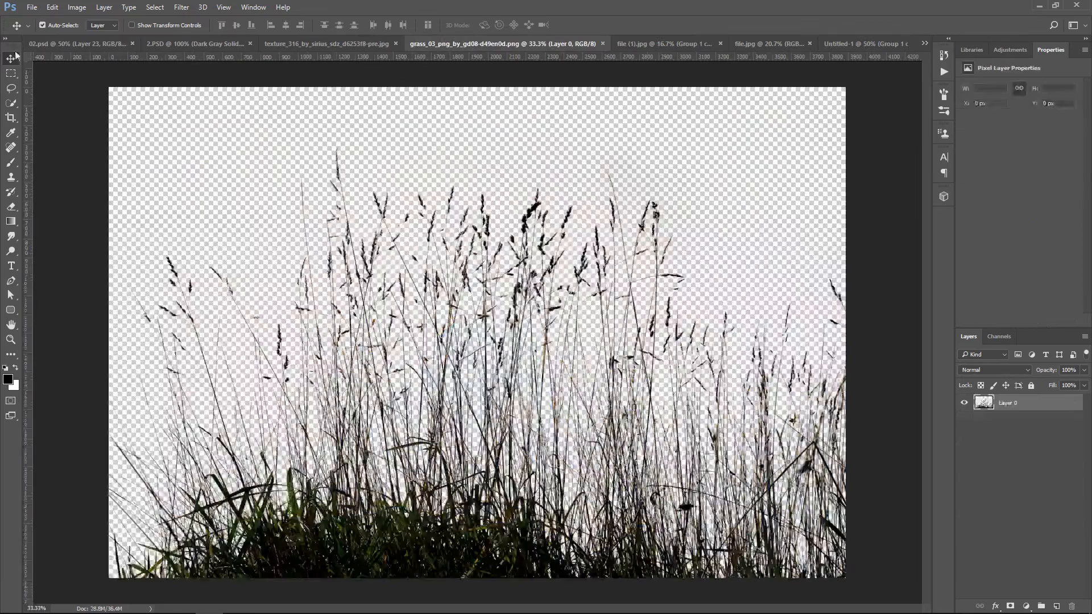
drag(430, 540, 732, 446)
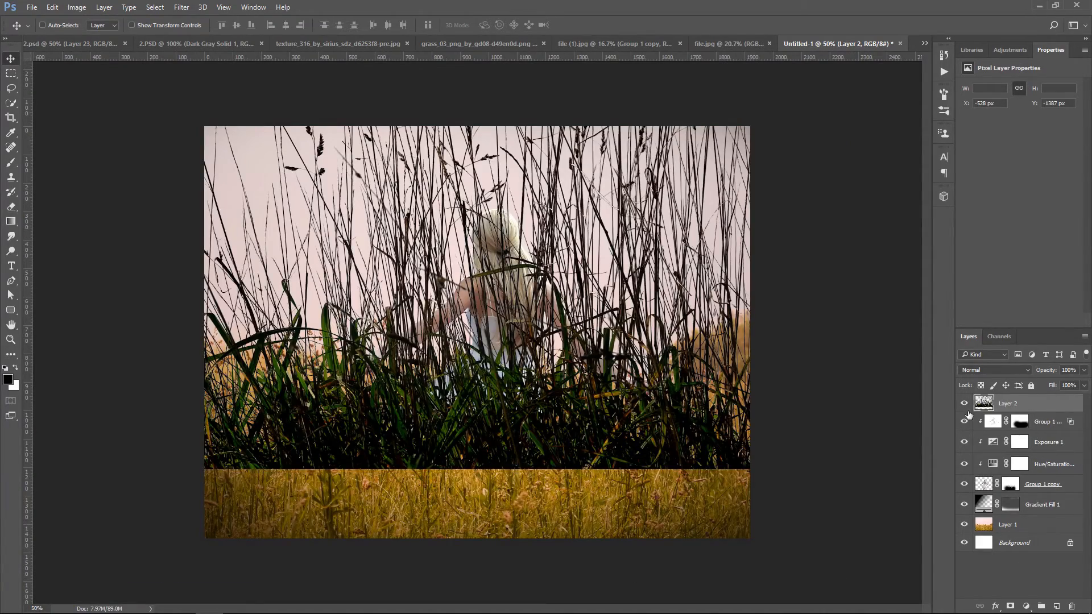
key(ctrl+t)
drag(550, 240, 643, 410)
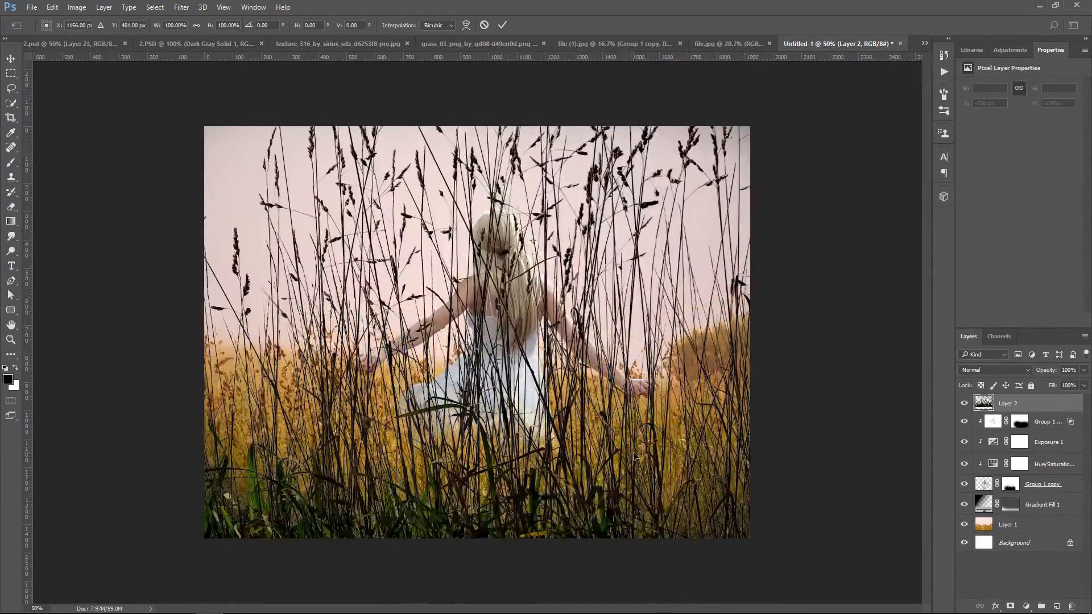
key(ctrl+minus)
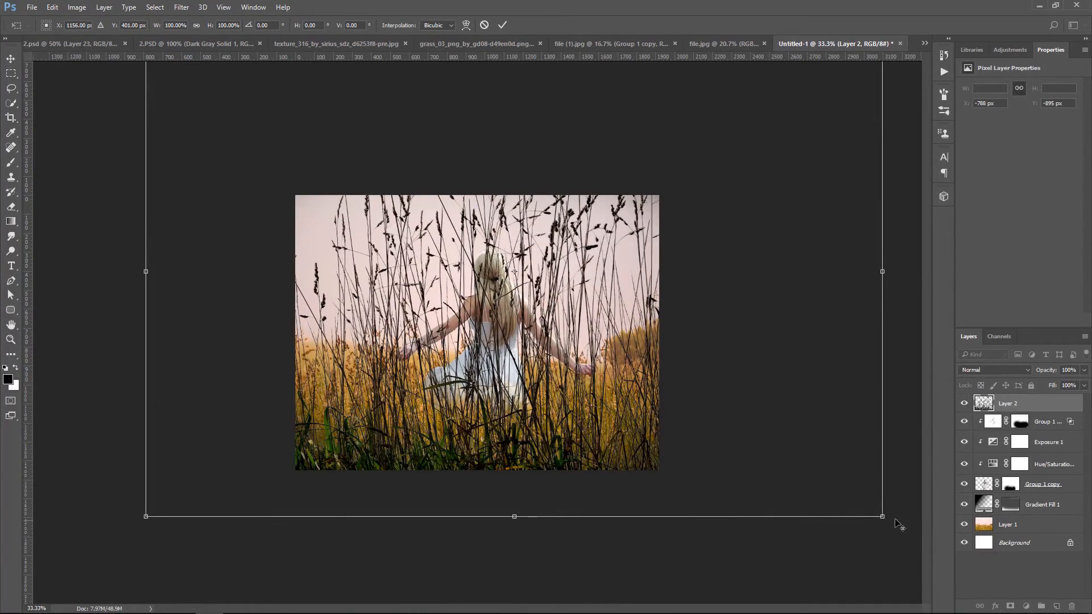
drag(883, 516, 707, 422)
drag(699, 336, 649, 476)
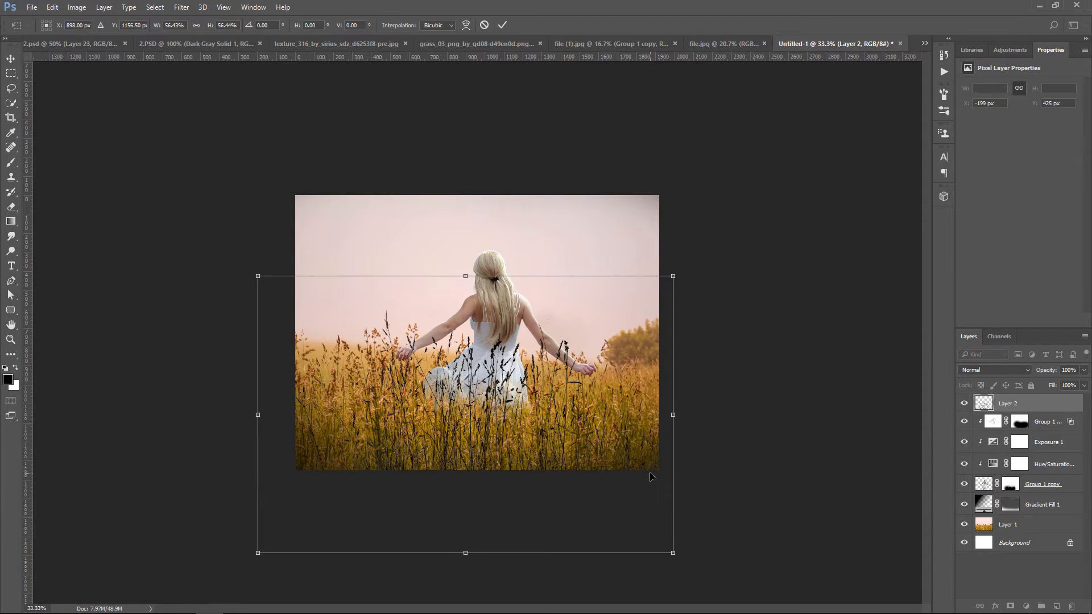
key(Return)
Squash the dark grass layer from its upper edge to about 90% of its height.
key(ctrl+plus)
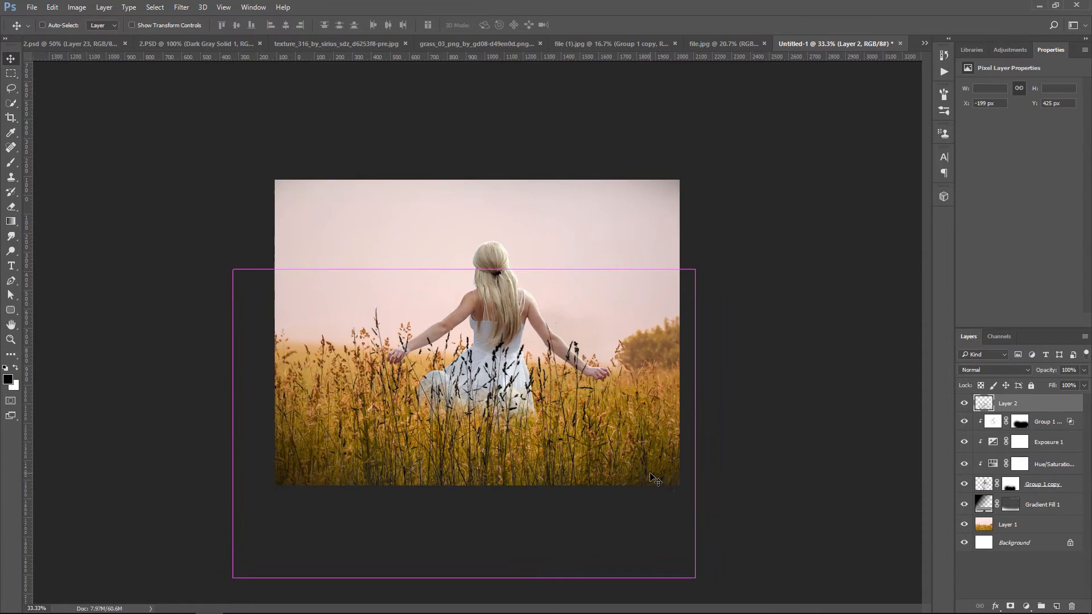
key(ctrl+t)
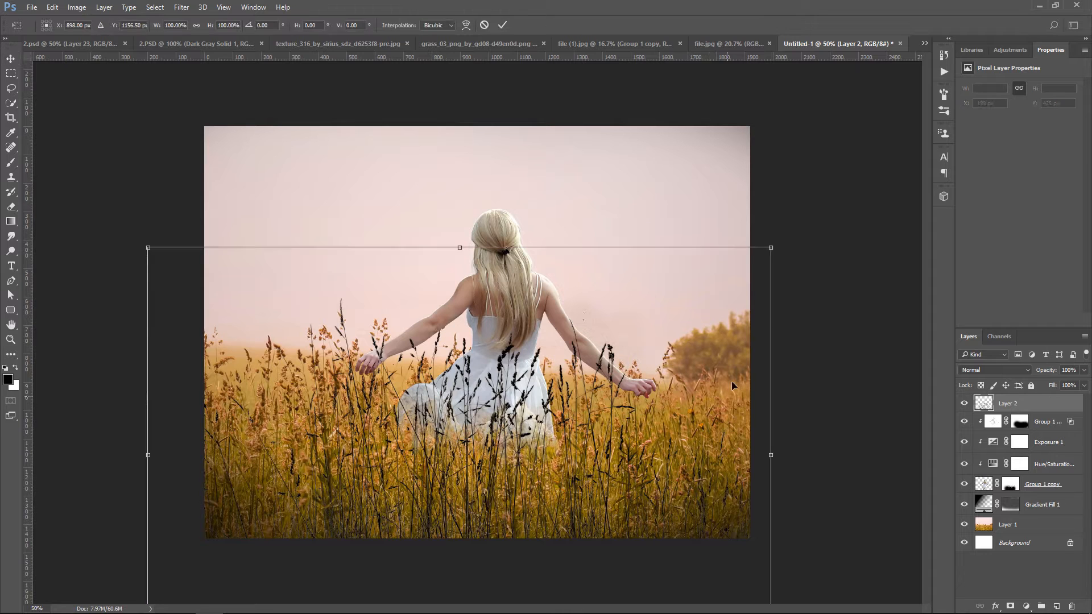
drag(461, 245, 459, 285)
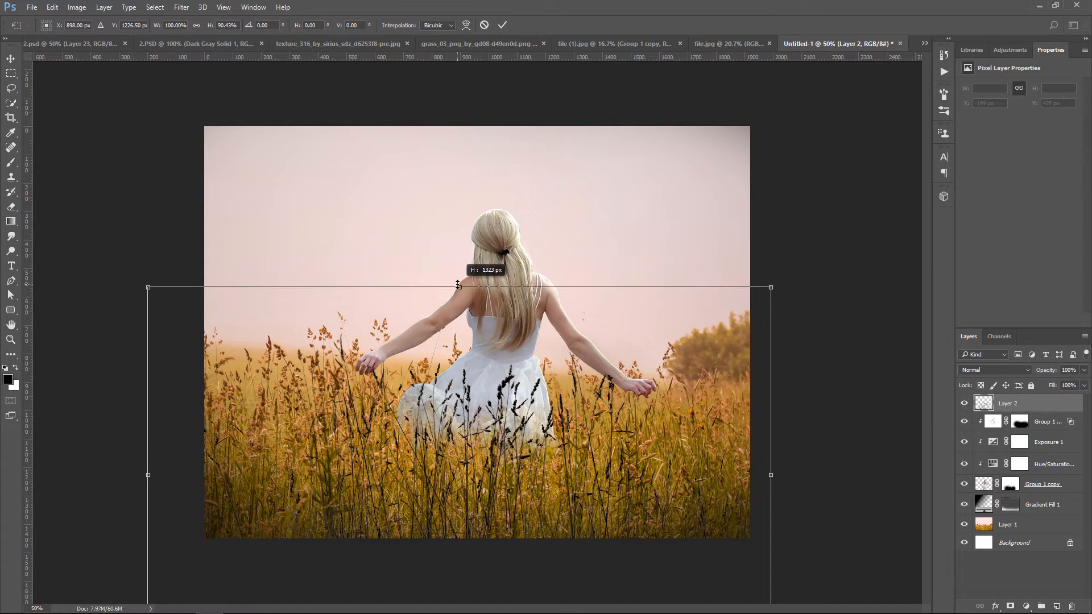
key(Return)
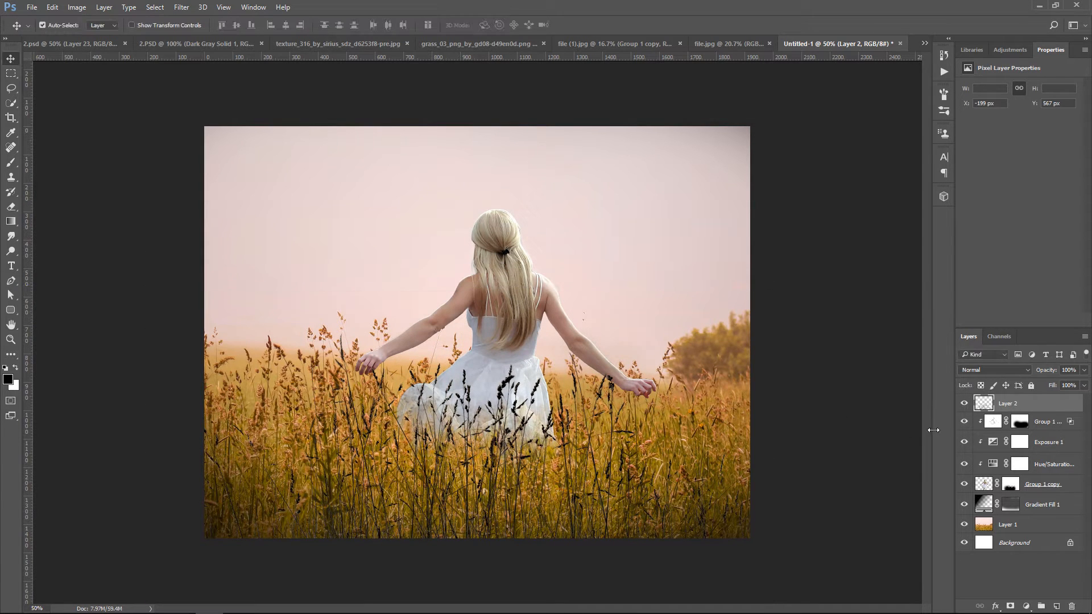
Apply the Camera Raw Filter to the dark grass: Temperature +42, Tint +39, Highlights -83, Shadows +79, Whites -76, Blacks +94, Clarity +76.
click(181, 7)
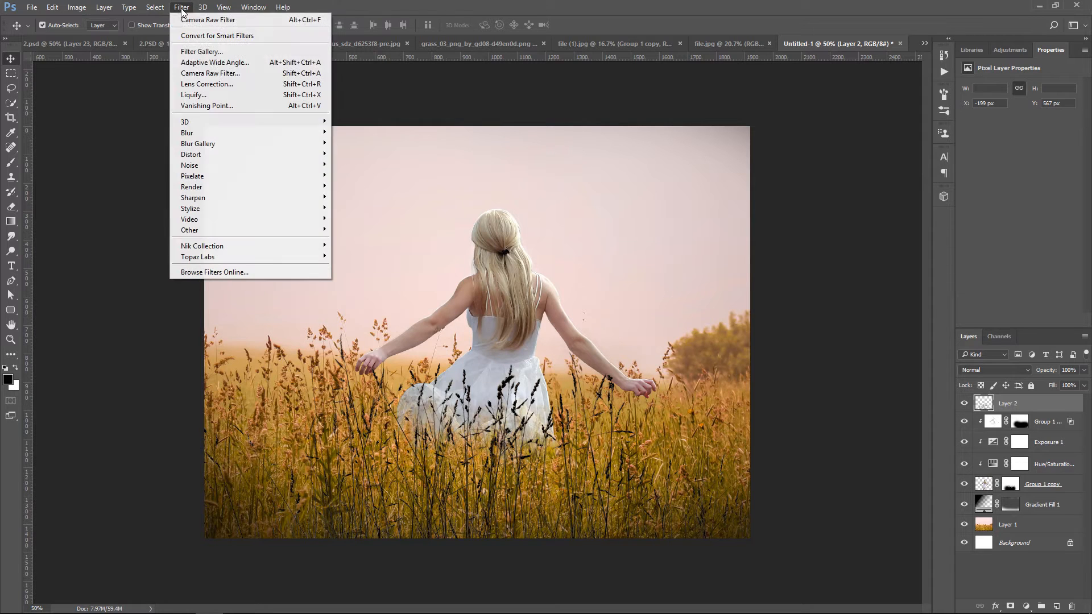
click(214, 75)
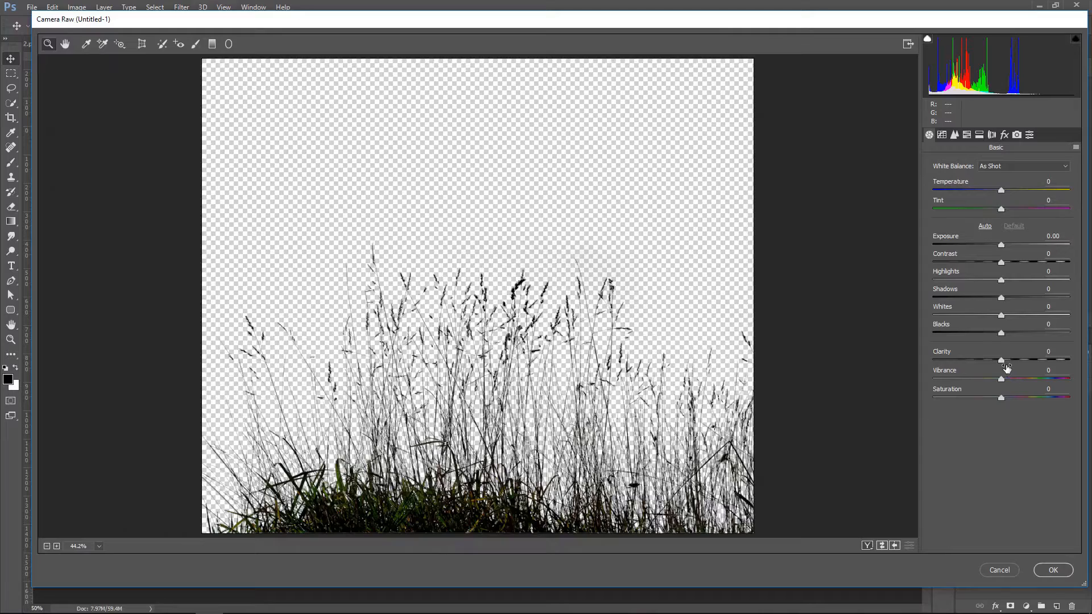
drag(1001, 359, 1053, 359)
drag(1001, 333, 1065, 332)
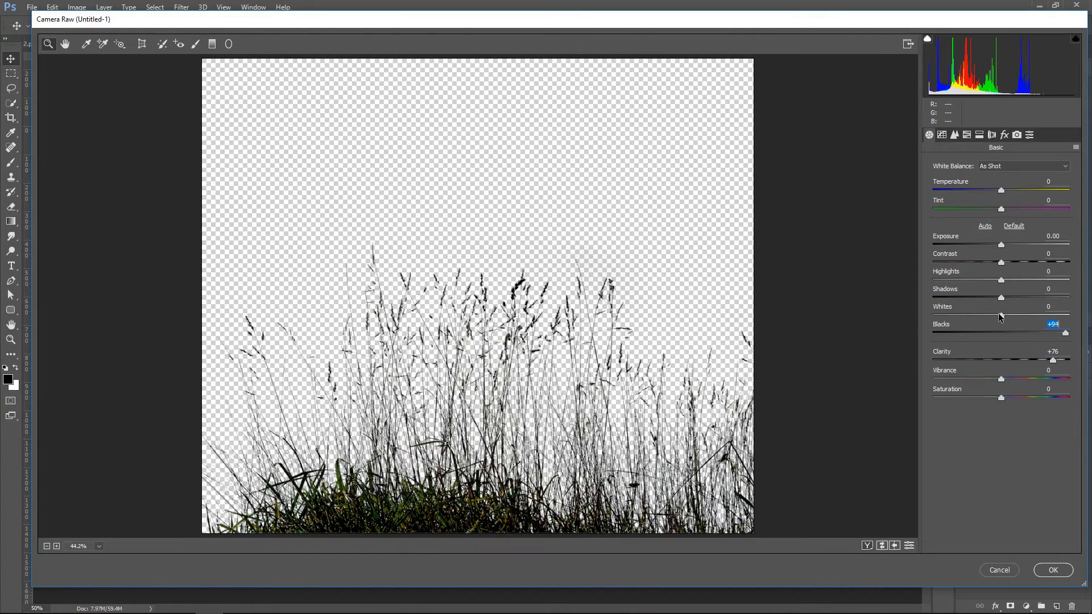
drag(1001, 315, 944, 280)
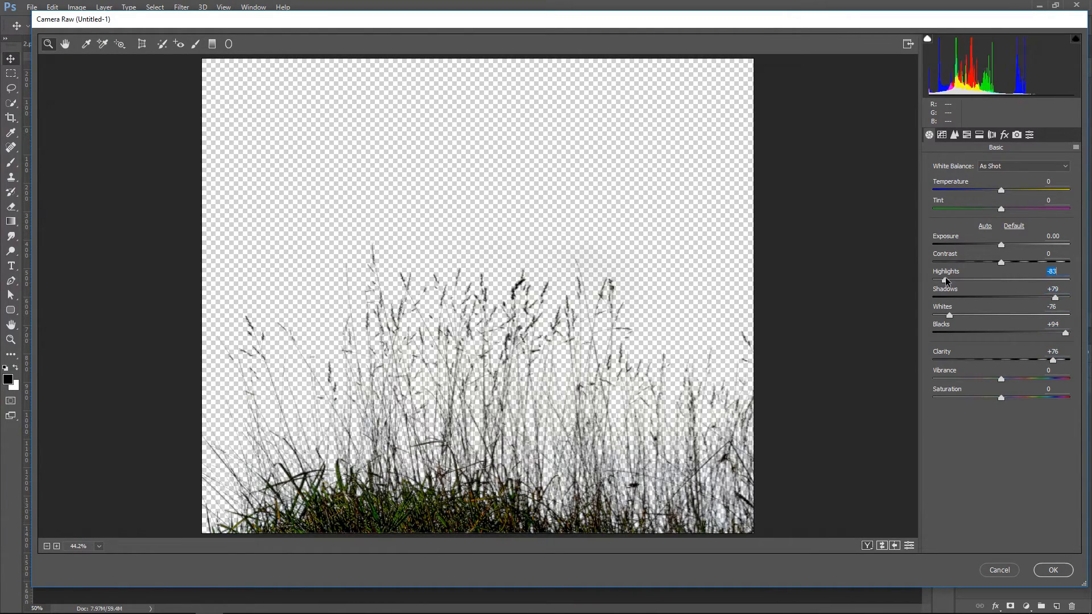
drag(1001, 191, 1036, 207)
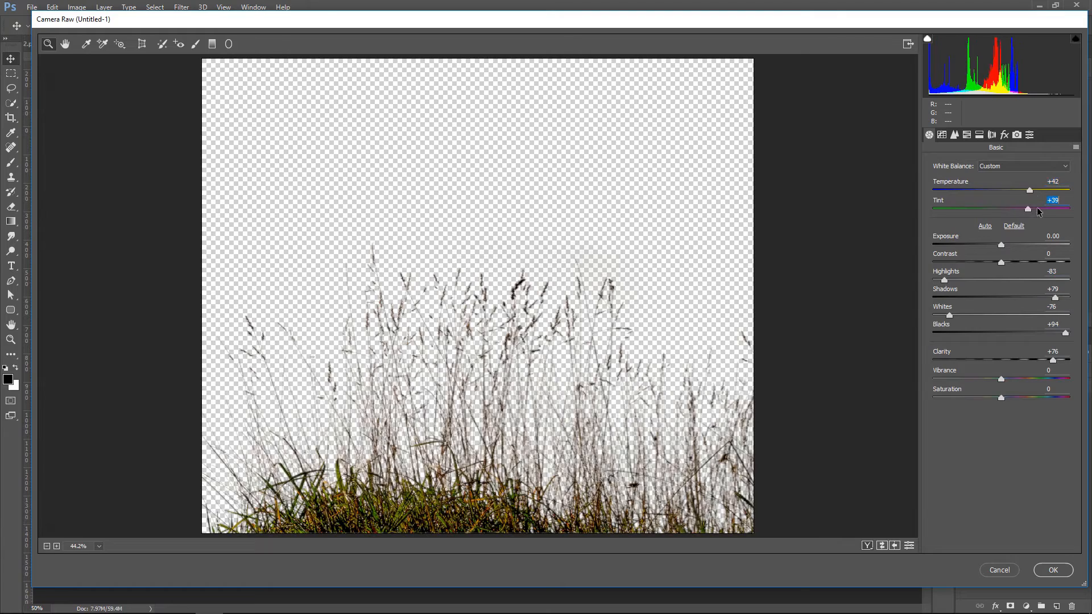
click(1053, 571)
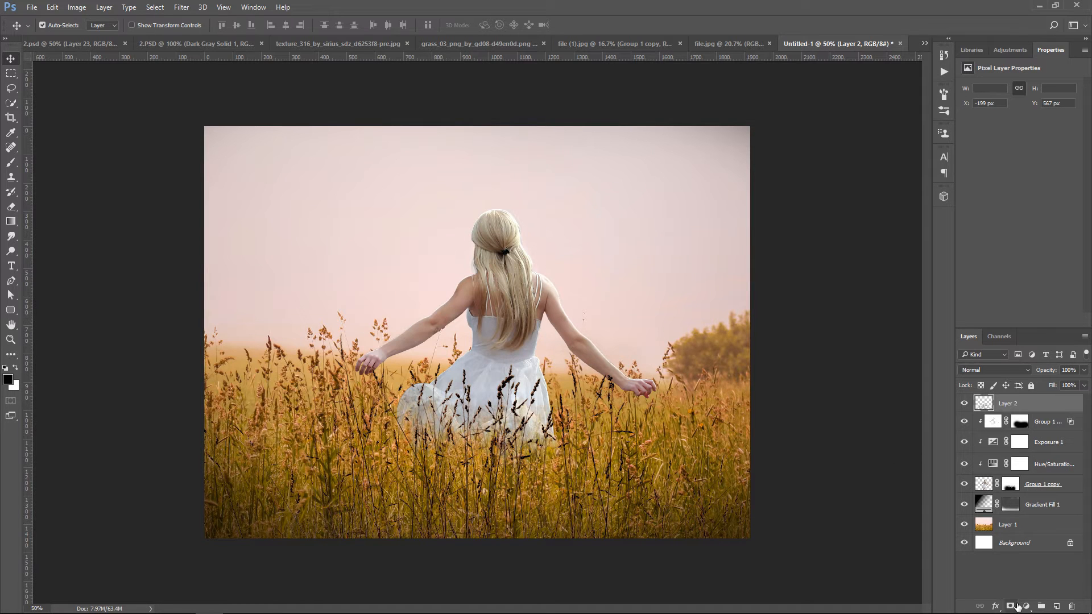
Add an Exposure adjustment clipped to the dark grass layer with Gamma Correction 1.20.
click(1027, 607)
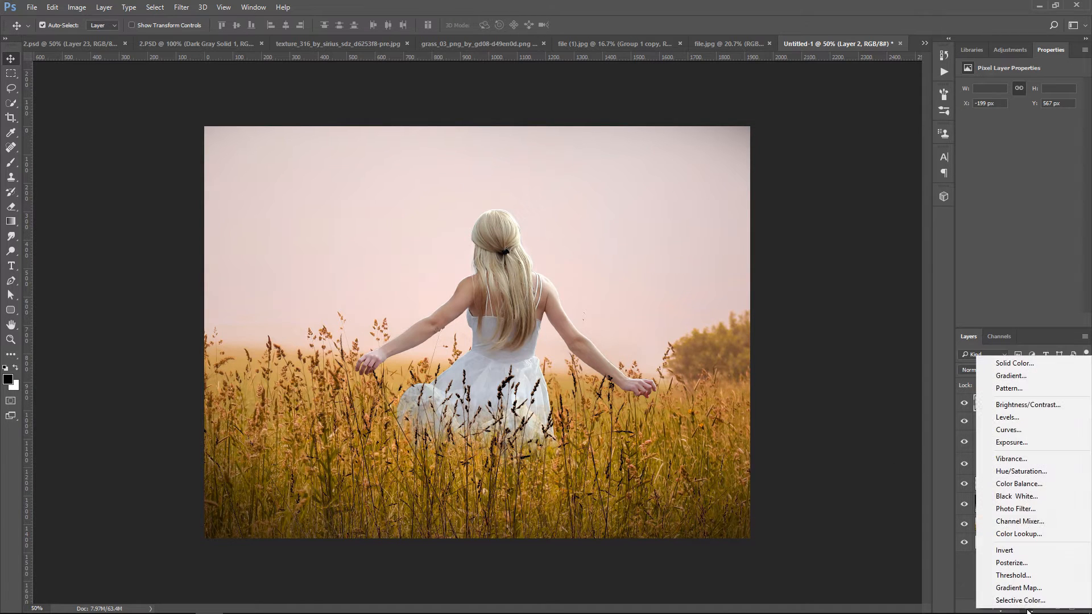
click(1017, 446)
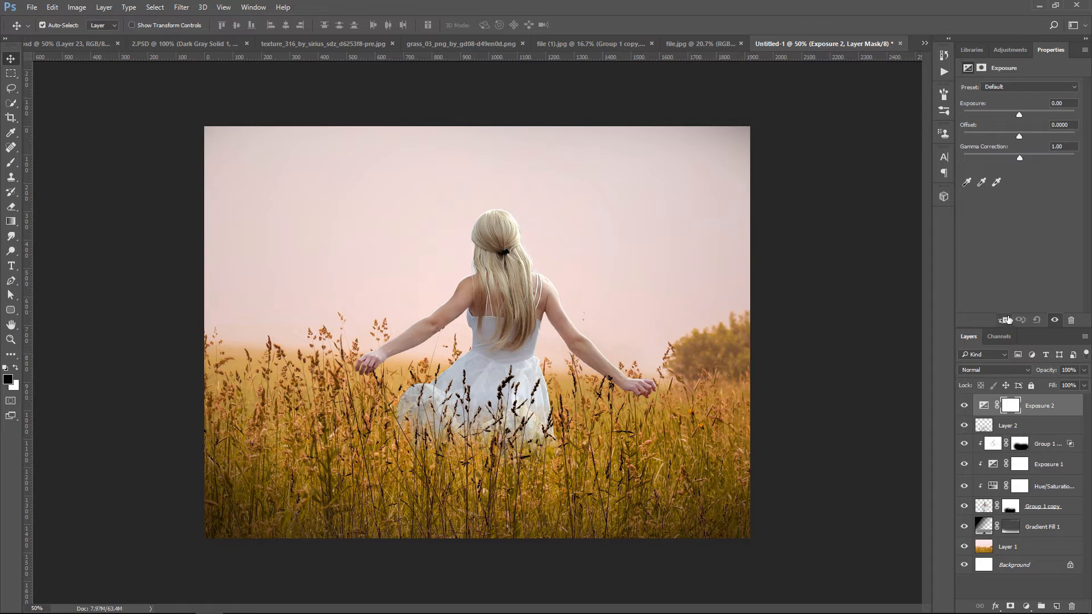
drag(1021, 156, 1005, 157)
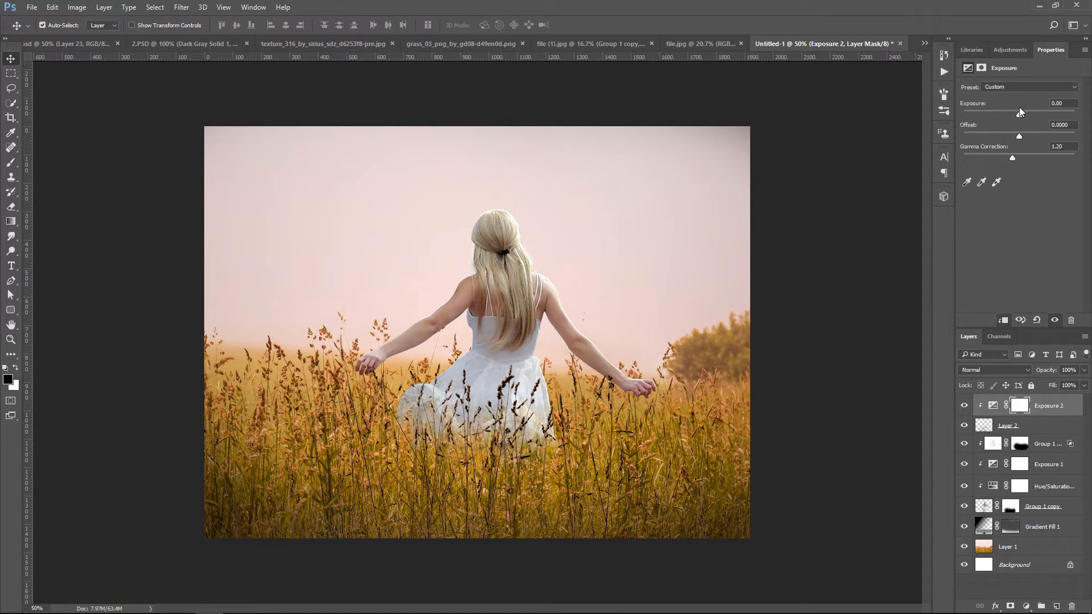
drag(1001, 116, 1020, 116)
Bring the texture from texture_316_by_sirius_sdz_d6253f8-pre.jpg into Untitled-1, directly above the Gradient Fill 1 layer.
click(1048, 527)
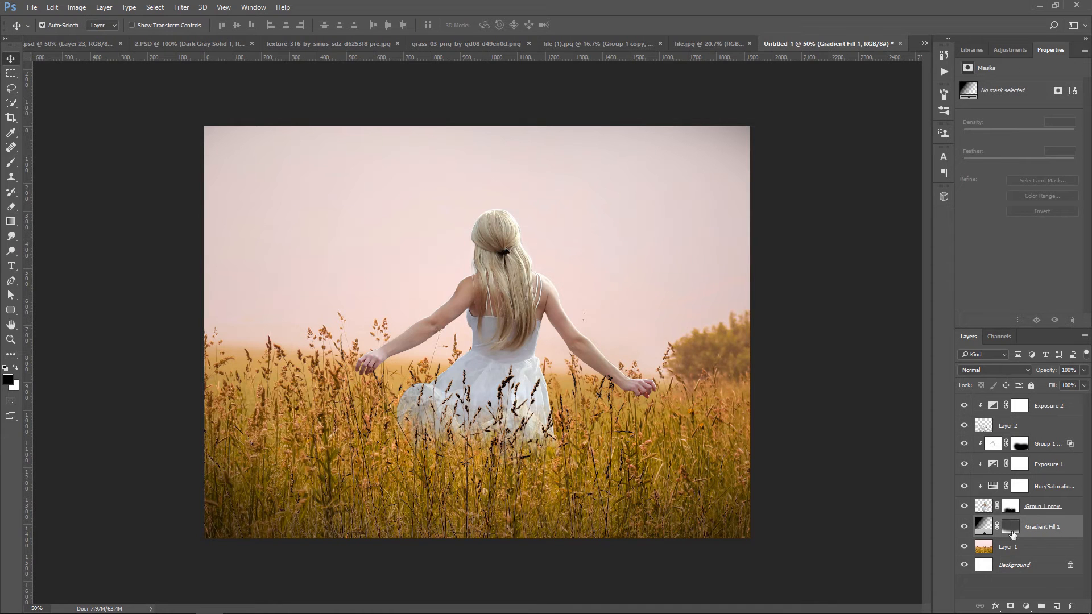
click(303, 45)
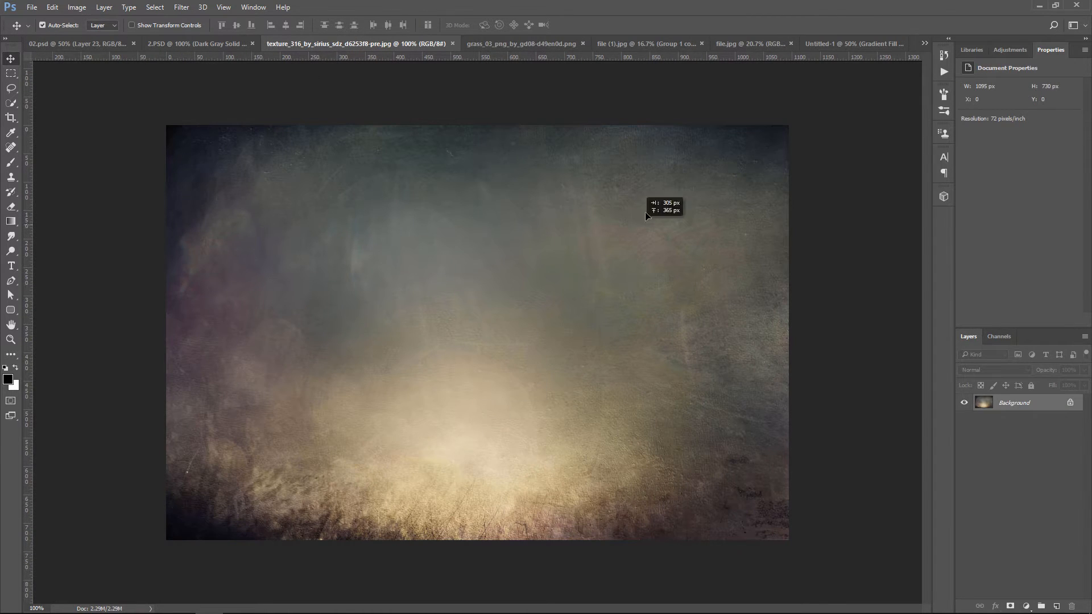
click(833, 46)
drag(834, 45, 546, 278)
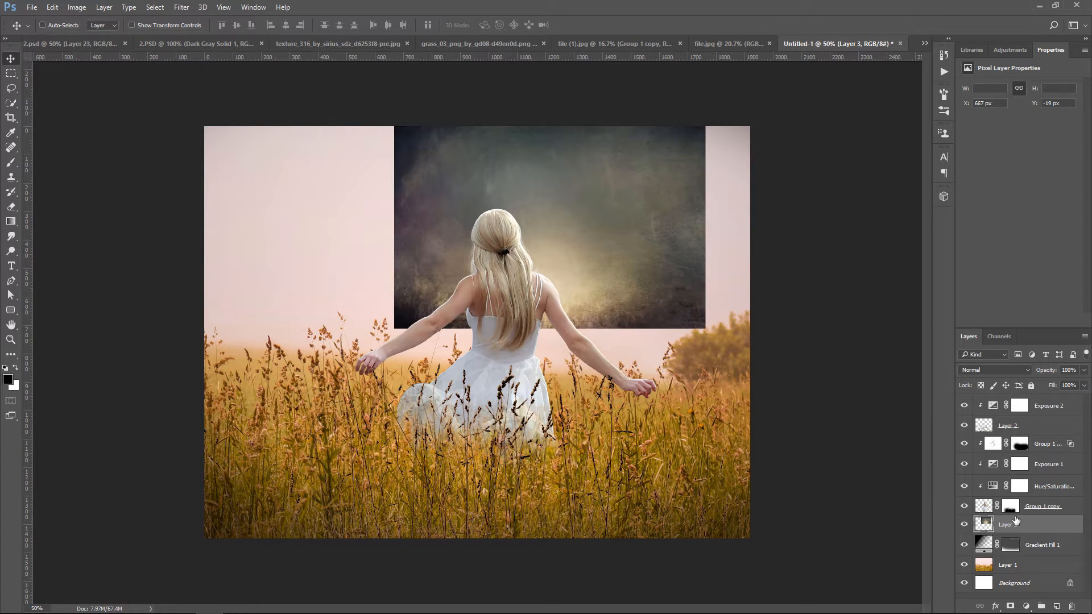
Enlarge the texture layer beyond the canvas width, flatten its height and place it over the sky down to the woman's hands.
key(ctrl+t)
drag(701, 331, 860, 434)
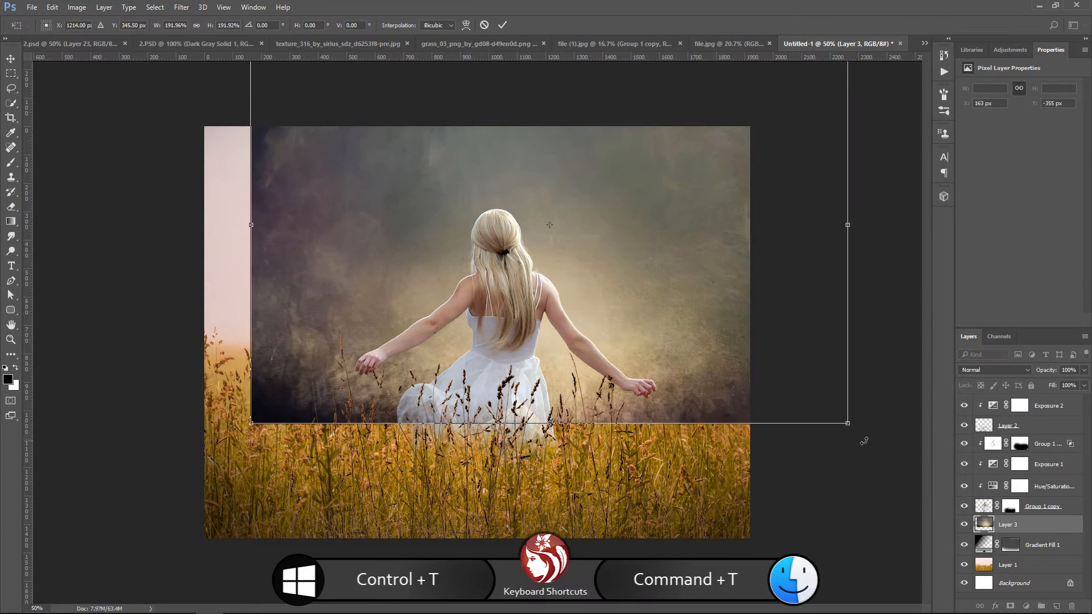
drag(724, 358, 654, 318)
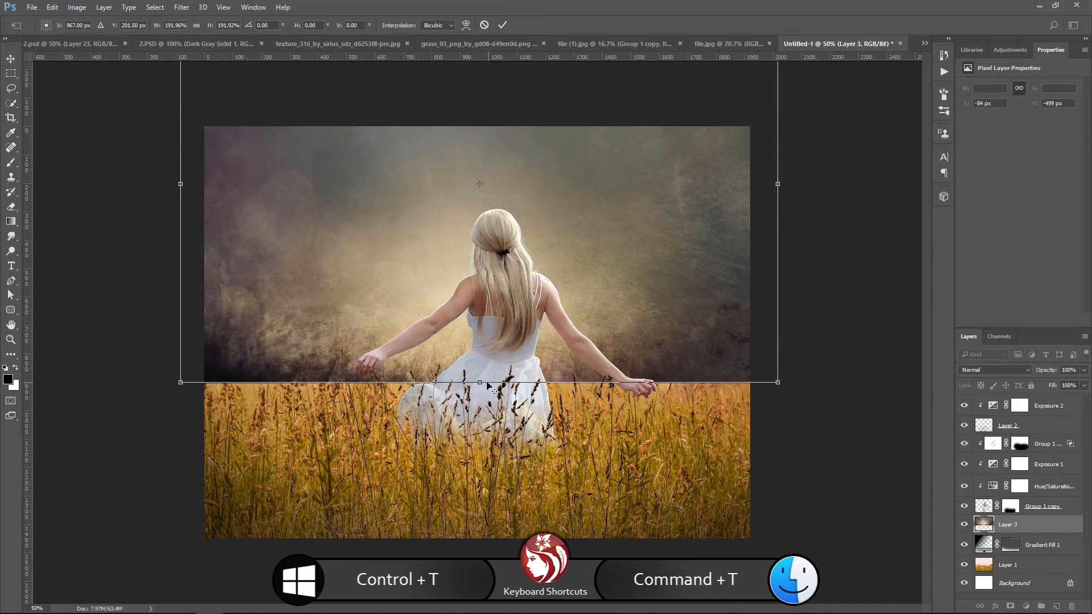
drag(479, 382, 479, 332)
drag(589, 293, 580, 345)
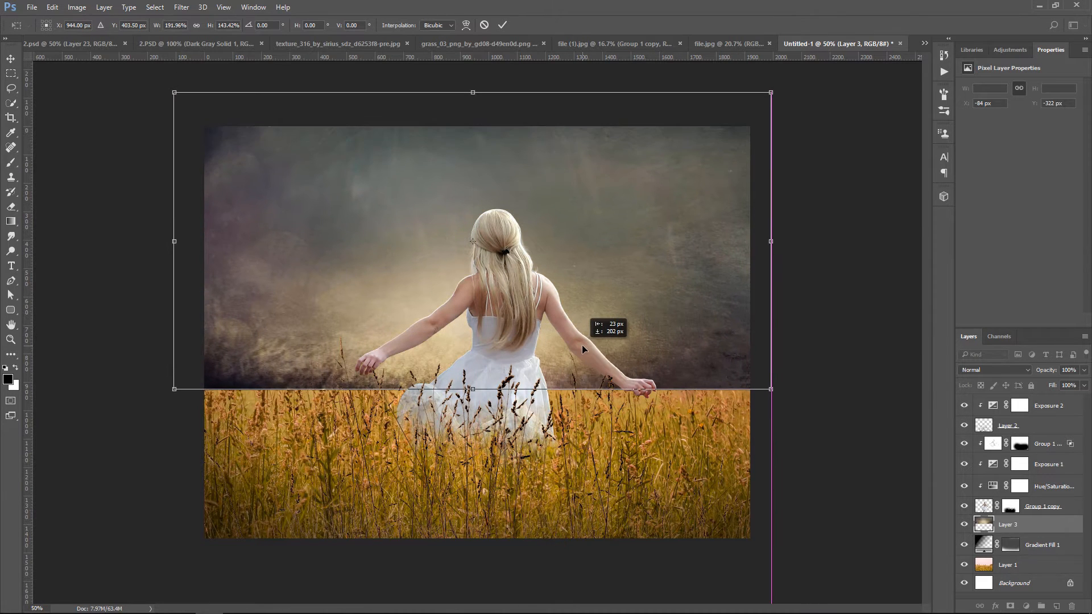
drag(770, 393, 782, 394)
key(Return)
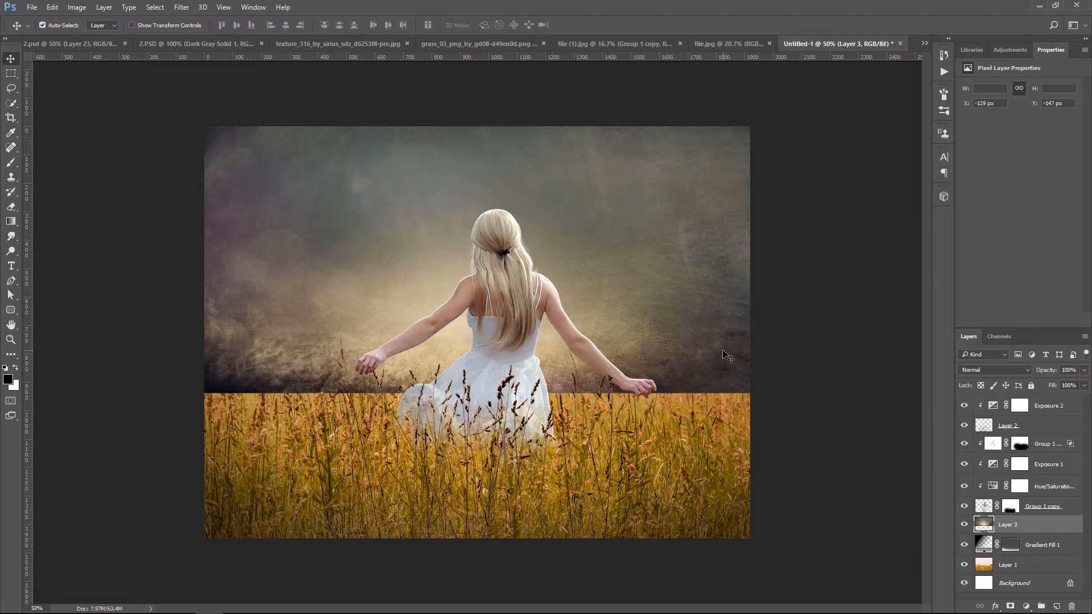
Set the texture layer to Hard Light and mask its lower part over the field with a soft 700 px black brush at 47% opacity.
click(1004, 370)
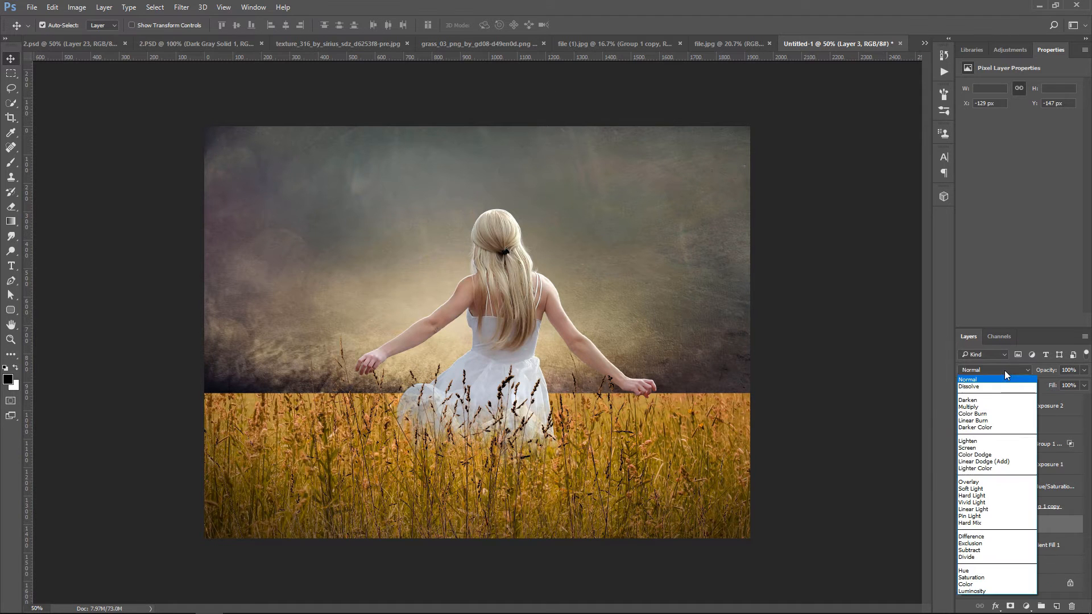
click(987, 496)
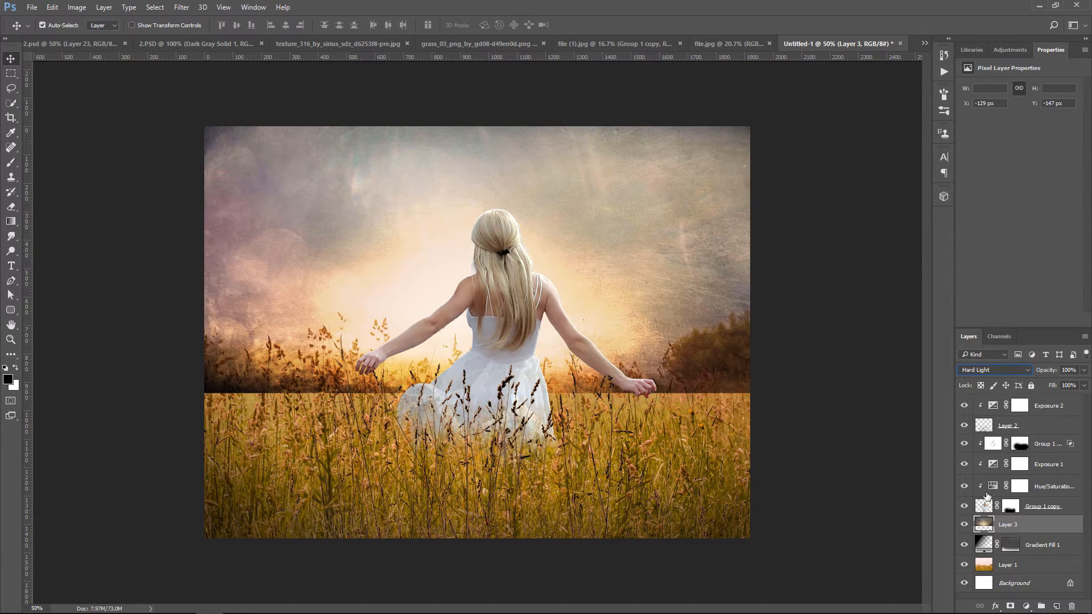
click(1012, 605)
click(10, 164)
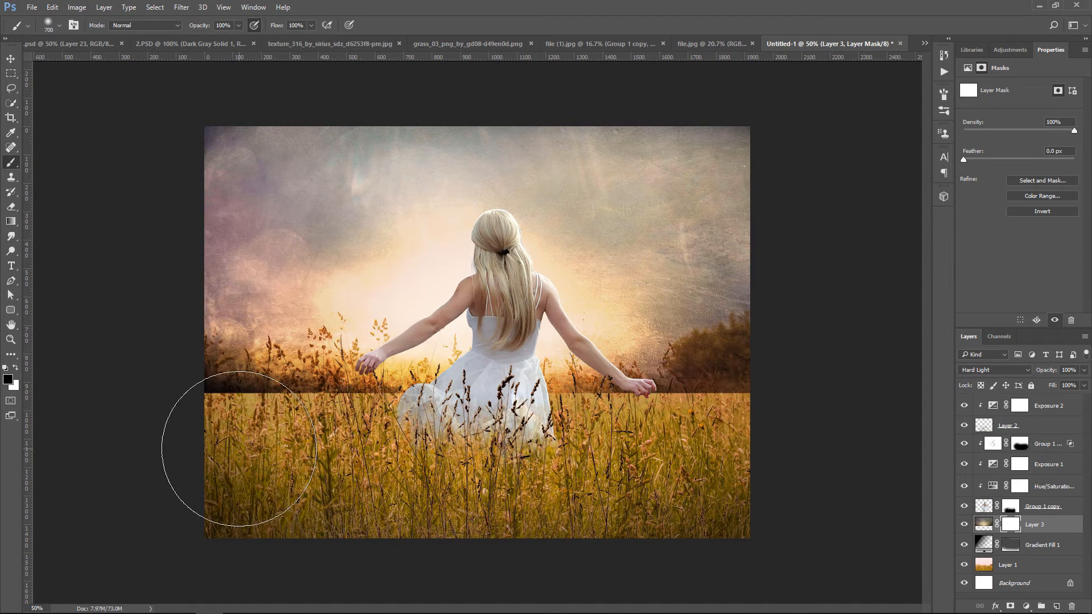
click(237, 25)
drag(238, 43, 210, 41)
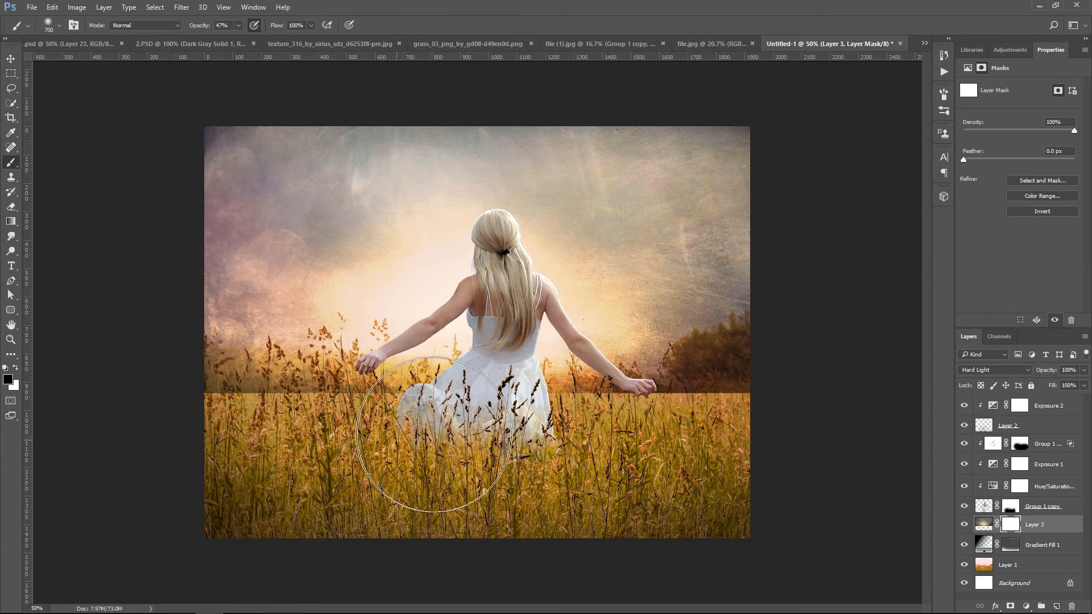
mouse_move(695, 450)
mouse_down()
mouse_move(569, 460)
mouse_move(736, 451)
mouse_move(633, 420)
mouse_move(707, 438)
mouse_move(268, 451)
mouse_move(293, 451)
mouse_up()
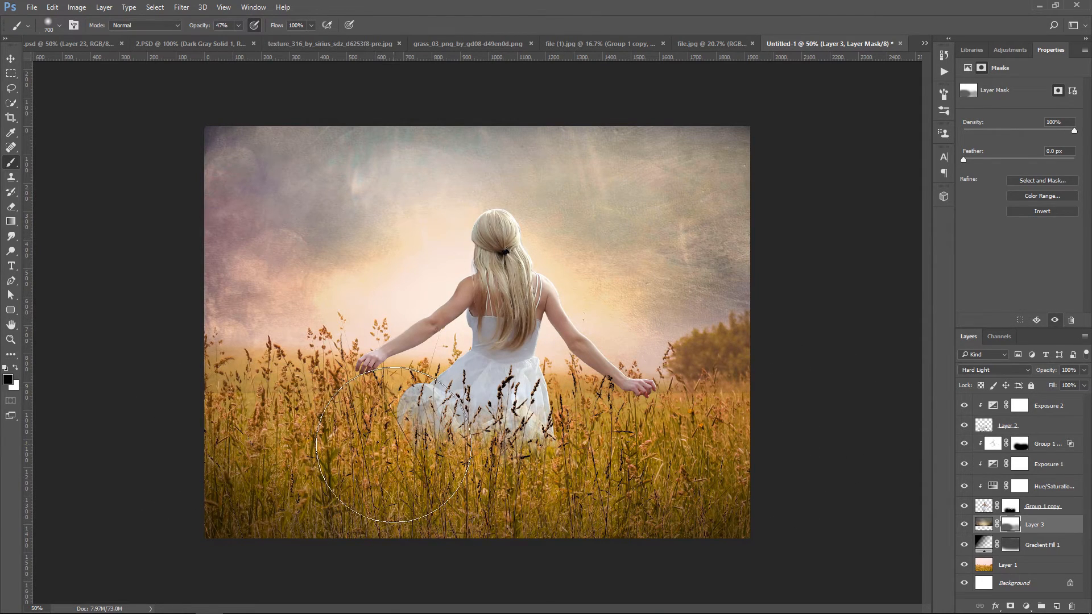
Apply a Gaussian Blur with a radius of 11.1 pixels to the texture layer's image, not its mask.
click(984, 524)
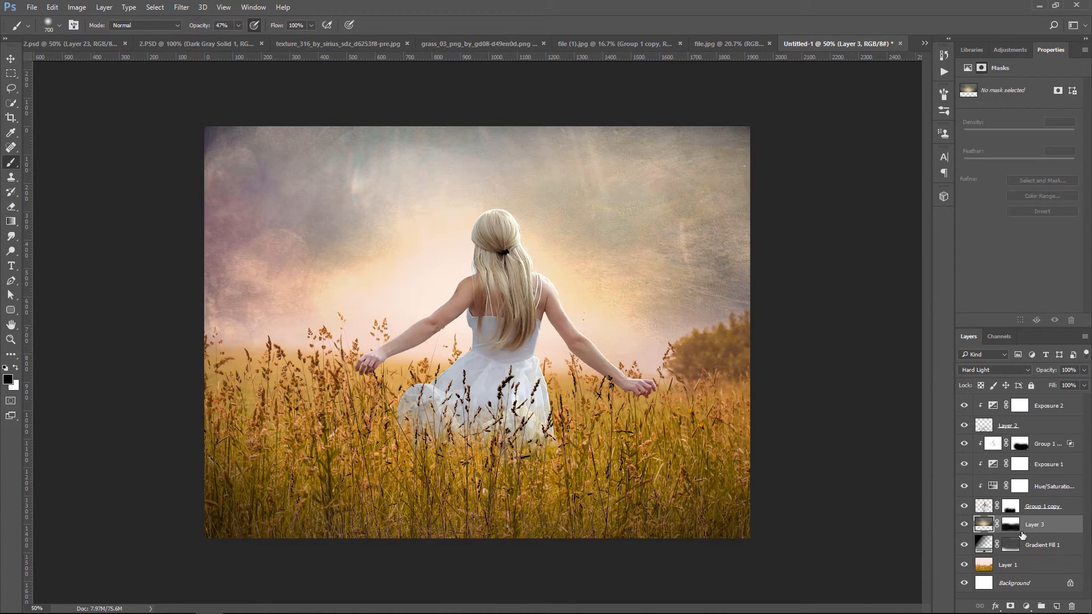
click(181, 7)
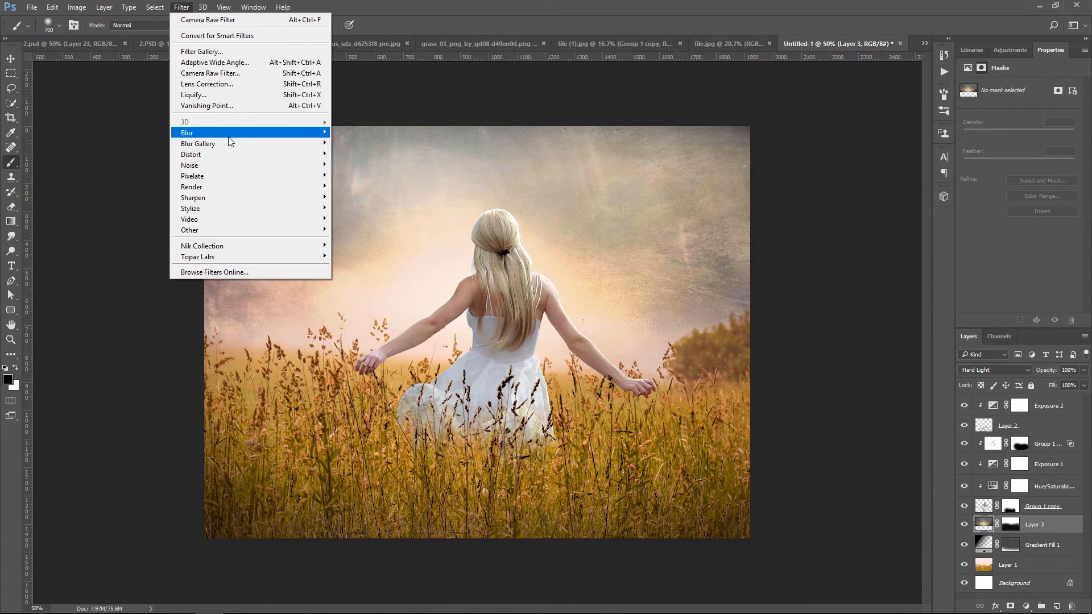
mouse_move(266, 135)
click(365, 172)
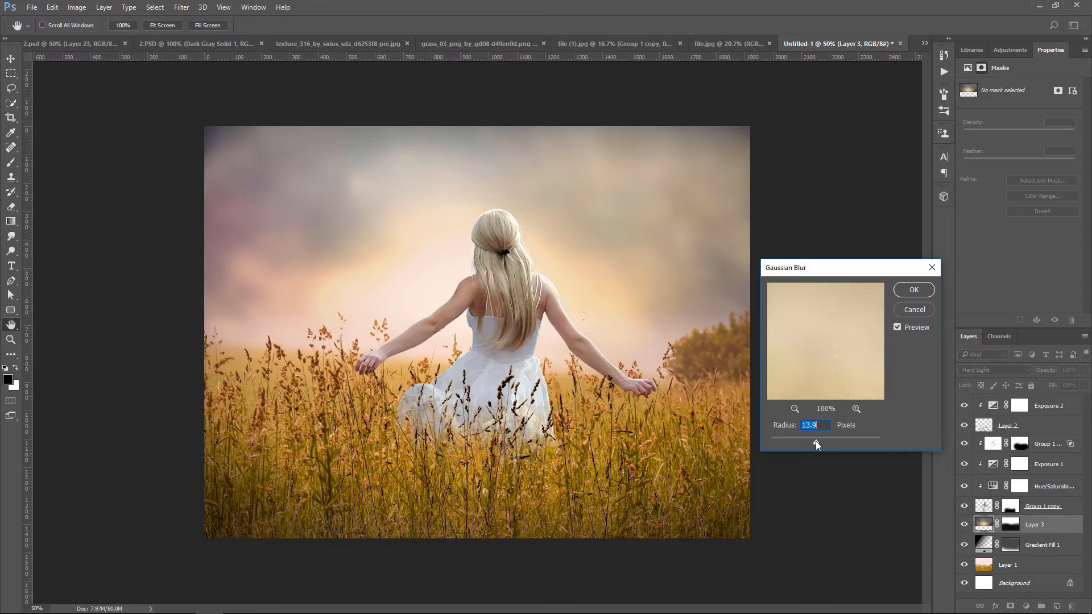
click(911, 291)
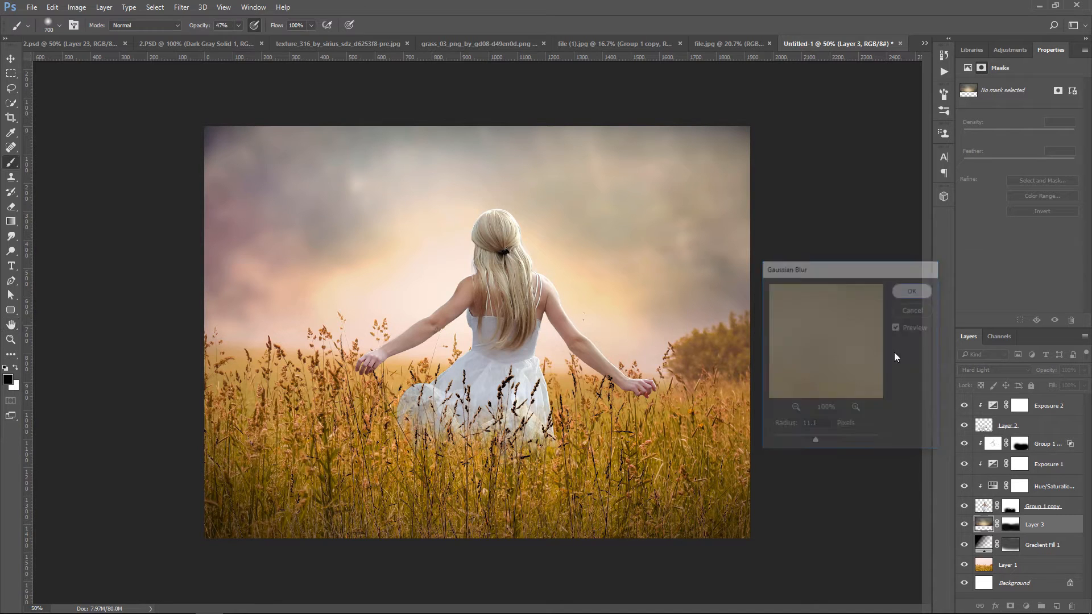
Add an Exposure adjustment clipped to the sky texture layer with Exposure +0.51 and Gamma Correction 1.05.
click(11, 58)
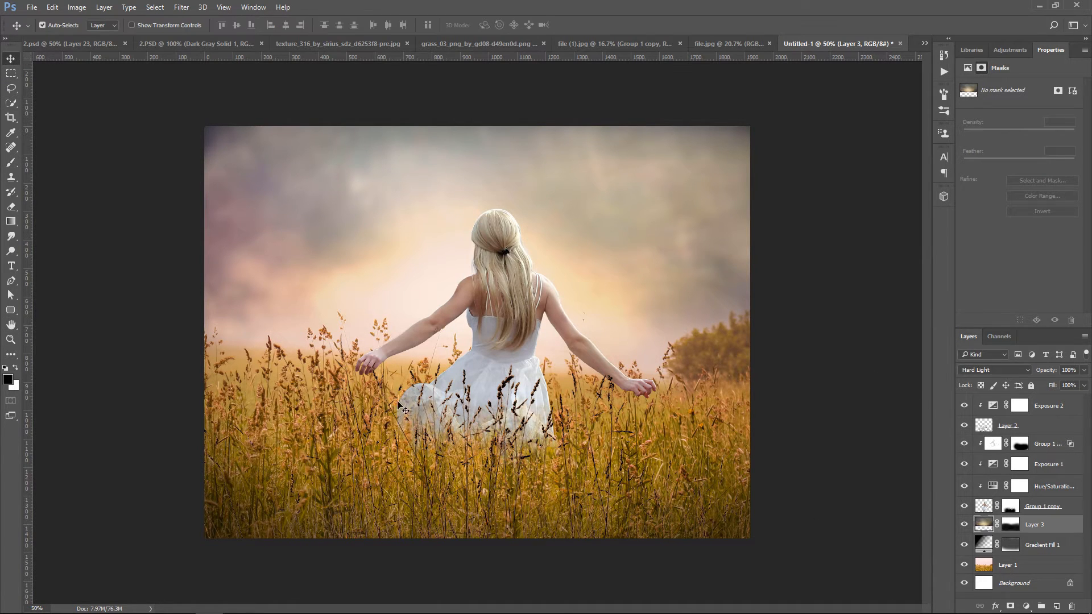
click(1026, 605)
click(1040, 436)
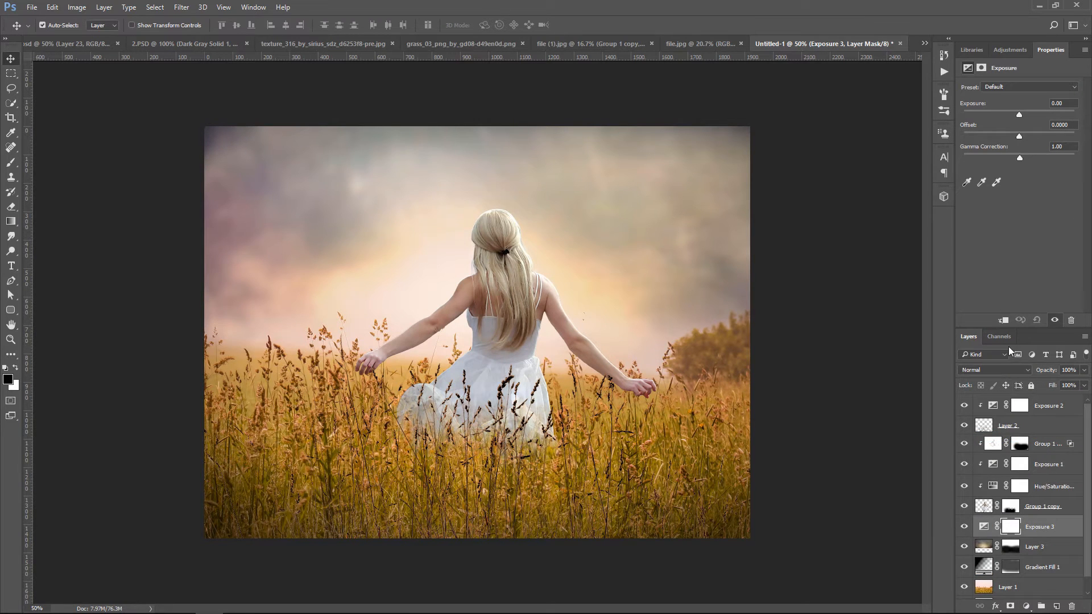
click(1003, 320)
drag(1019, 159, 1018, 159)
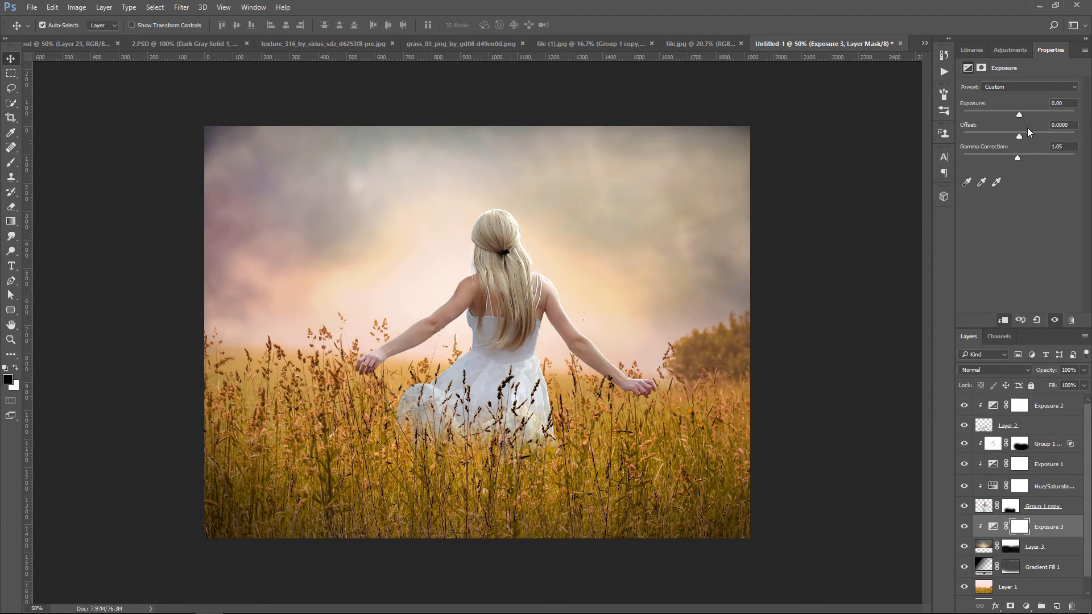
drag(1025, 114, 1025, 115)
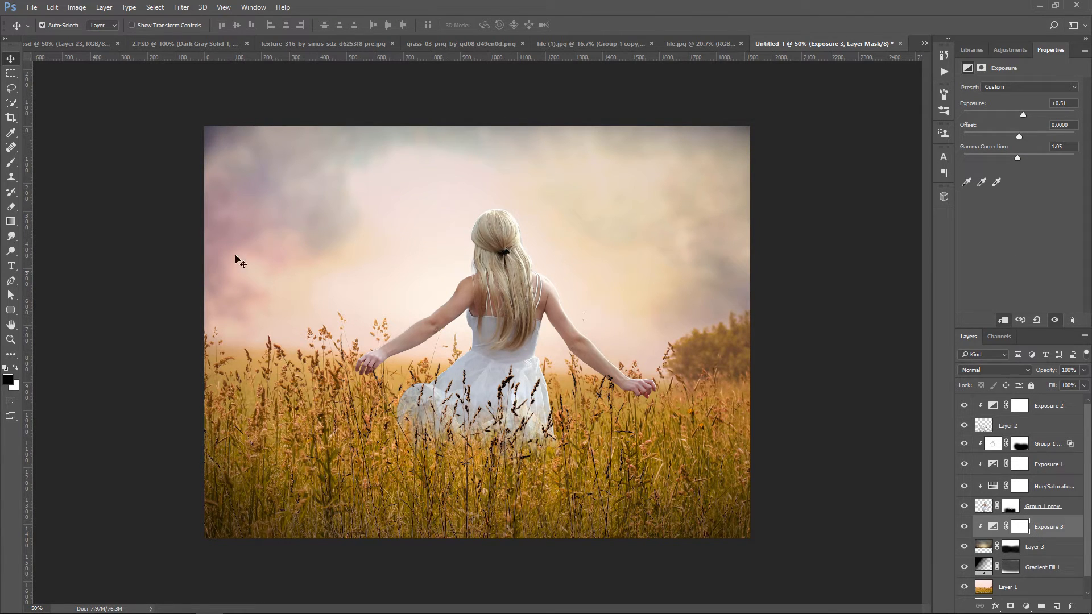
Bring the Dark Gray Solid 1 light layer from 2.PSD into Untitled-1 above Exposure 3 and set its blend mode to Screen.
click(190, 45)
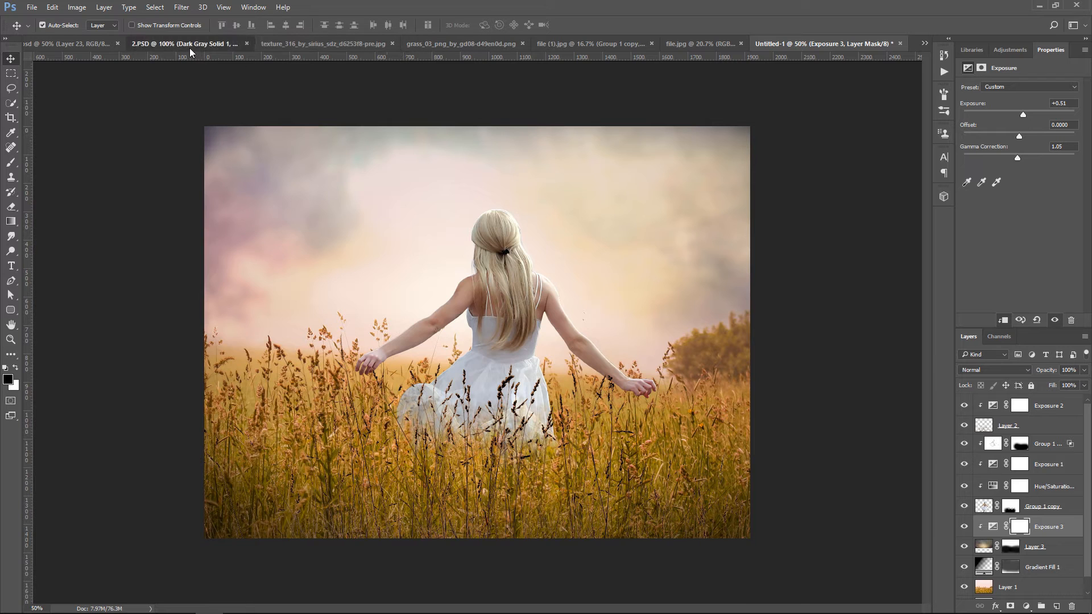
drag(658, 287, 482, 374)
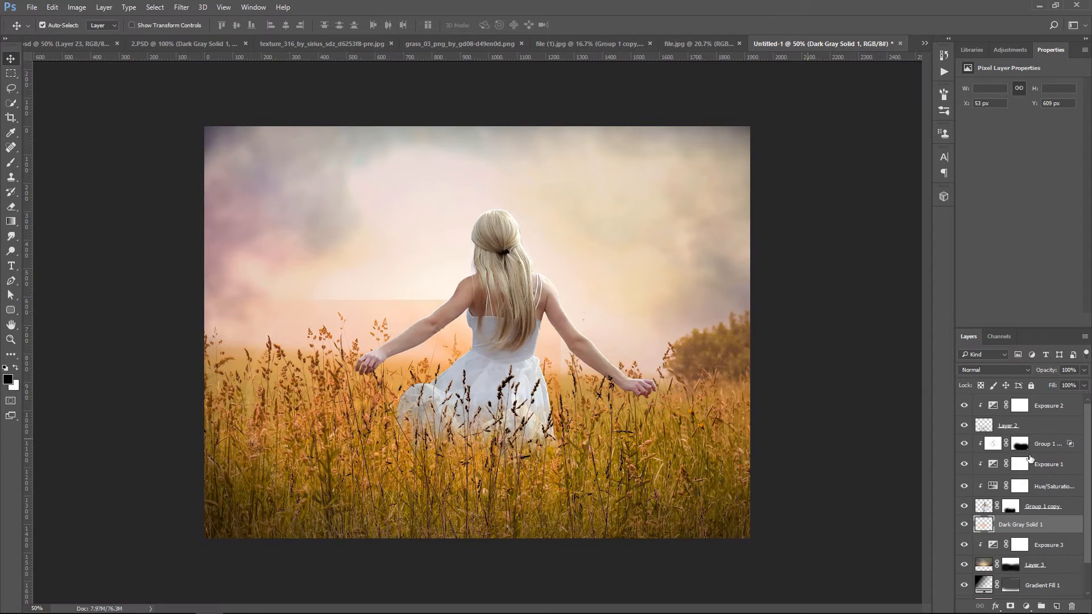
click(974, 372)
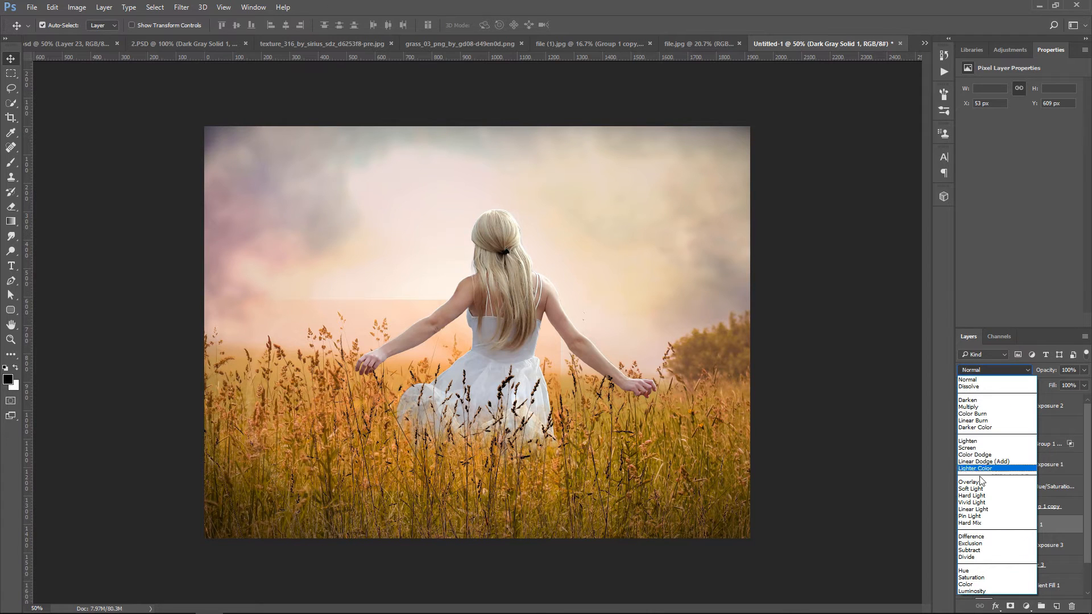
click(986, 449)
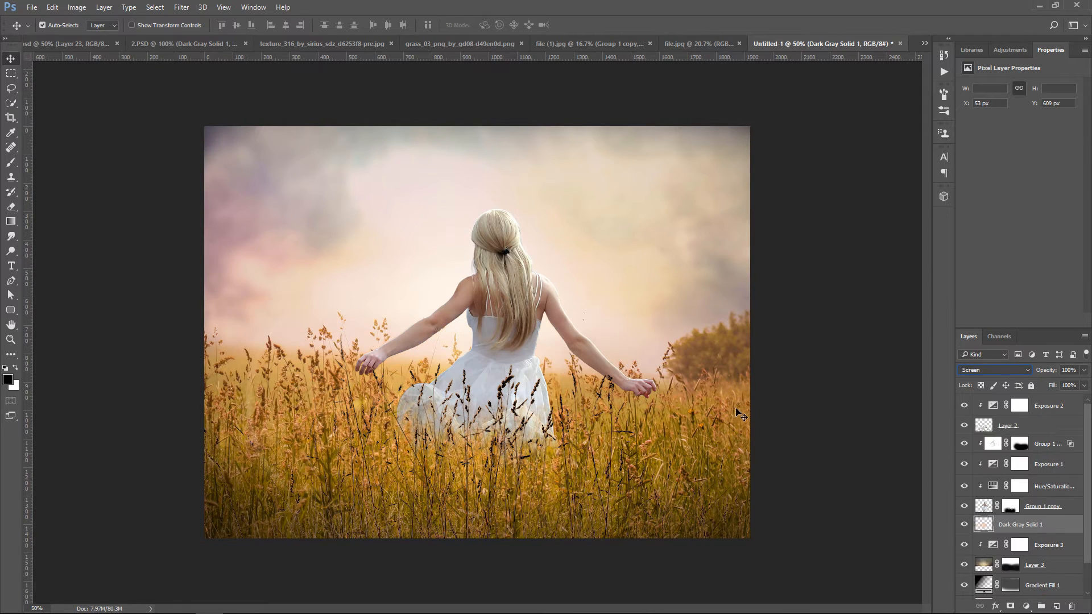
Scale the Dark Gray Solid 1 light layer up to about 292% and shift its glow toward the field's horizon behind the woman.
key(ctrl+t)
drag(556, 300, 750, 135)
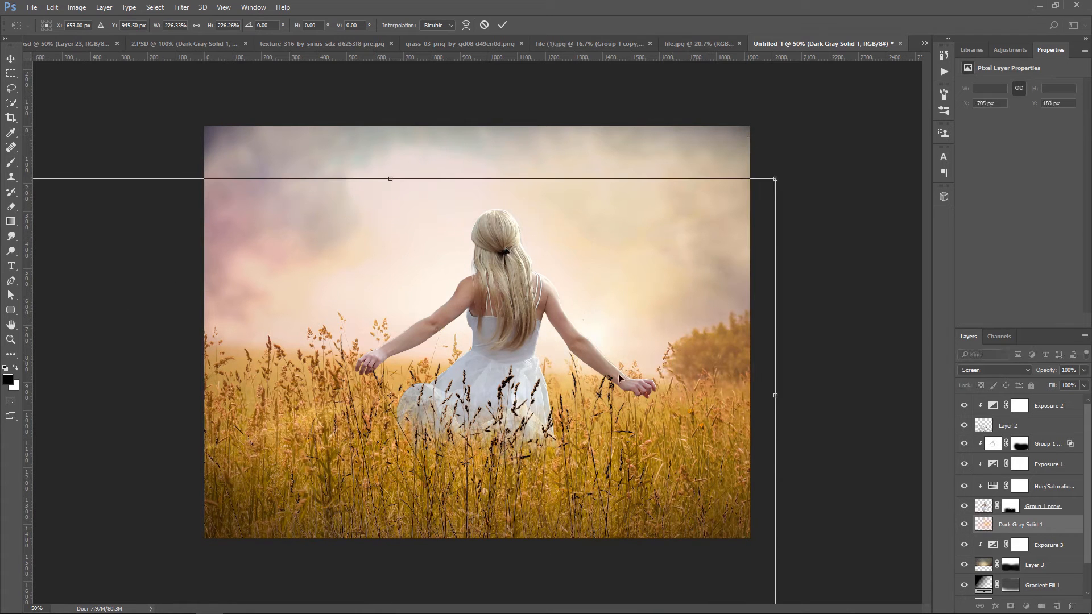
drag(673, 362, 539, 365)
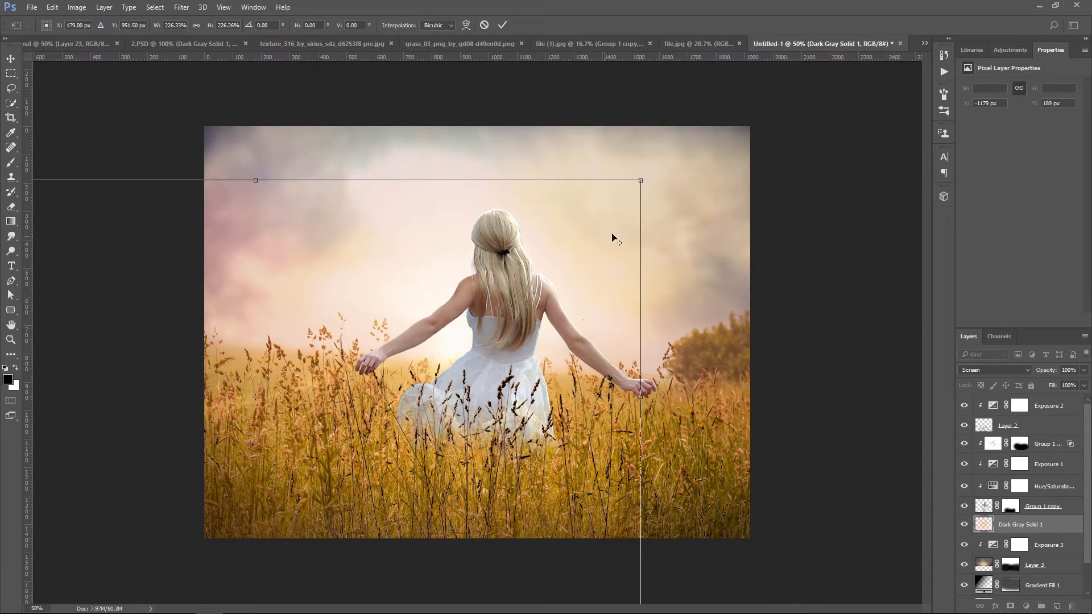
drag(641, 181, 748, 112)
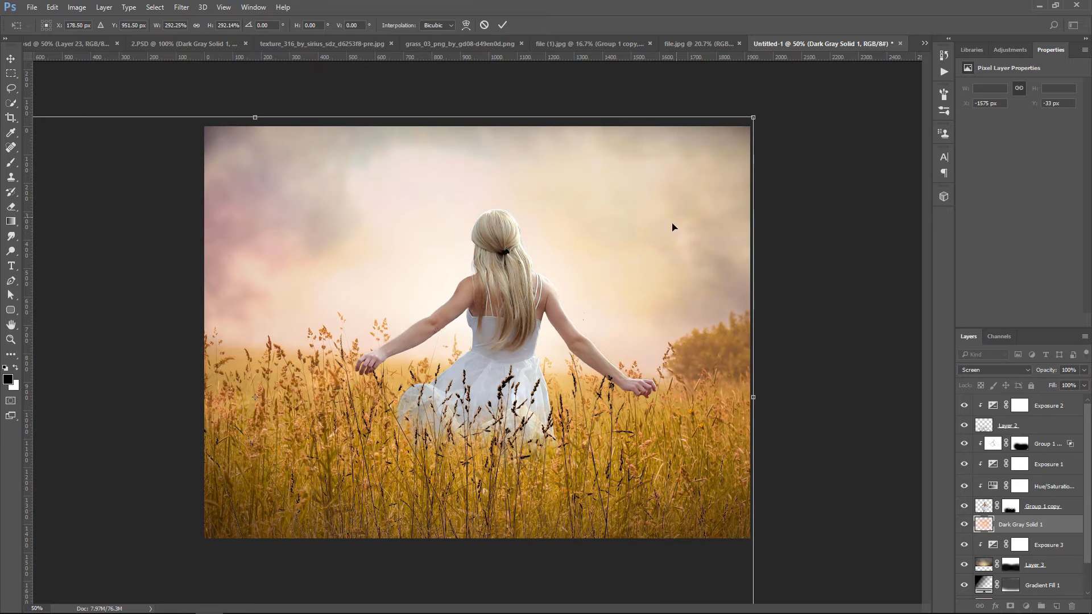
drag(672, 227, 631, 242)
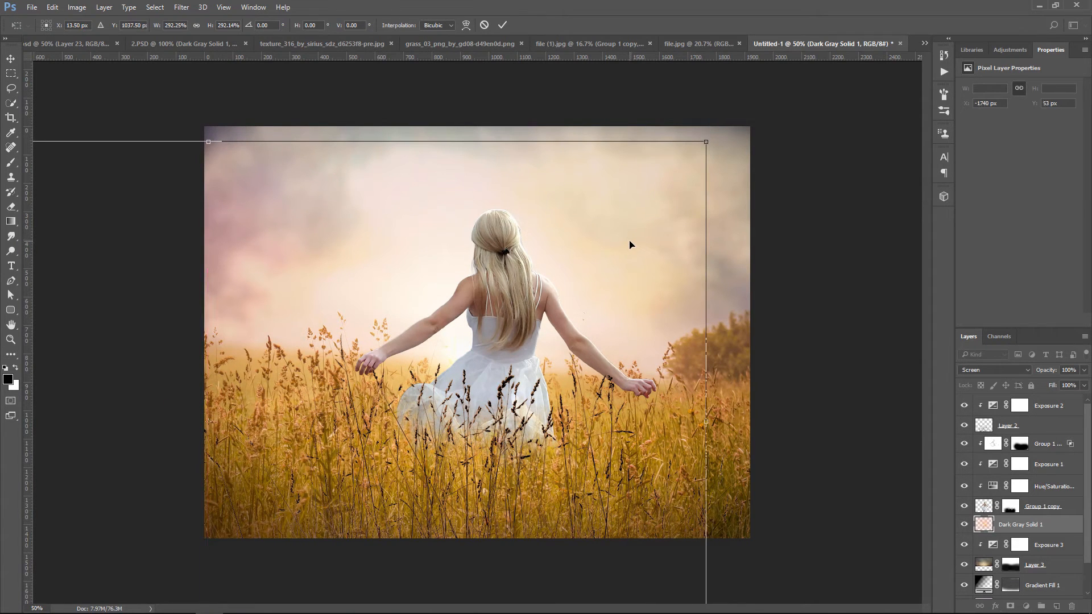
key(Return)
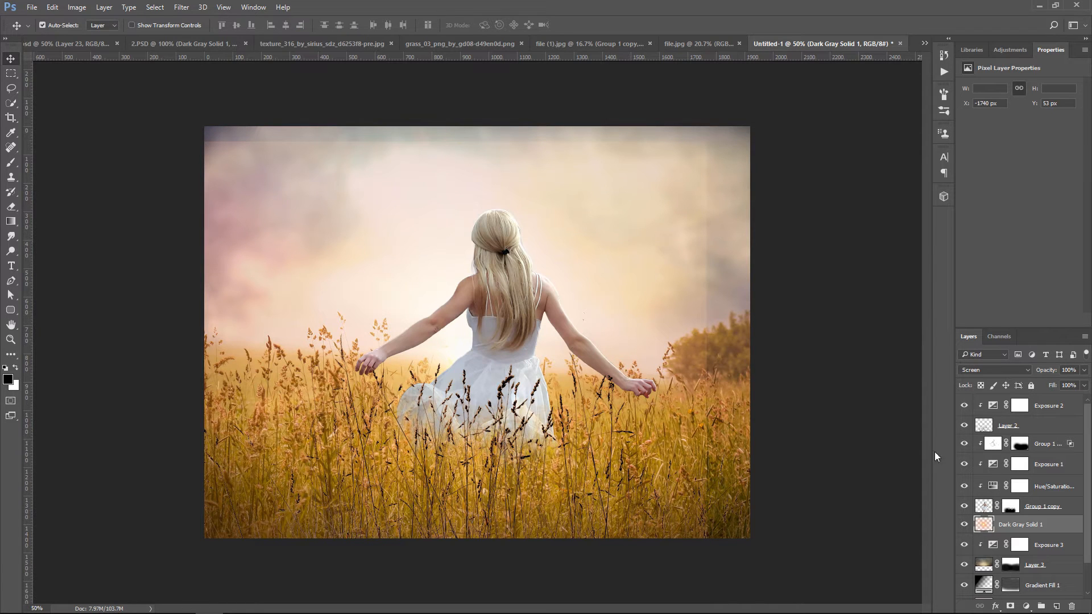
Add a mask to the light layer and hide its hard top and right edges with a soft 700 px black brush at 47% opacity.
click(1011, 607)
key(b)
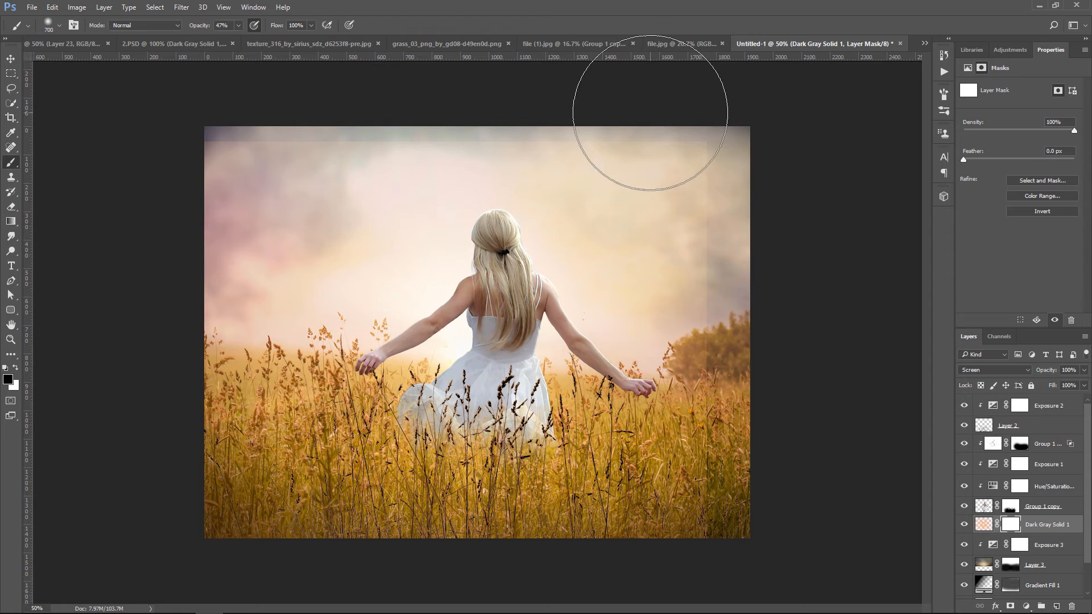
drag(660, 105, 688, 139)
mouse_move(427, 153)
mouse_down()
mouse_move(468, 146)
mouse_move(268, 135)
mouse_move(694, 146)
mouse_move(767, 288)
mouse_up()
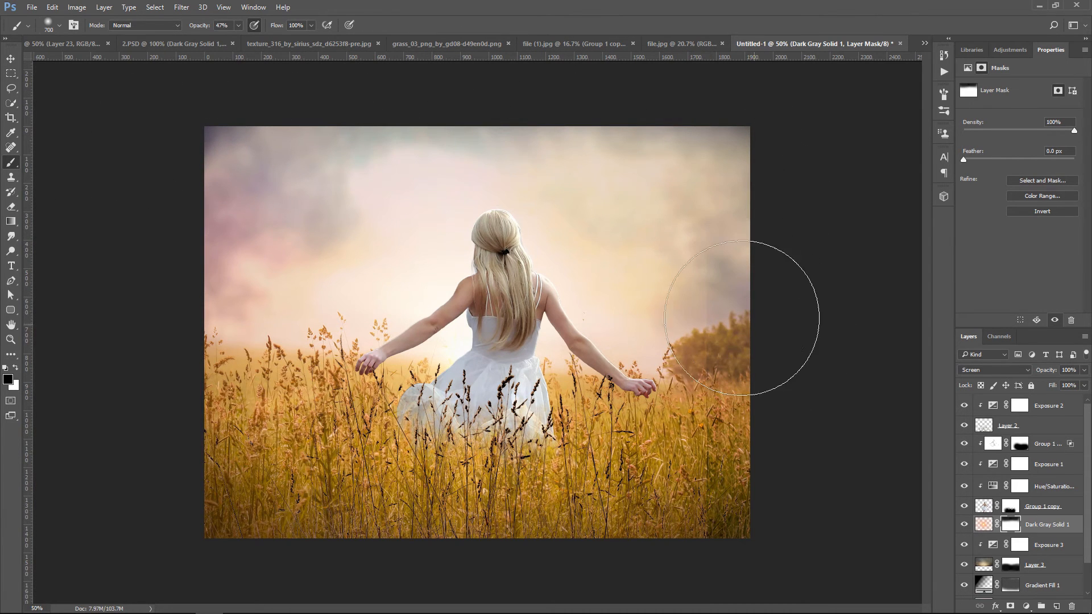
drag(719, 244, 714, 183)
mouse_move(753, 417)
mouse_down()
mouse_move(737, 475)
mouse_move(717, 453)
mouse_move(722, 510)
mouse_move(698, 517)
mouse_up()
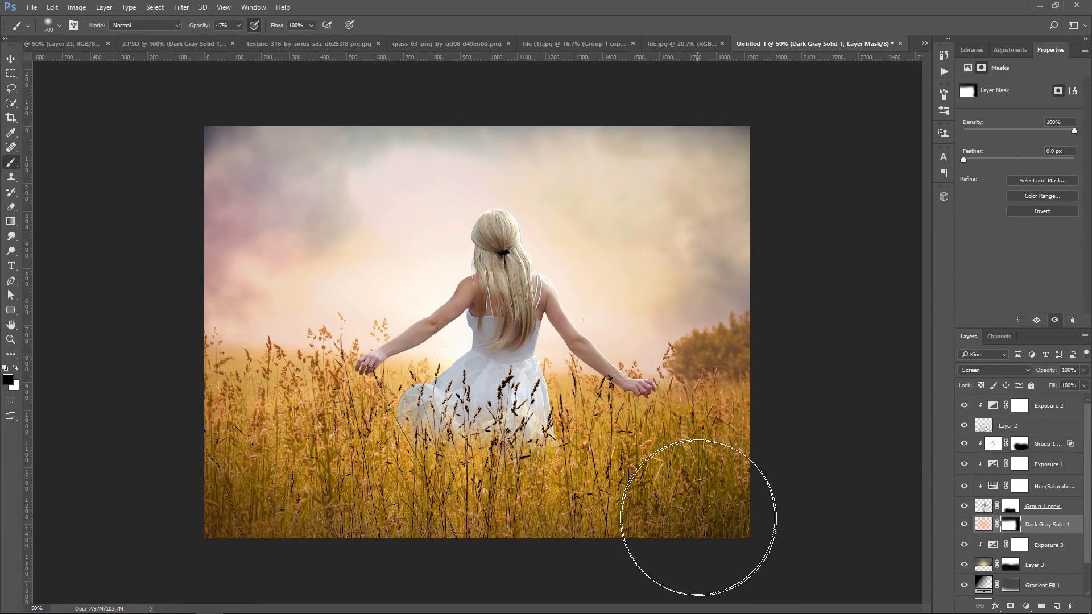
Create a new layer above Exposure 2 and paint soft black strokes across the grass along the image's lower edge.
click(1059, 411)
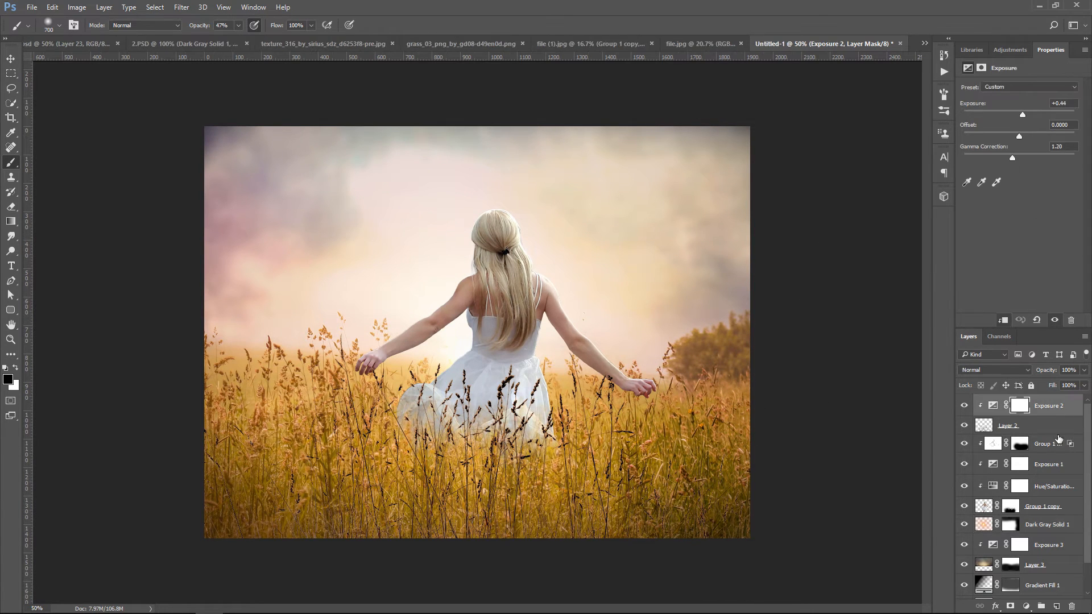
click(1056, 606)
mouse_move(659, 575)
mouse_down()
mouse_move(700, 538)
mouse_move(447, 546)
mouse_move(171, 526)
mouse_up()
mouse_move(504, 560)
mouse_down()
mouse_move(516, 506)
mouse_move(496, 510)
mouse_move(542, 554)
mouse_move(655, 563)
mouse_move(820, 542)
mouse_move(488, 594)
mouse_move(31, 519)
mouse_up()
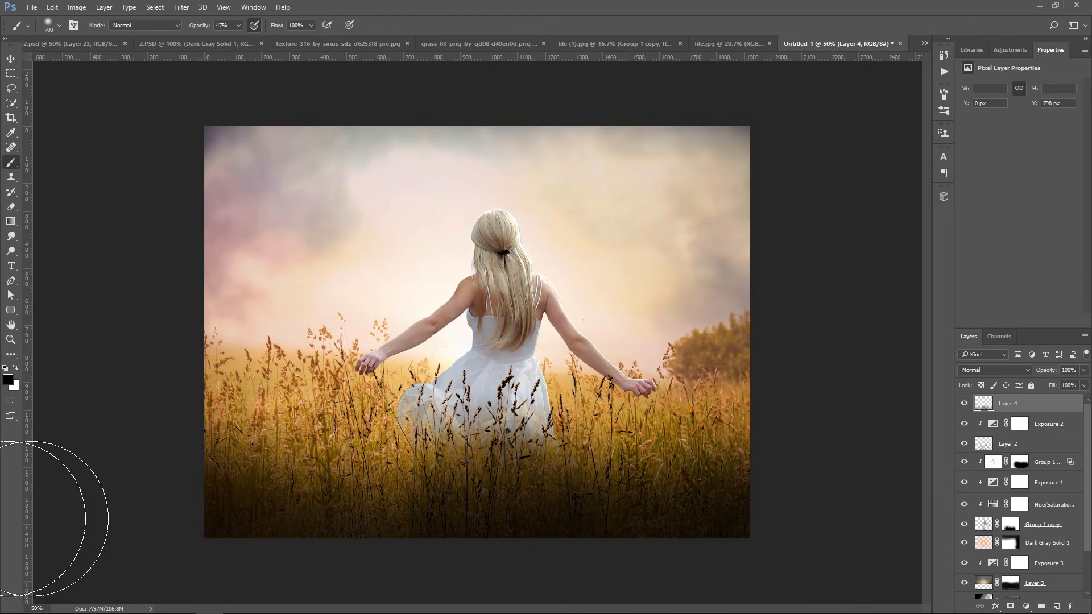
Set the dark grass shading layer to Multiply with 50% opacity.
click(995, 370)
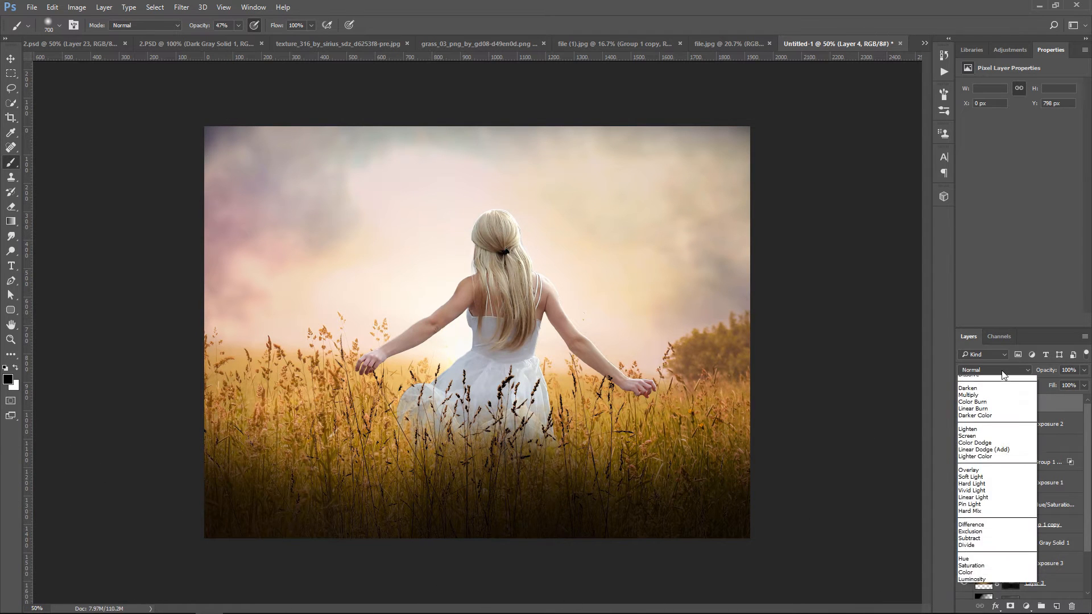
click(991, 410)
click(1084, 370)
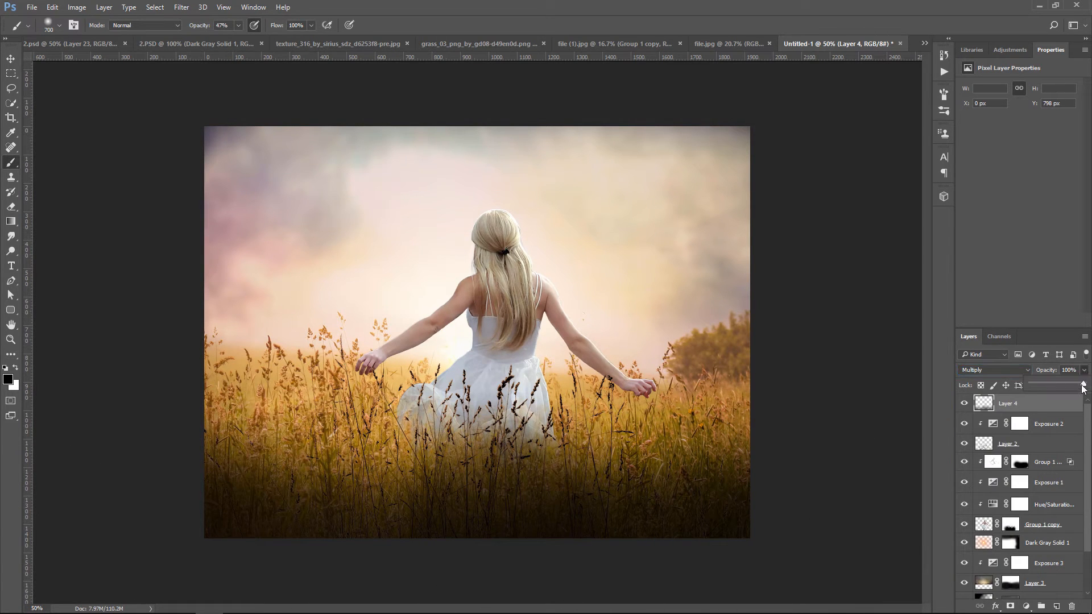
drag(1084, 384, 1067, 386)
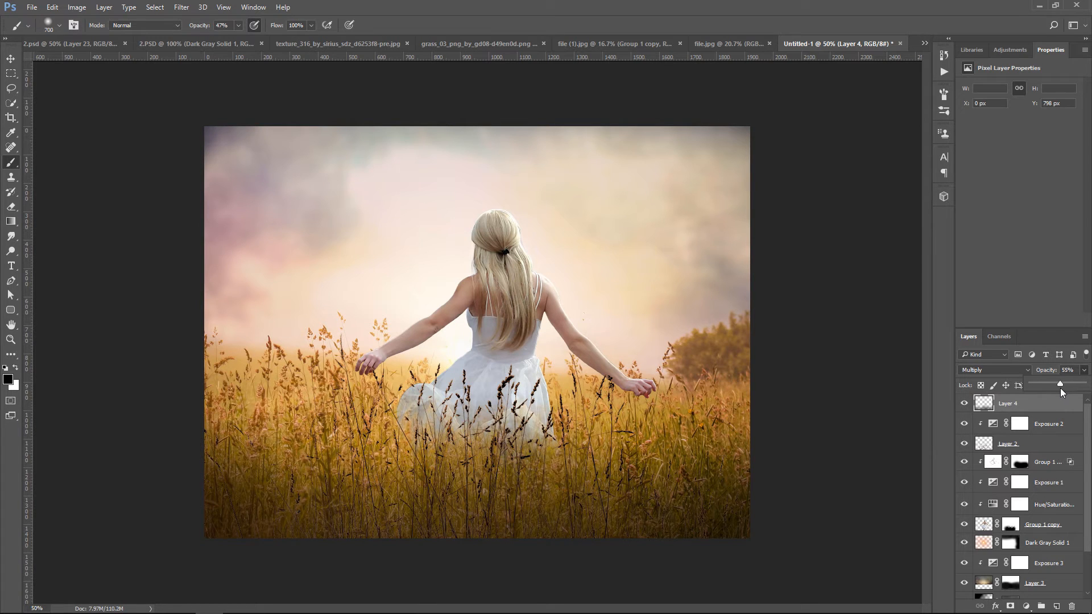
click(11, 59)
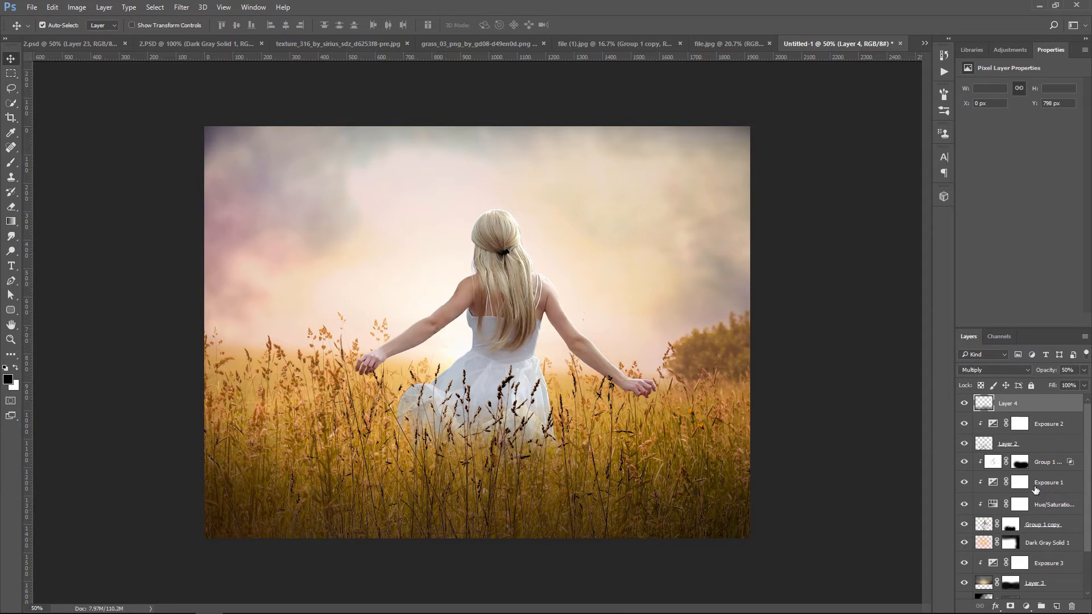
Stamp all visible layers into a new top layer, apply Topaz Clean 3's Fluid Edges preset, and compare before and after.
click(1058, 607)
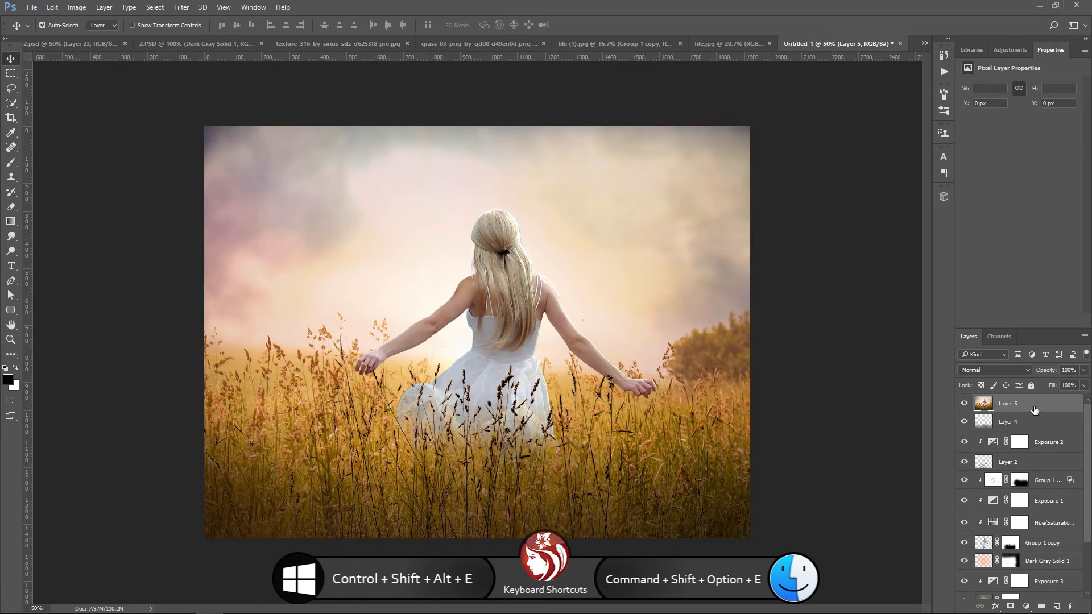
click(182, 6)
mouse_move(315, 257)
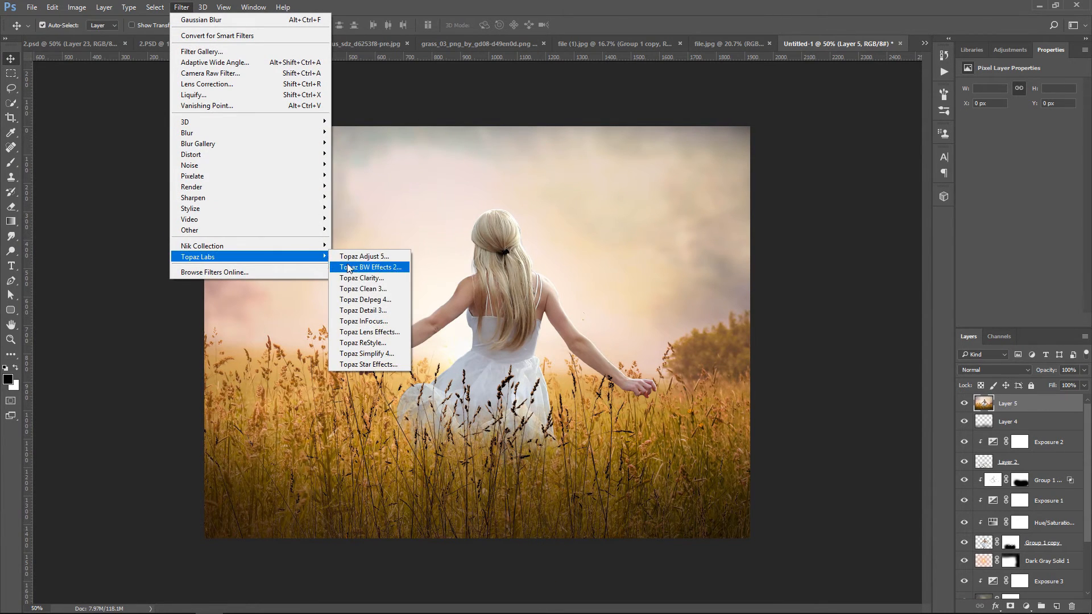
click(364, 289)
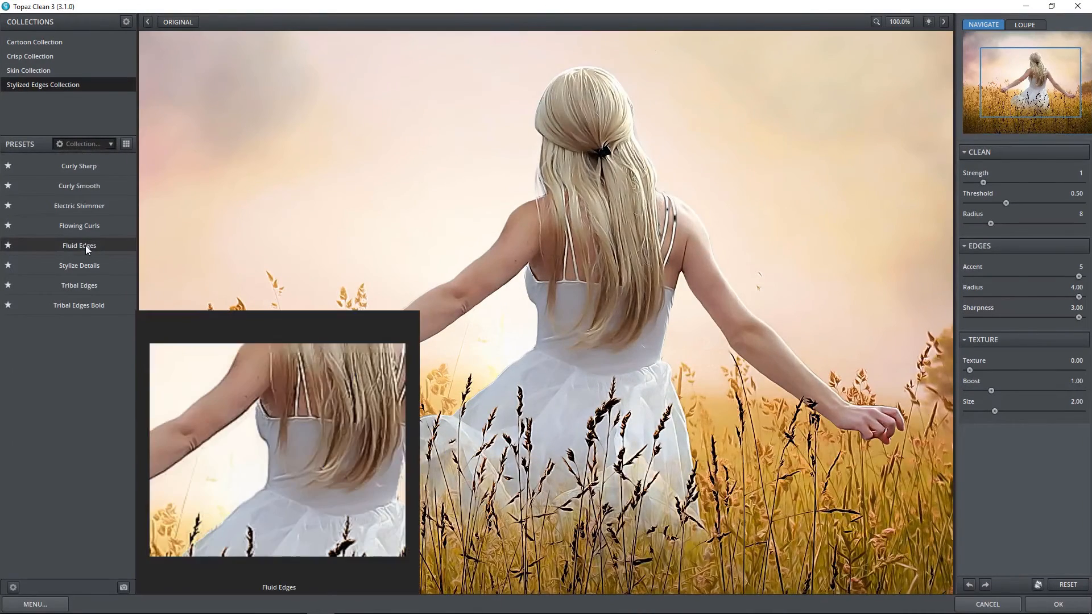
click(86, 245)
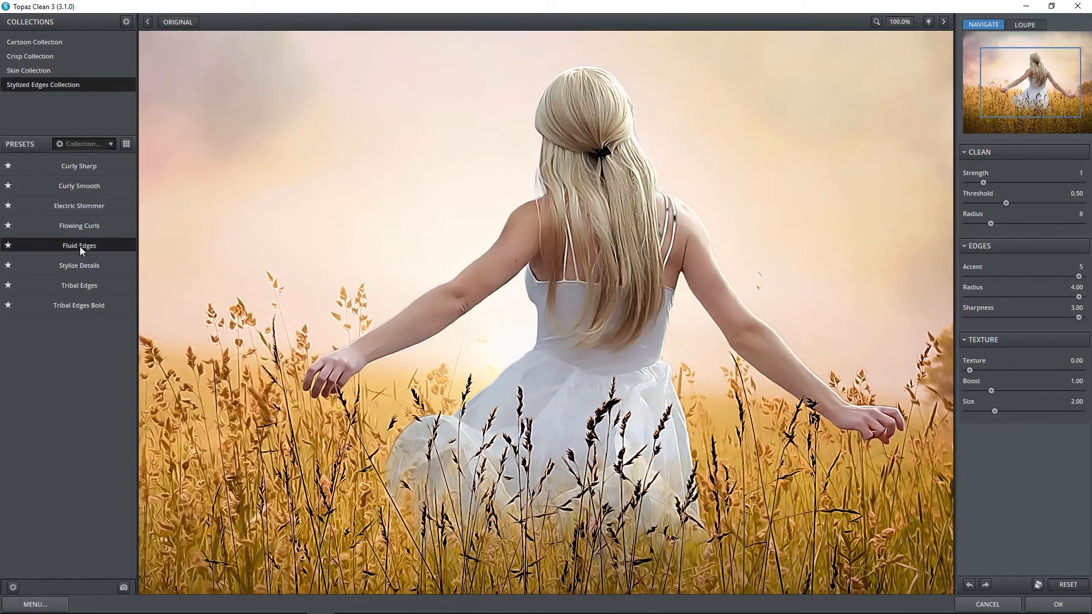
click(1052, 606)
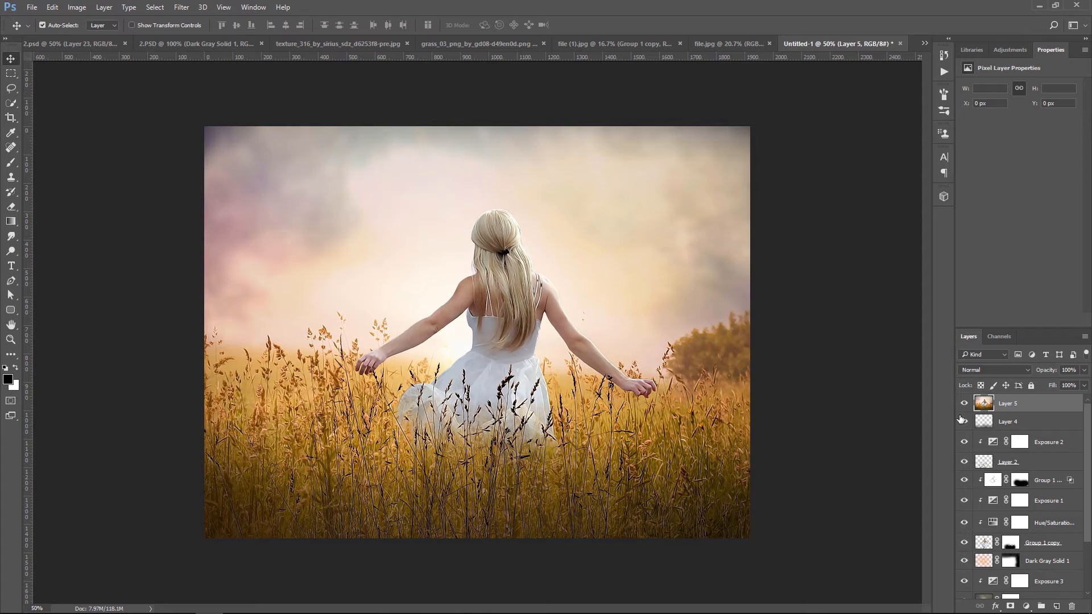
click(964, 403)
click(964, 403)
Open Color Efex Pro 4 on the stamped layer and set Brilliance / Warmth to Saturation -11% and Warmth 66%.
click(182, 8)
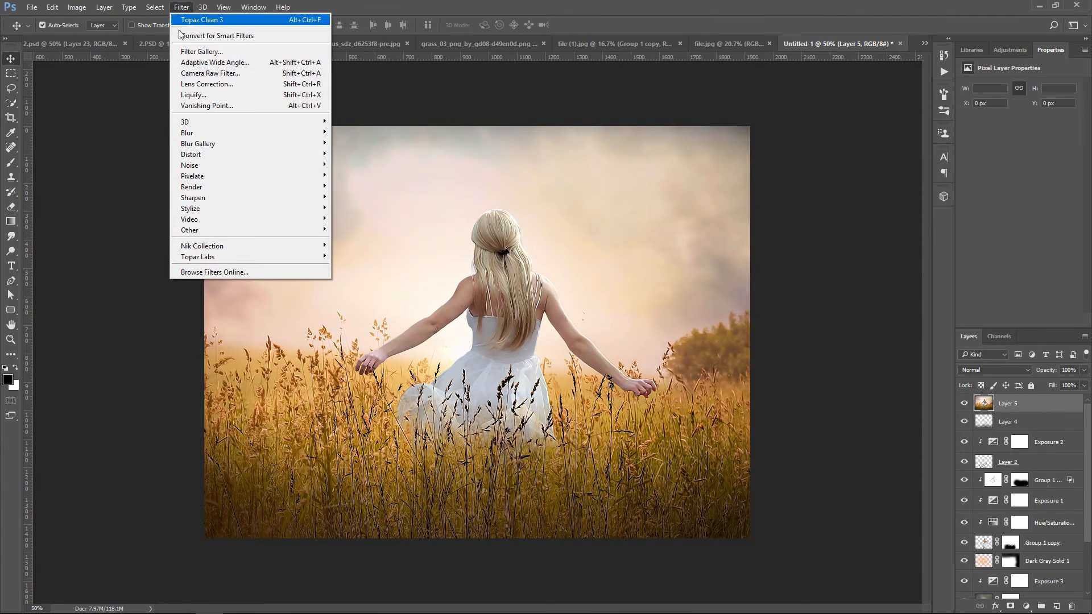
mouse_move(222, 249)
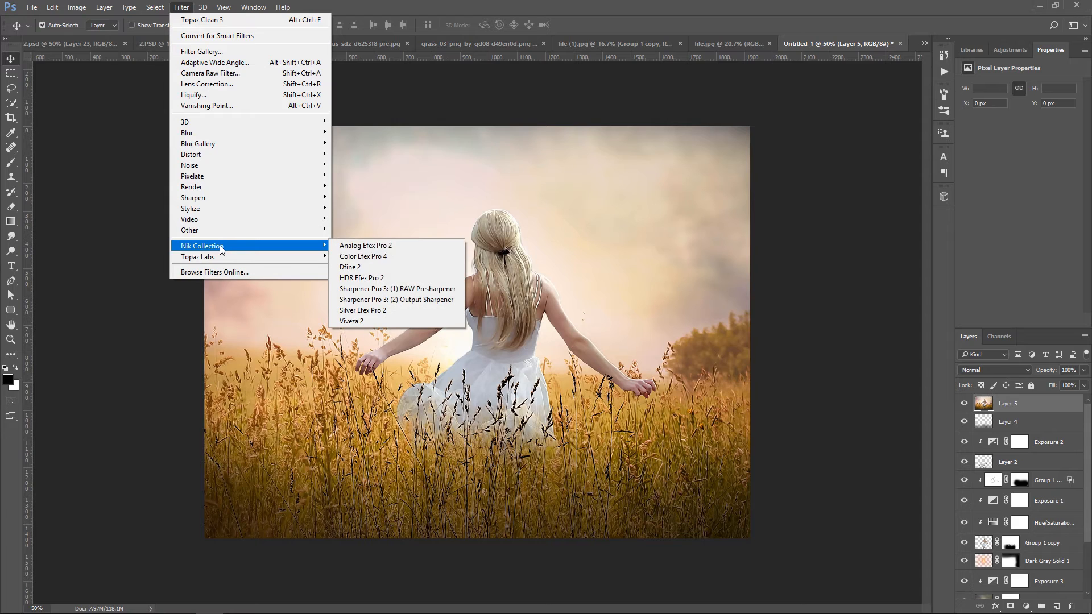
click(375, 257)
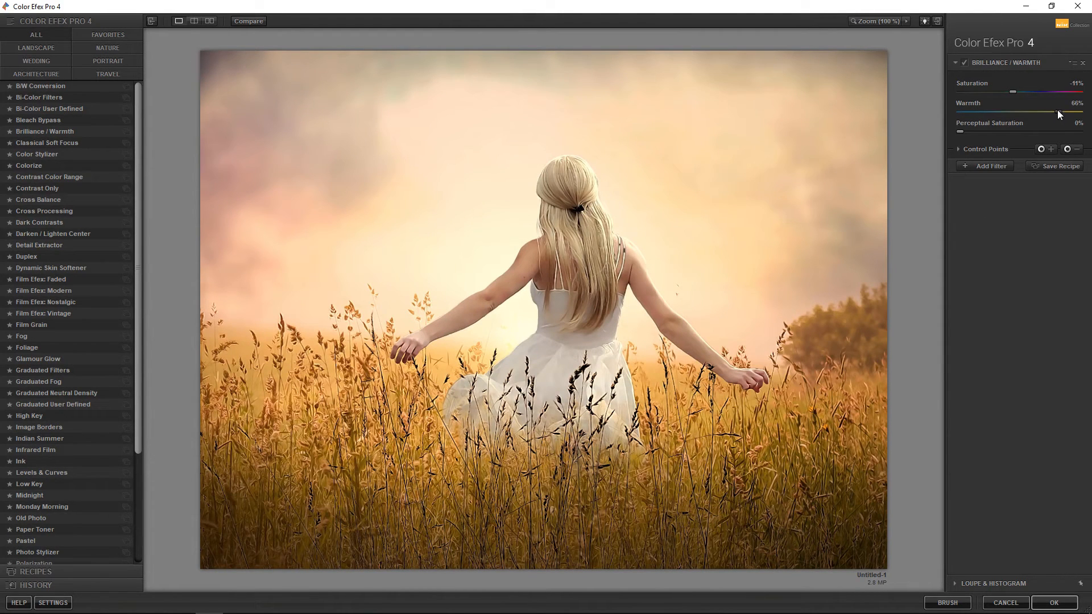
Add a Cross Processing filter to the Color Efex stack with the C04 method.
click(991, 166)
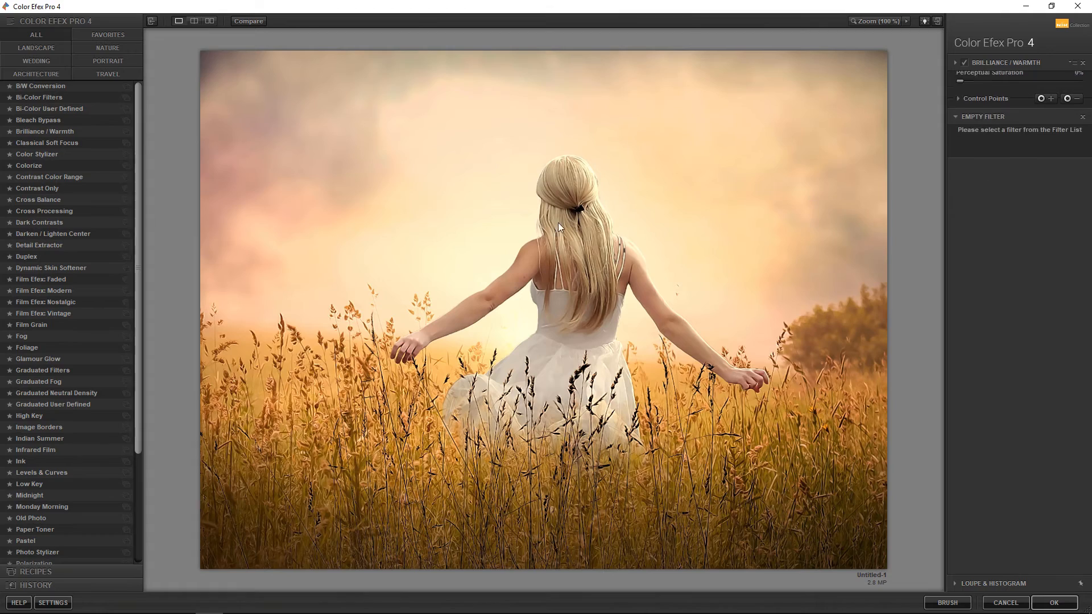
click(61, 211)
click(1049, 105)
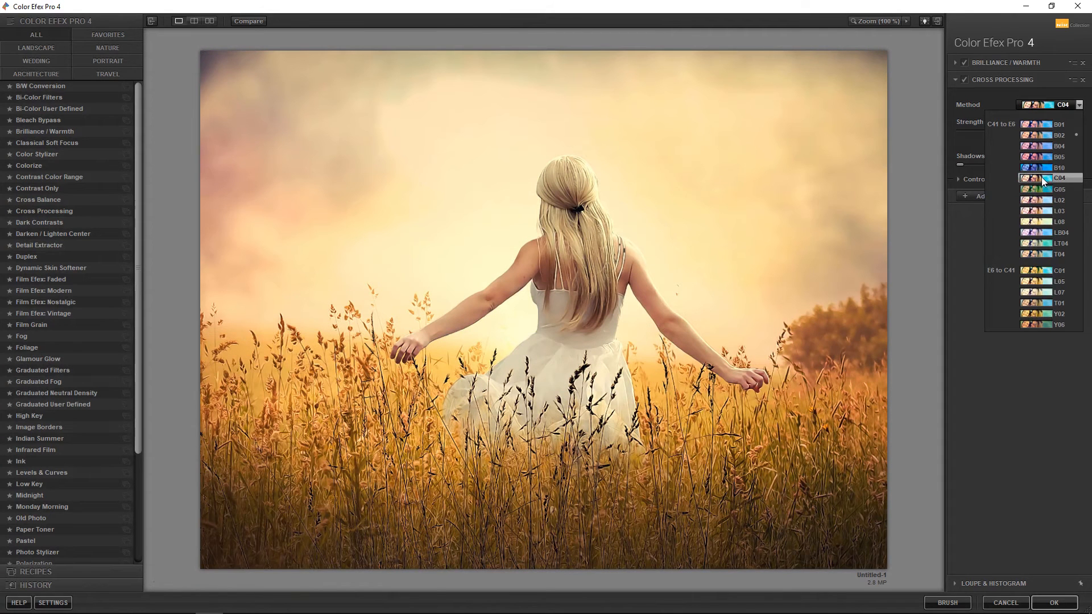
click(1042, 177)
Add a Glamour Glow filter with Glow at 31% and compare the image with and without it.
click(993, 197)
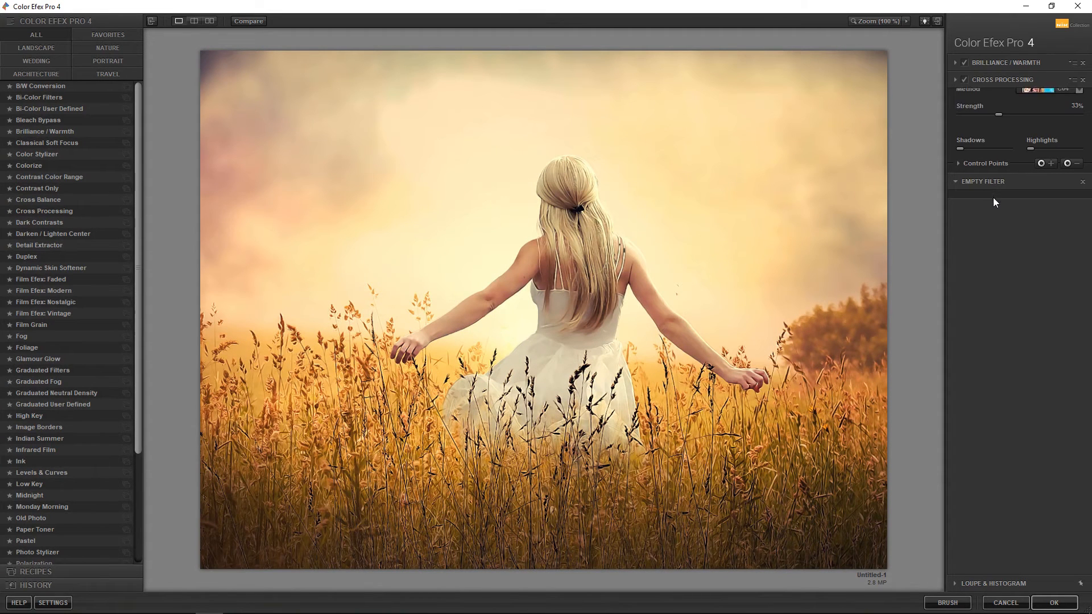
click(50, 359)
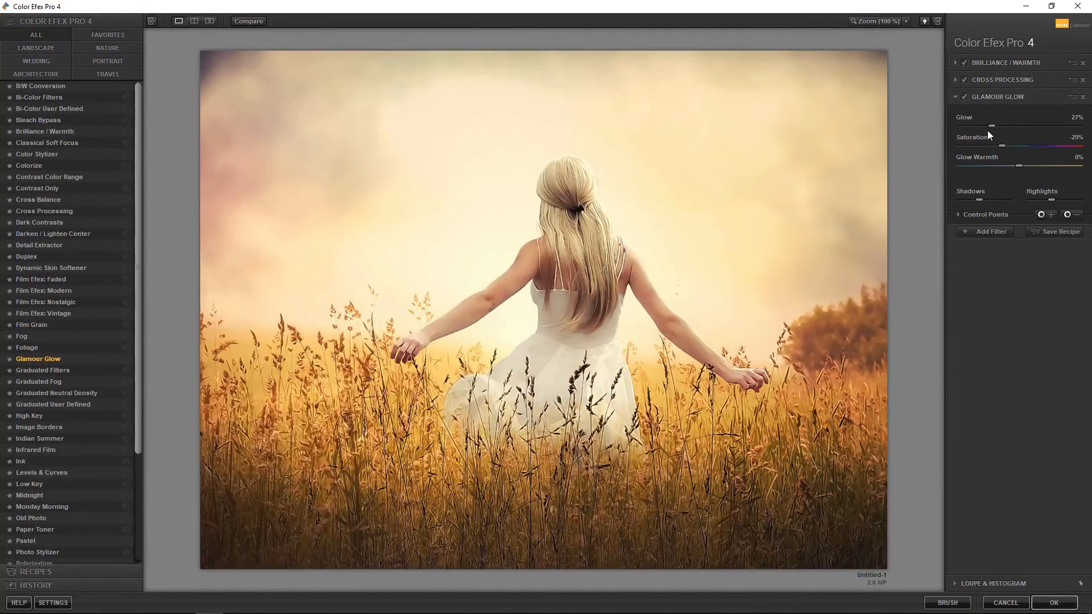
drag(992, 125, 997, 125)
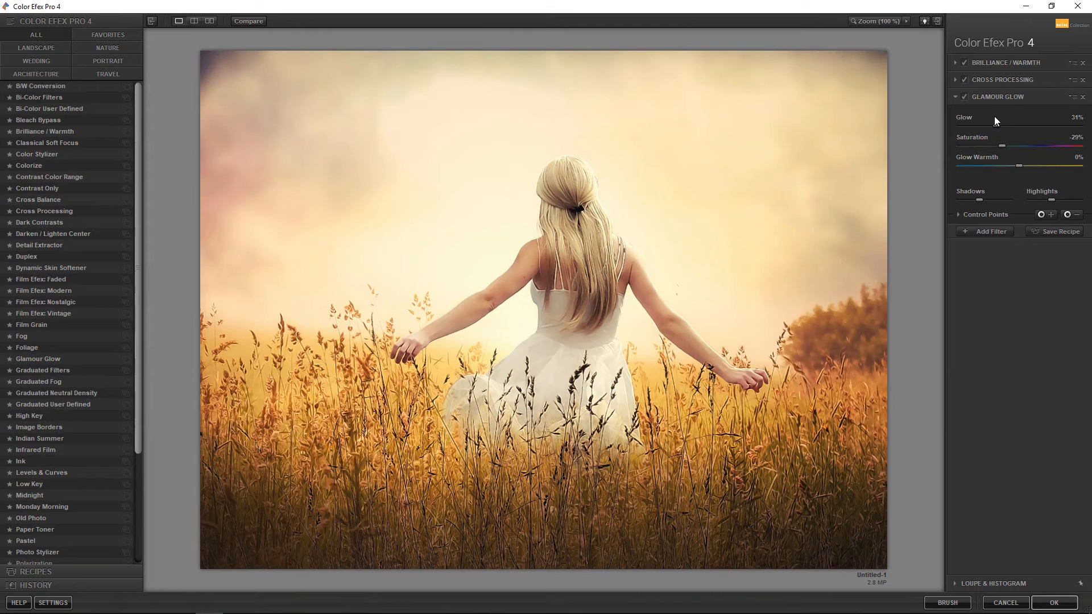
click(964, 96)
click(964, 97)
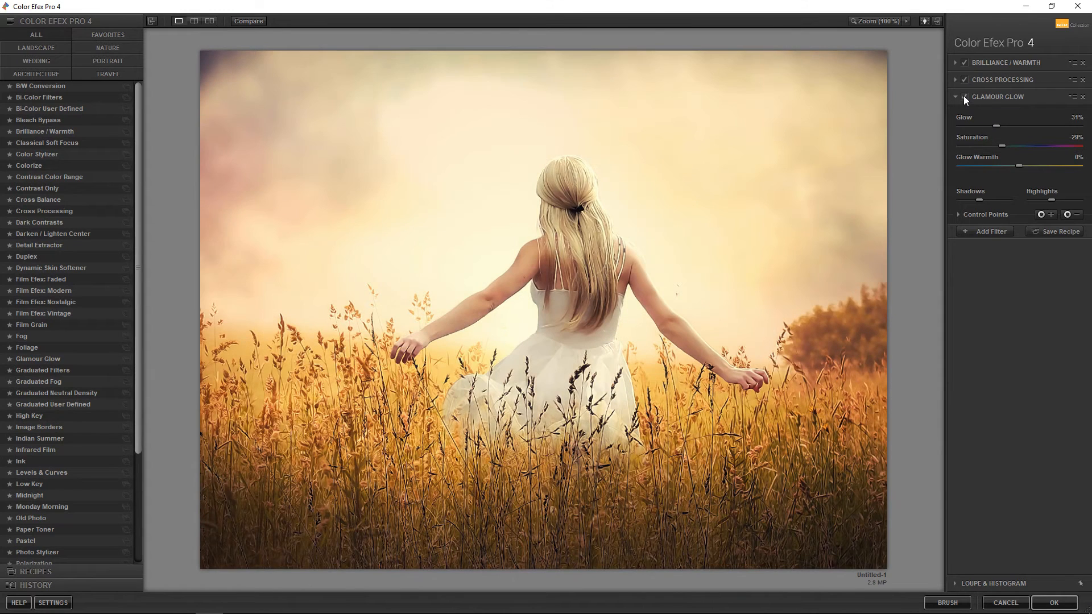
Add a Graduated Fog filter with its opacity lowered to about 50% and apply the Color Efex stack.
click(982, 232)
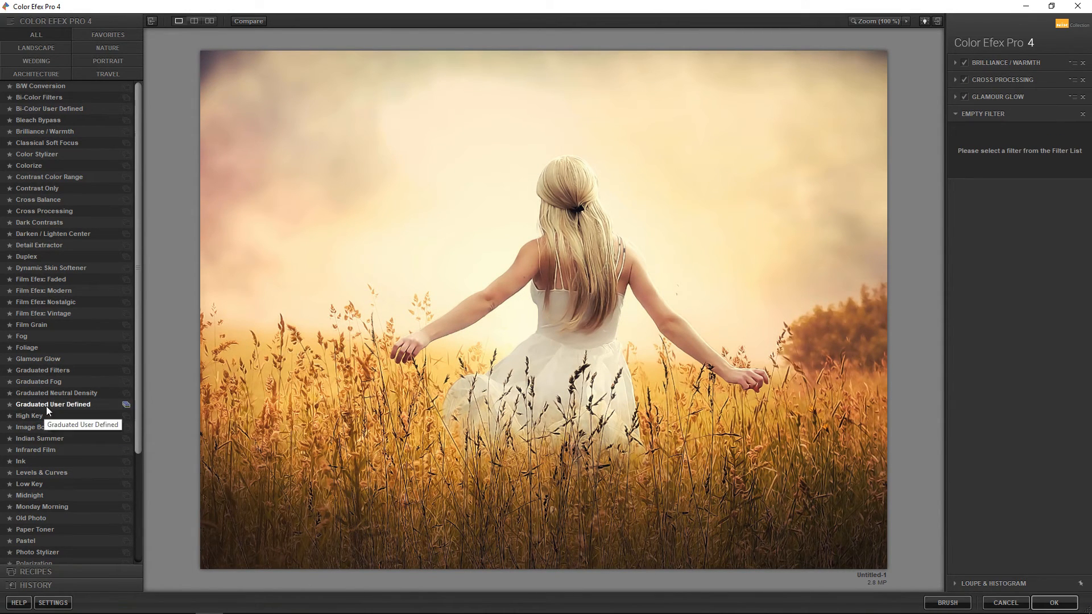
click(49, 384)
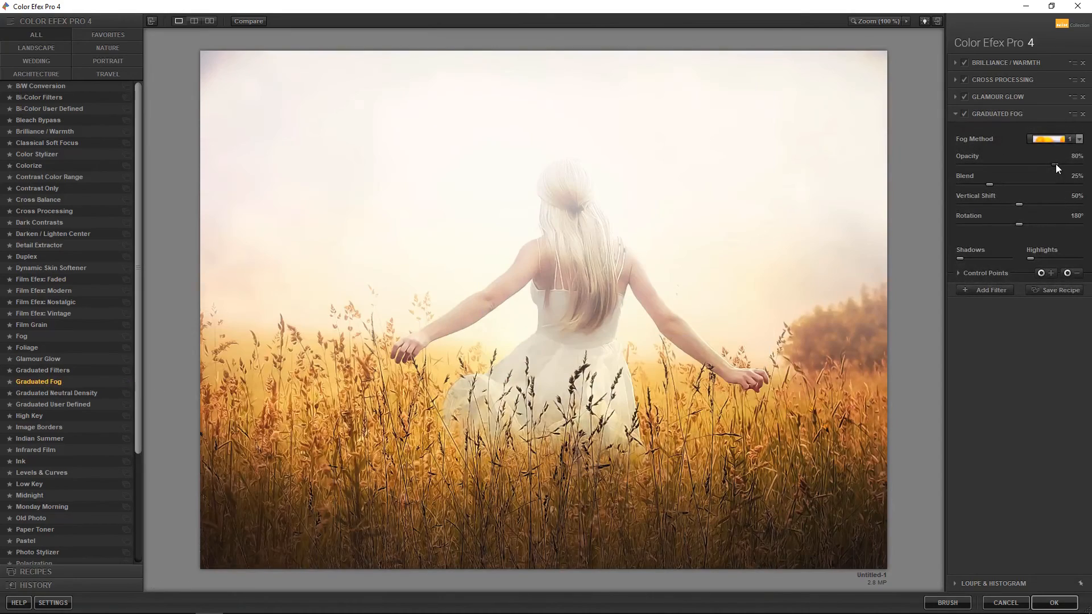
drag(1055, 165, 1030, 165)
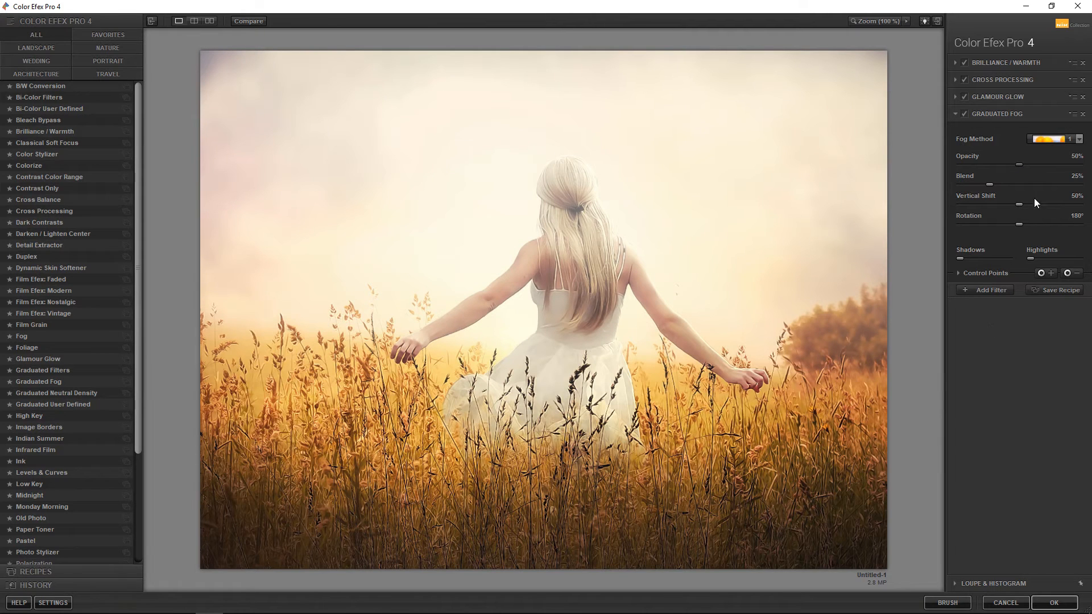
drag(1017, 166, 1014, 166)
click(994, 290)
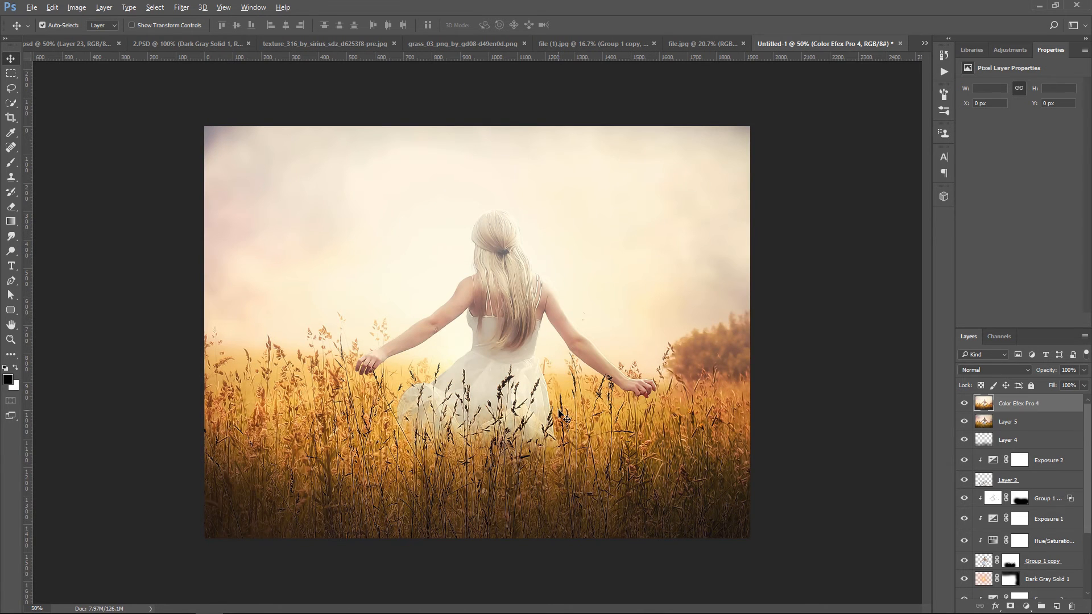
Enlarge the Color Efex Pro 4 layer slightly from its centre and move it left to X -188 px to recentre the woman.
scroll(560, 415, up, 1)
key(ctrl+t)
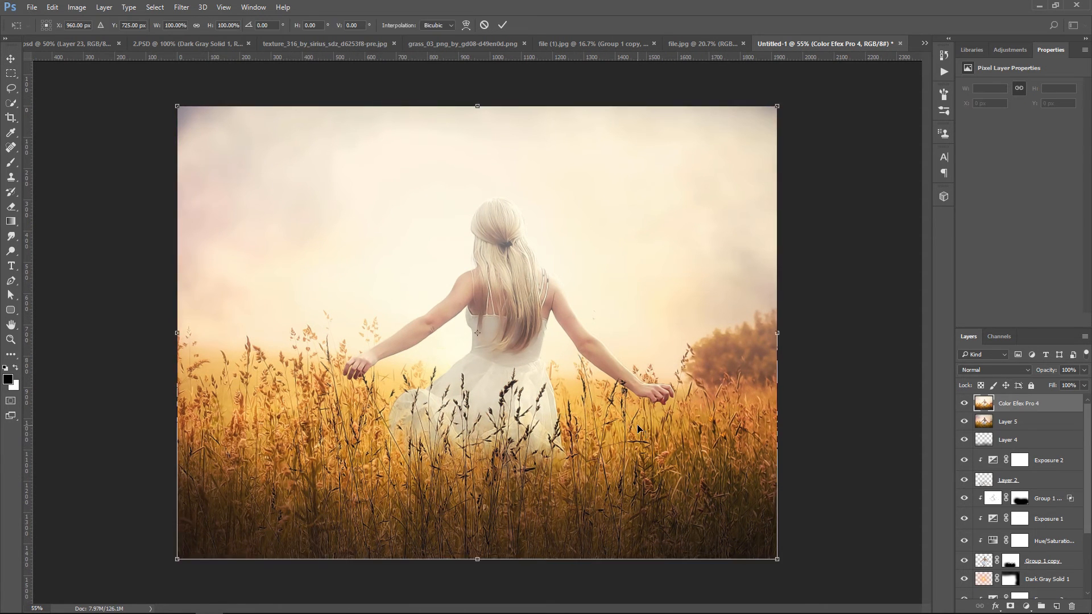
drag(778, 561, 807, 583)
drag(764, 512, 736, 512)
key(Return)
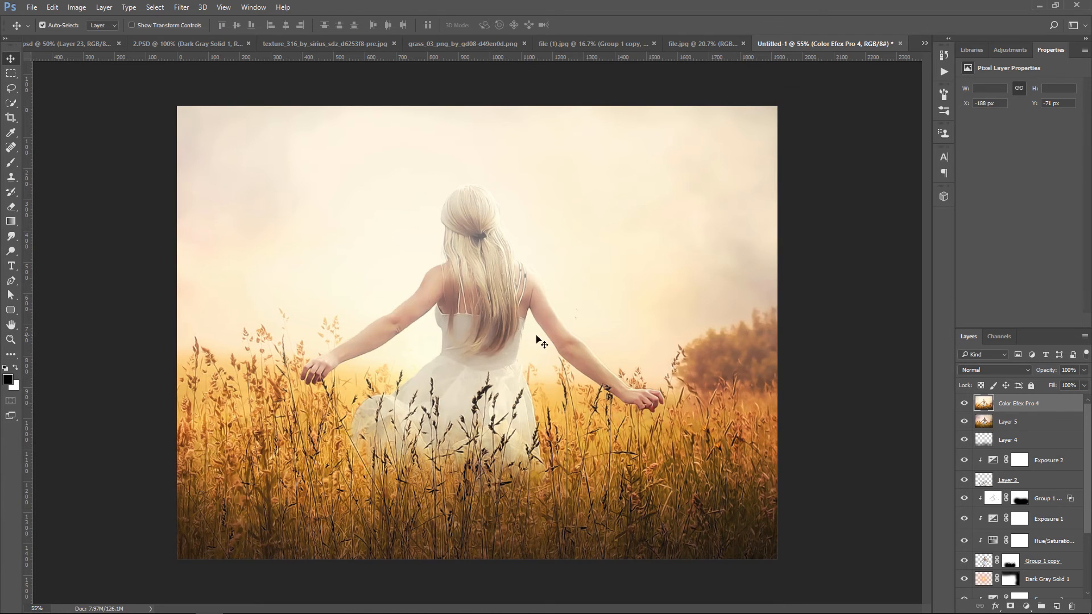
Add a Curves adjustment layer that raises midtone input 100 to 130 and shadow input 48 to 59, plus a highlight point.
click(1027, 606)
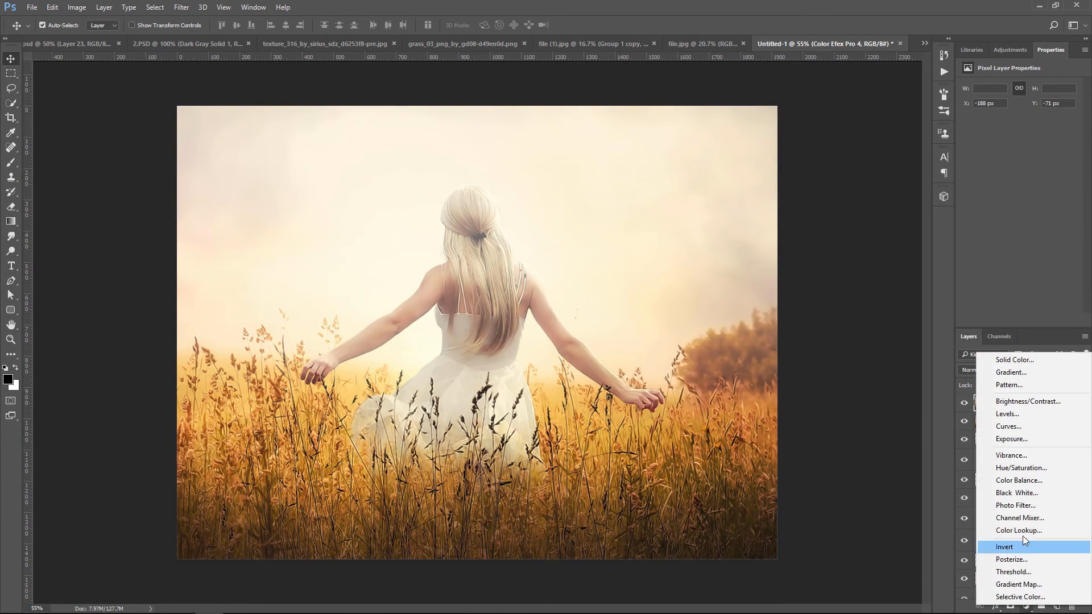
click(1031, 425)
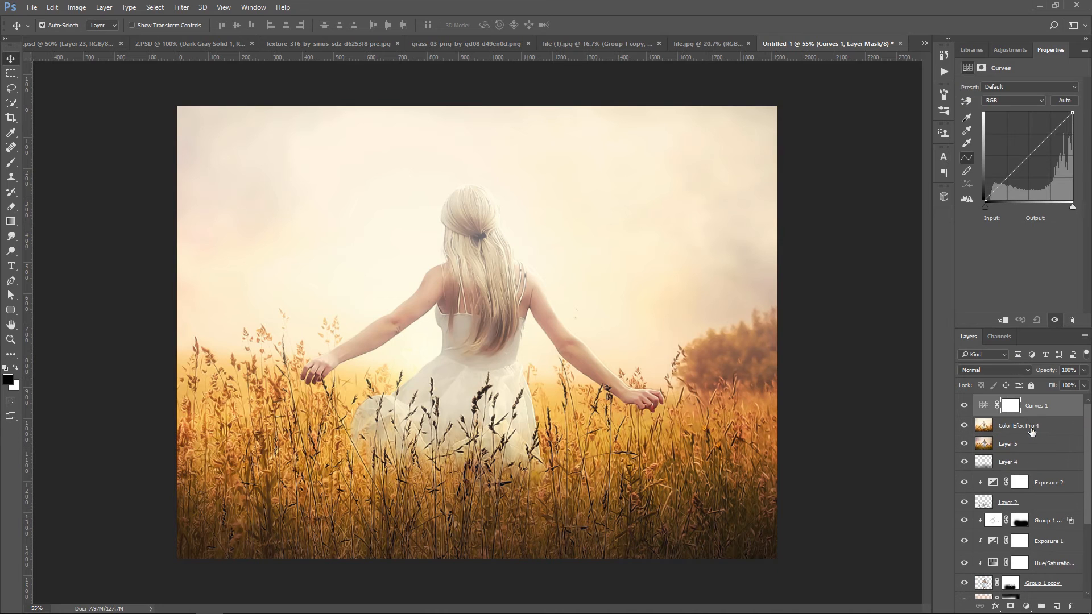
drag(1024, 161, 1020, 155)
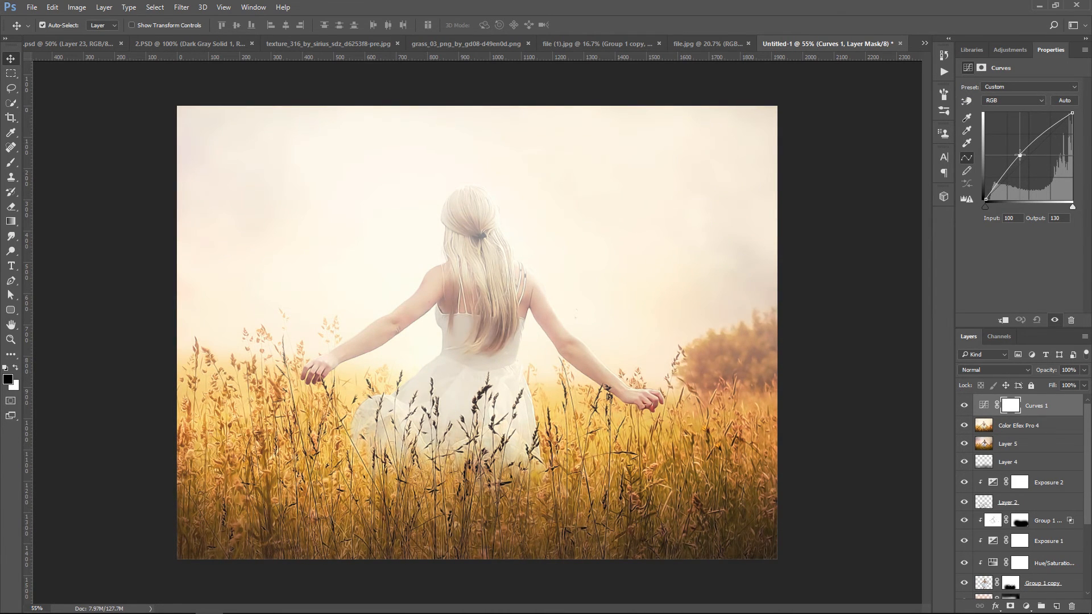
drag(1001, 178, 1002, 179)
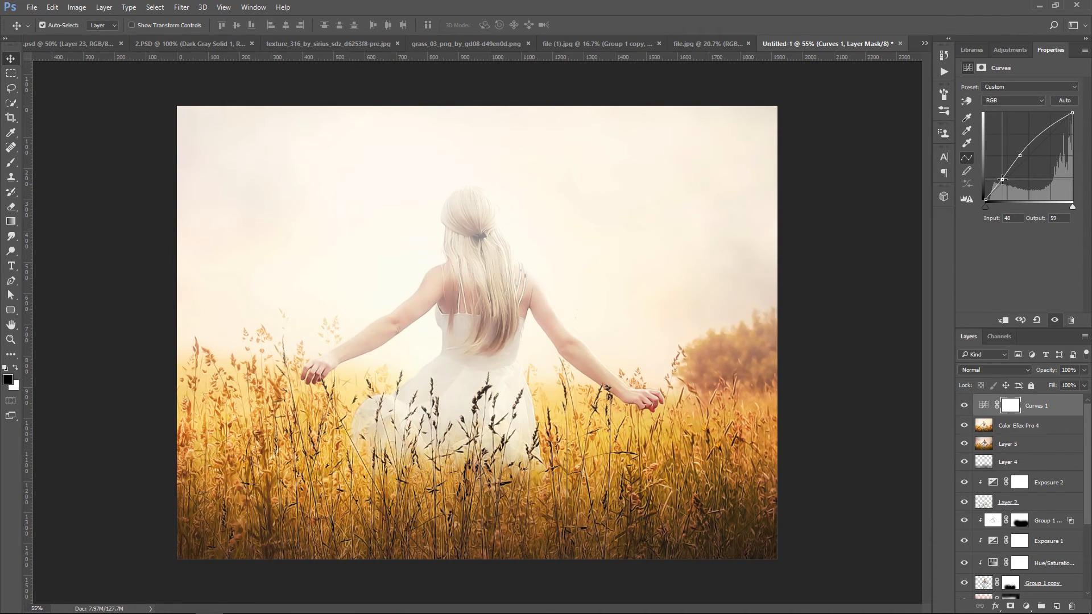
click(1035, 140)
drag(1034, 140, 1036, 139)
Add a Color Balance adjustment layer with midtones at Cyan-Red +20, Magenta-Green -17 and Yellow-Blue -17.
click(1026, 607)
click(1030, 481)
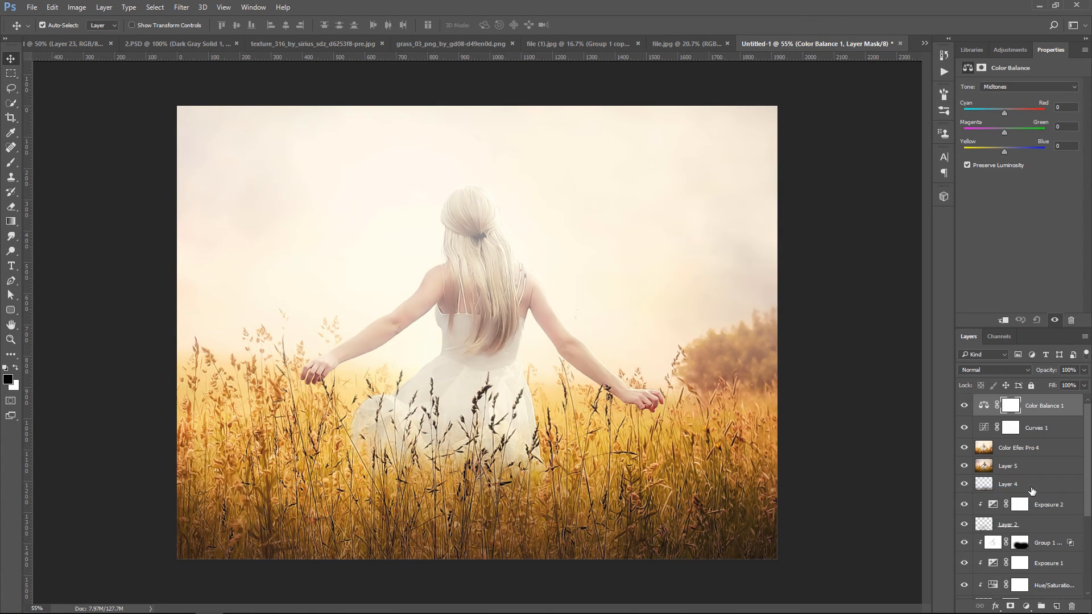
drag(1008, 151, 998, 151)
drag(1004, 111, 1012, 110)
Add a Brightness/Contrast adjustment layer with Brightness -7 and Contrast 19, and target the composite RGB channel.
click(1026, 606)
click(1028, 401)
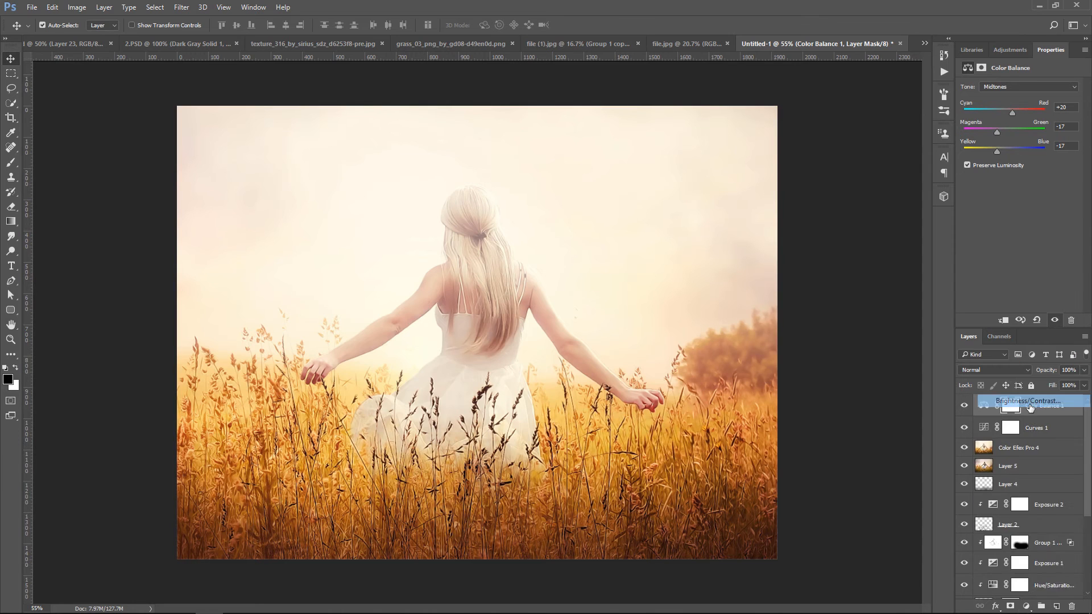
drag(1018, 115, 1023, 118)
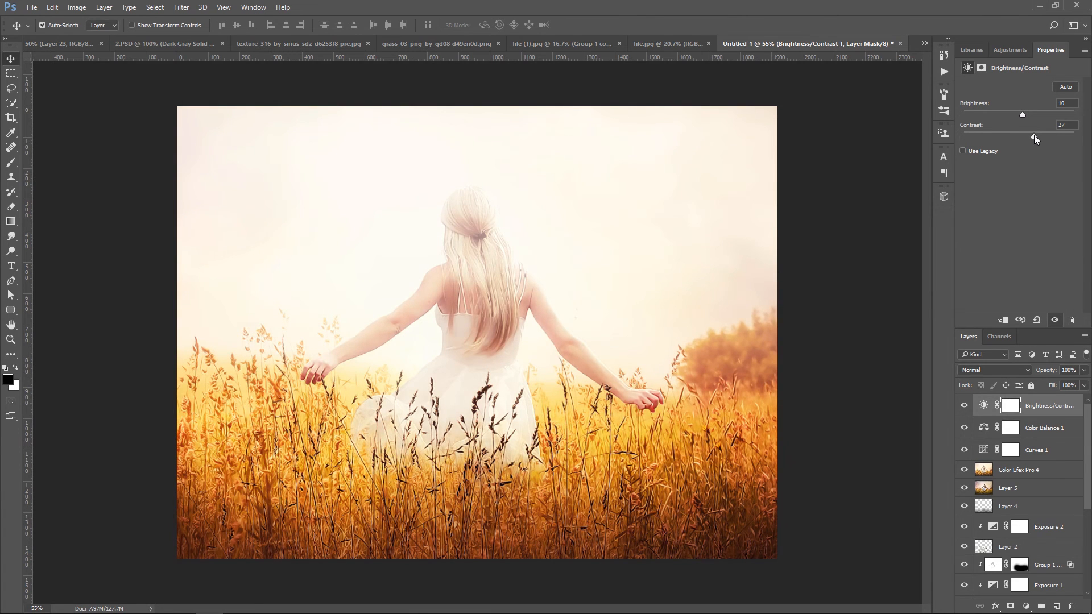
drag(1029, 135, 1020, 115)
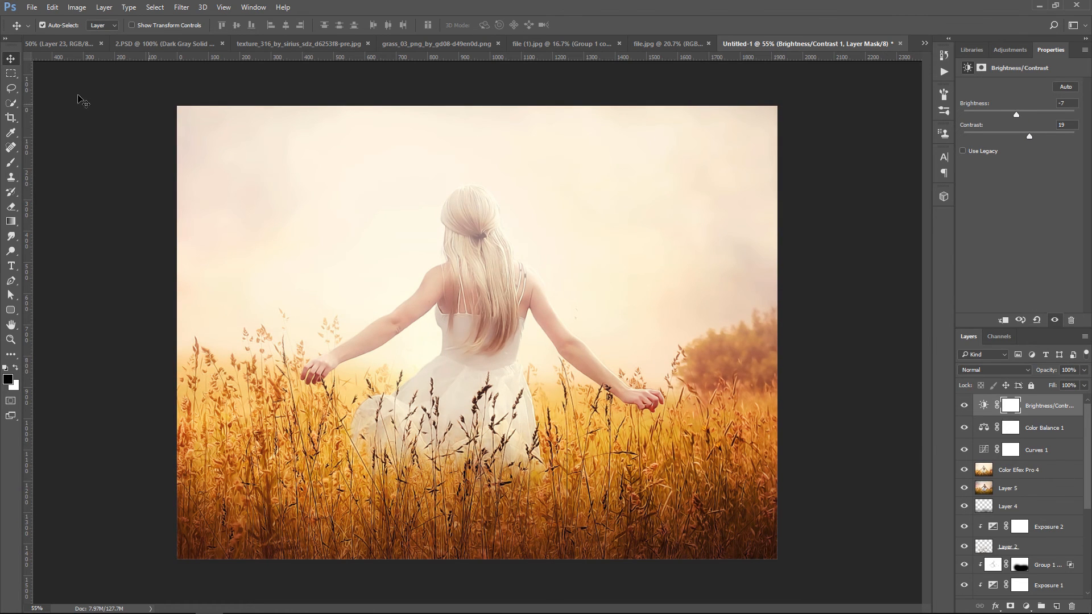
key(ctrl+2)
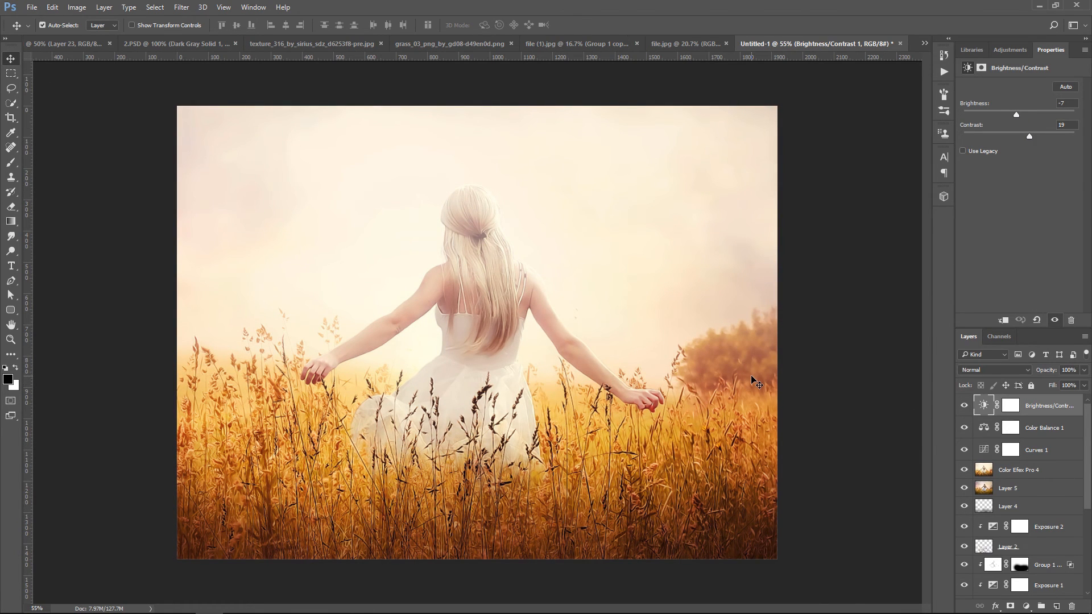
Add a Color Lookup adjustment layer using the EdgyAmber.3DL LUT and lower its opacity to 48%.
click(1026, 607)
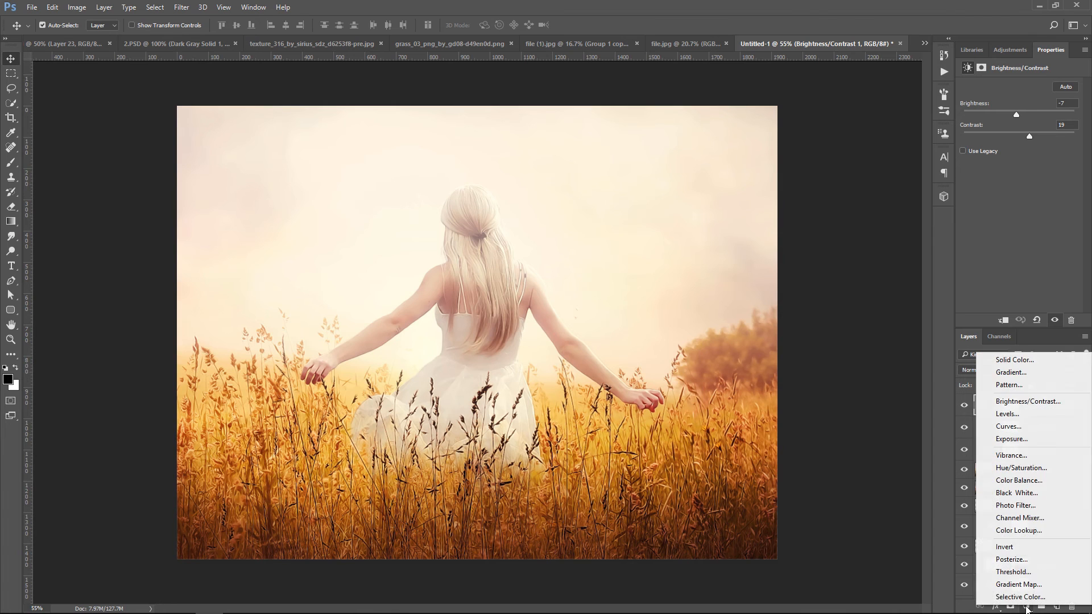
click(1033, 532)
click(1030, 86)
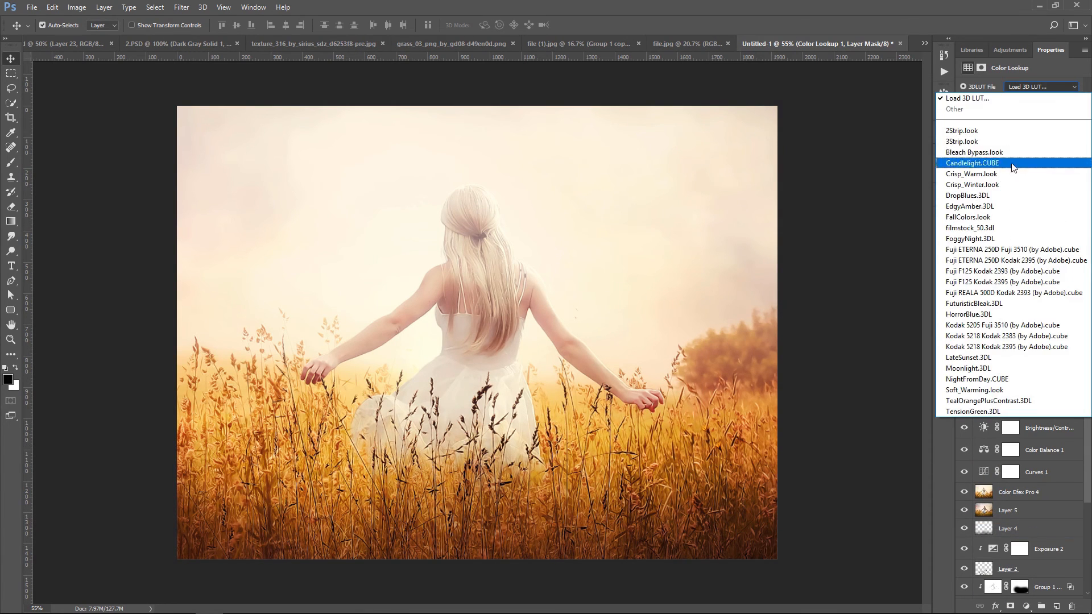
click(967, 207)
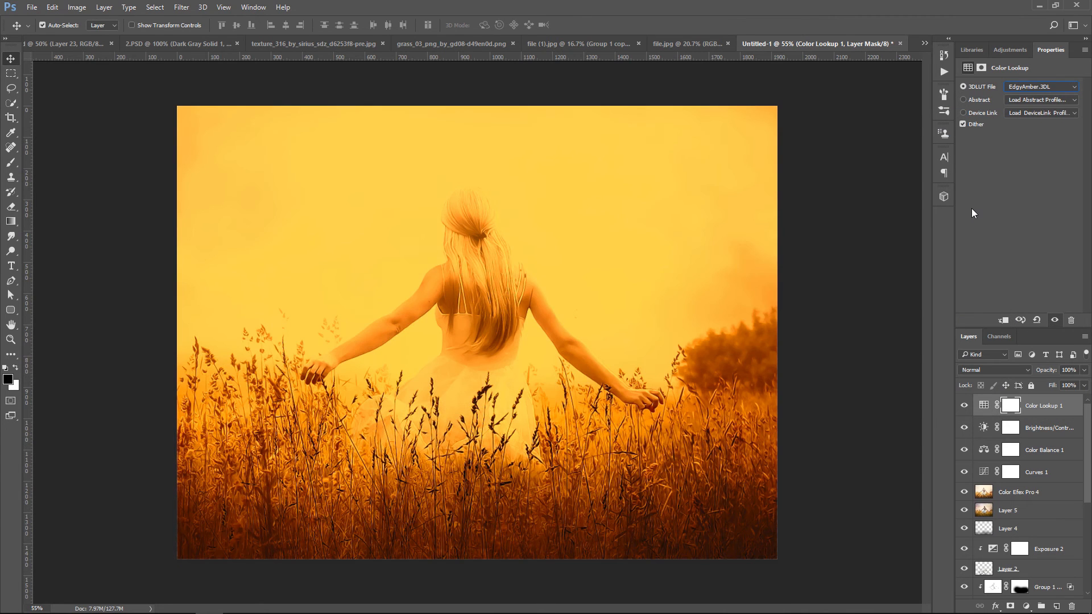
click(1085, 370)
drag(1083, 386, 1061, 384)
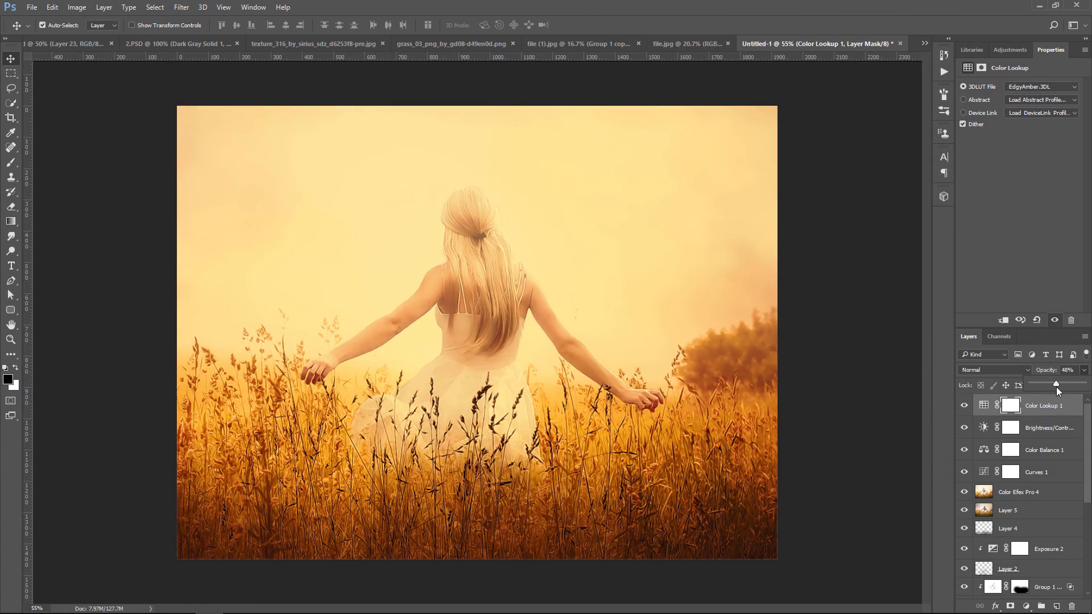
Mask the Color Lookup over the grass and woman with a 700 px black brush at 47% and 67% opacity, and set the layer's opacity to 37%.
click(1011, 405)
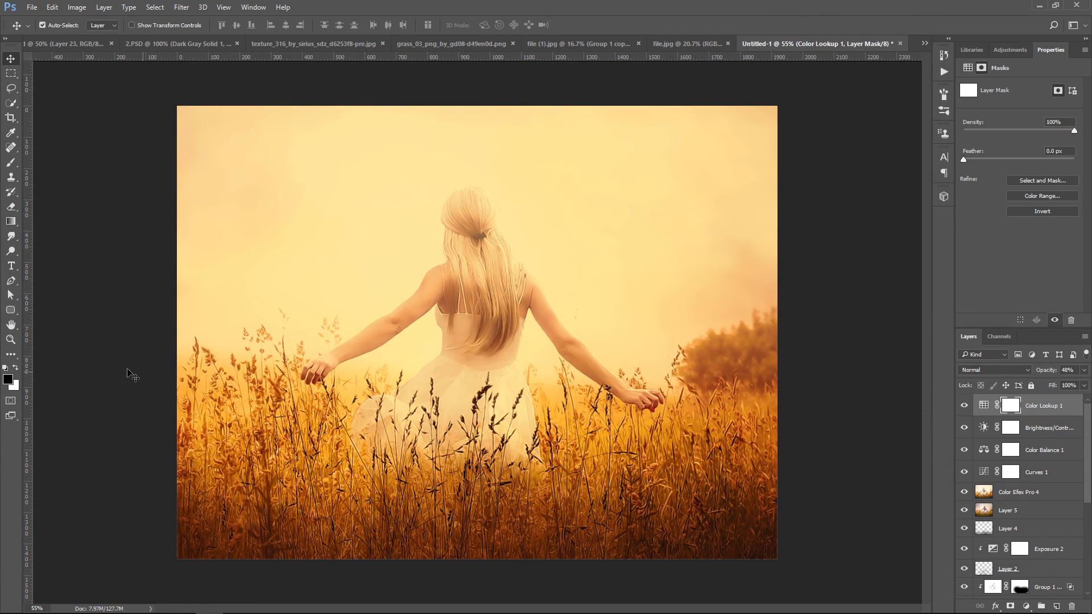
click(11, 162)
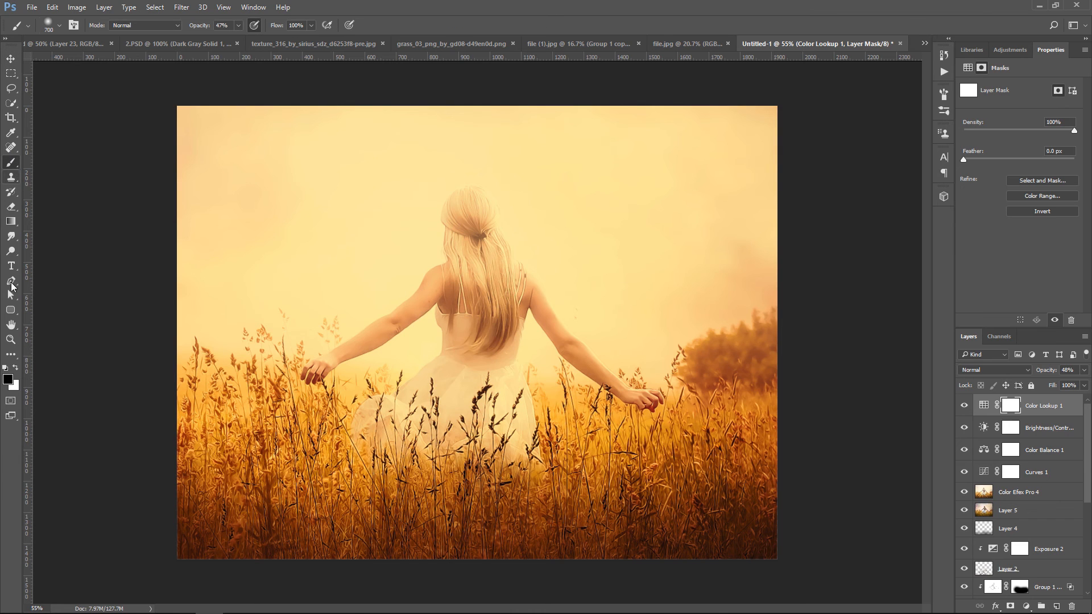
drag(238, 508, 586, 524)
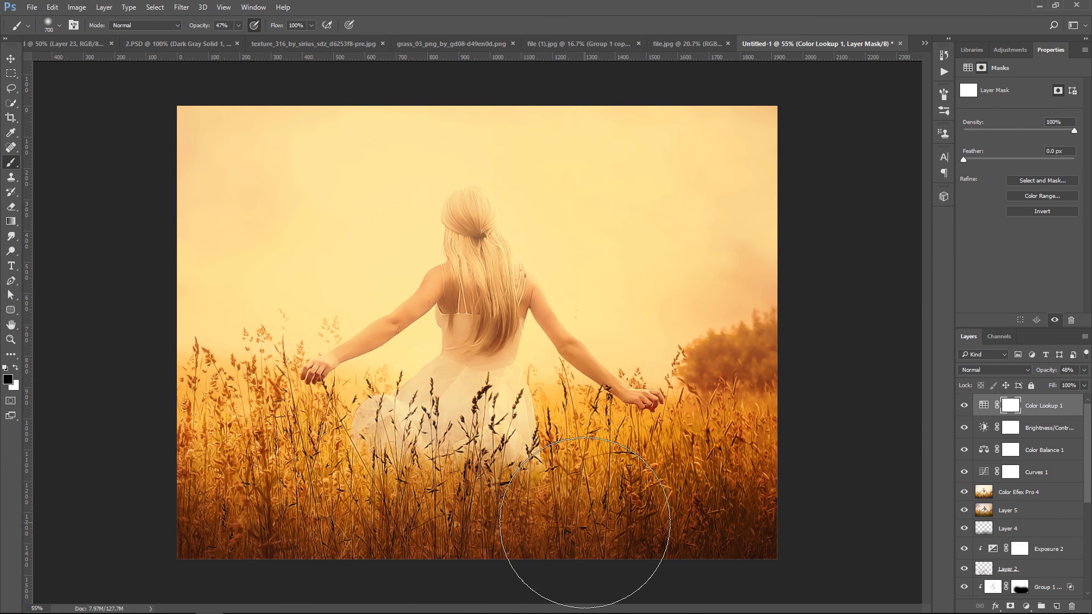
click(238, 25)
drag(240, 42, 251, 43)
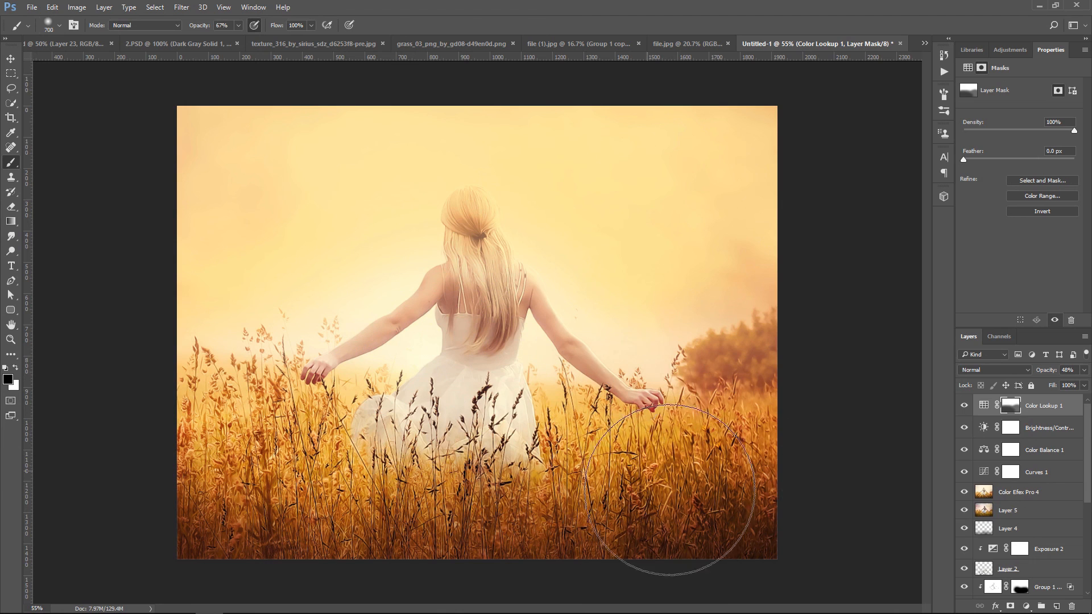
click(1084, 369)
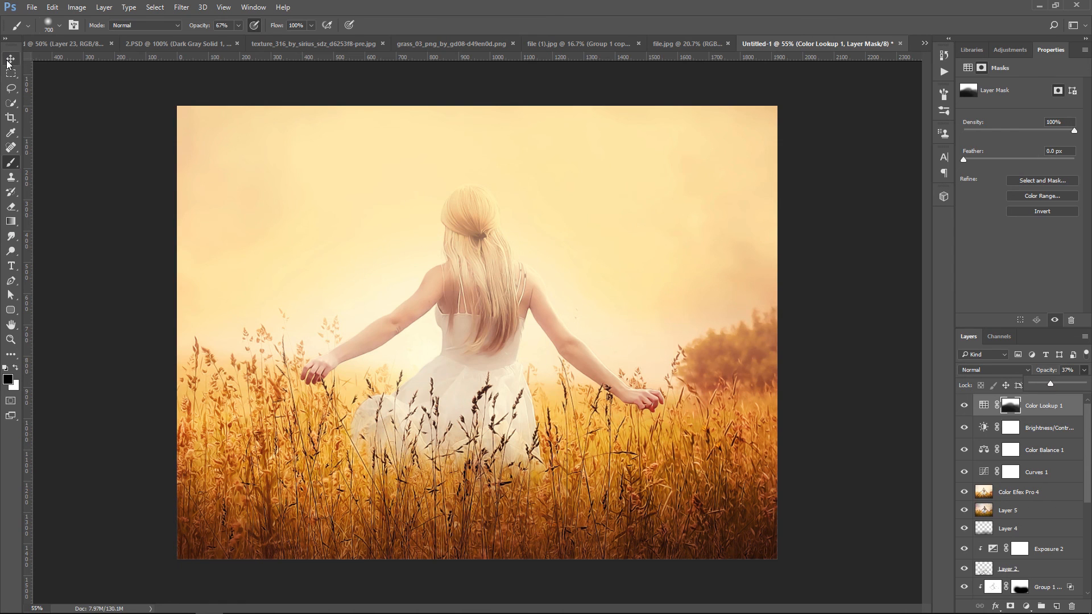
key(v)
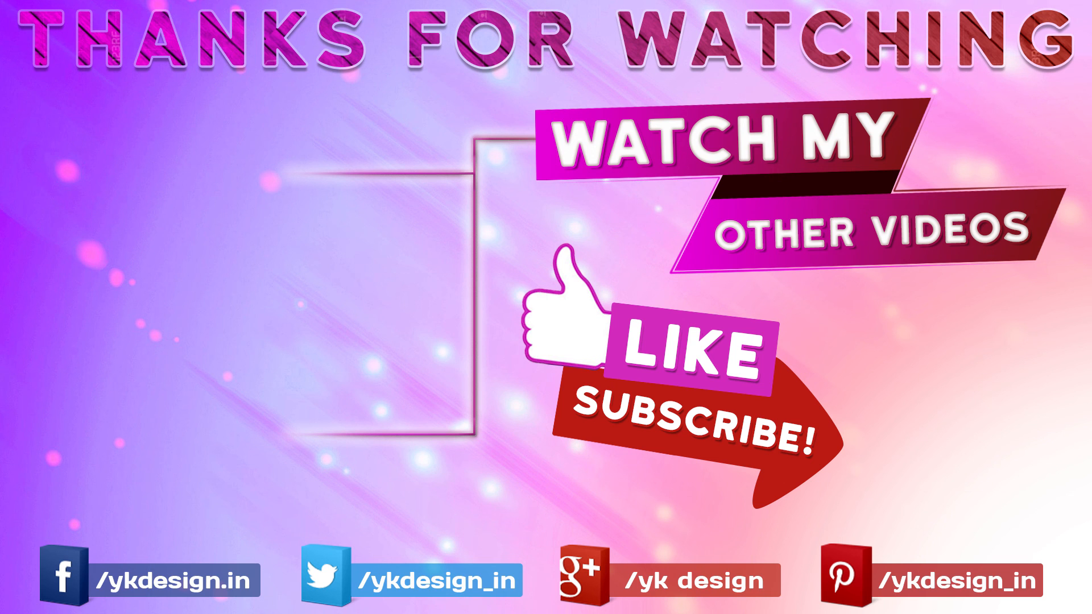